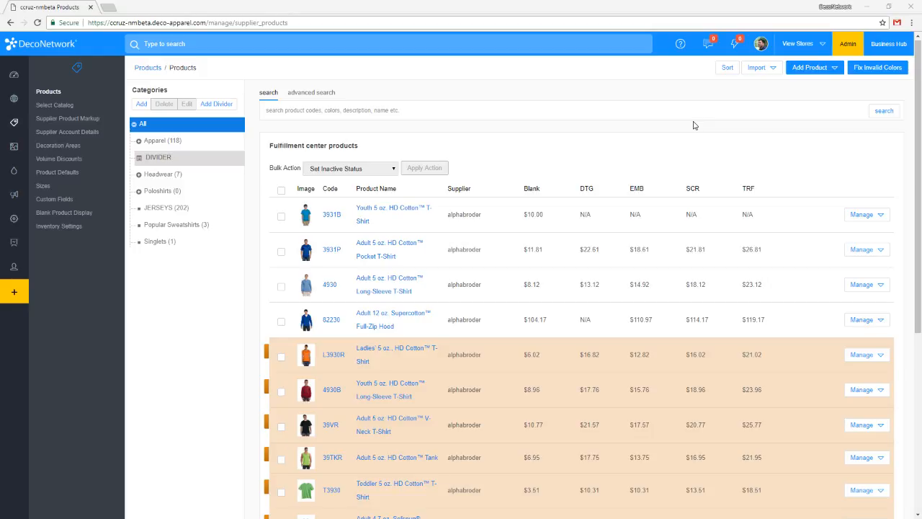
Open the footbalbooster store from the websites list and view its live site.
scroll(627, 159, down, 1)
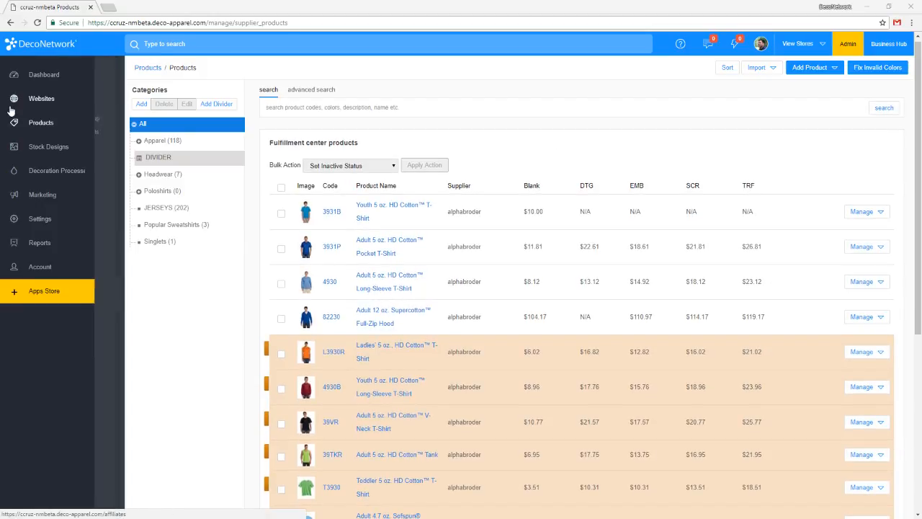
click(31, 107)
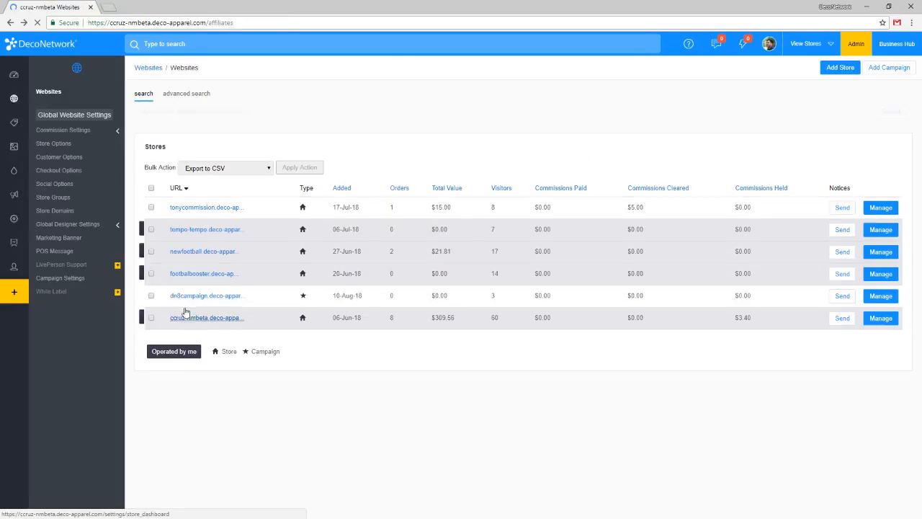
ctrl+click(215, 276)
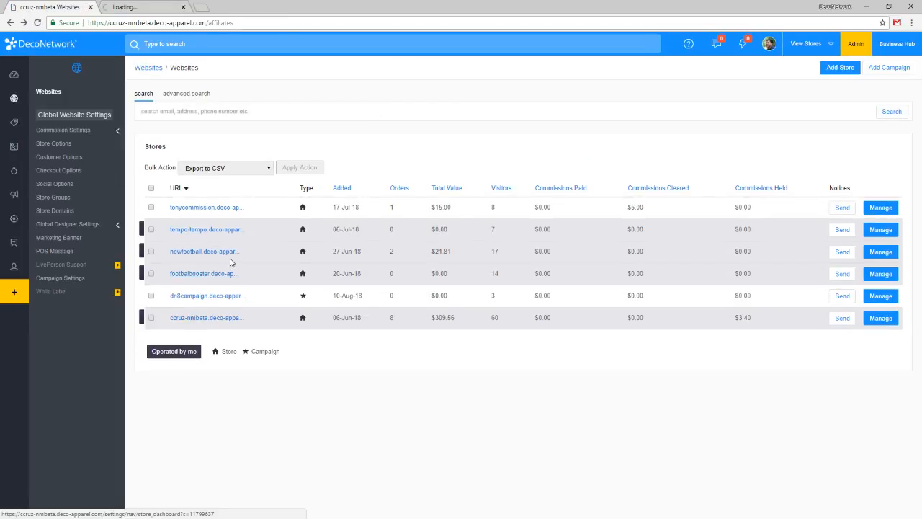
click(134, 5)
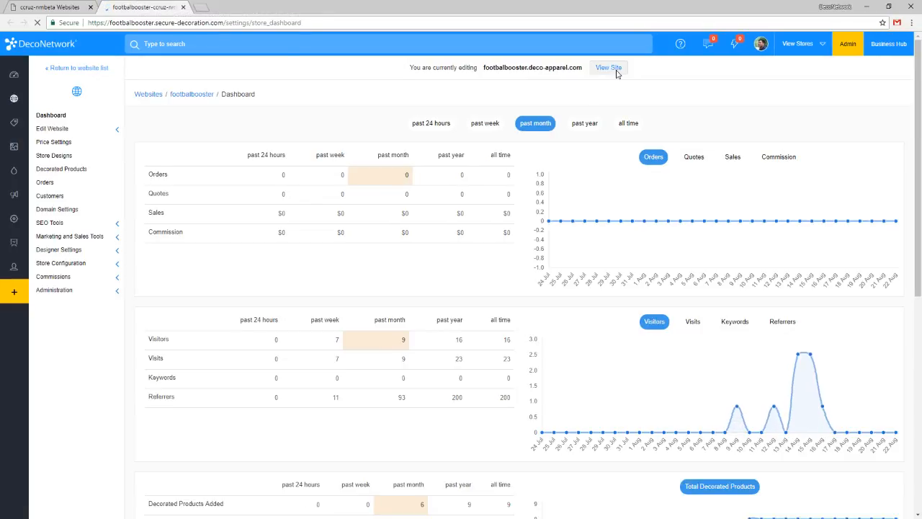
click(608, 67)
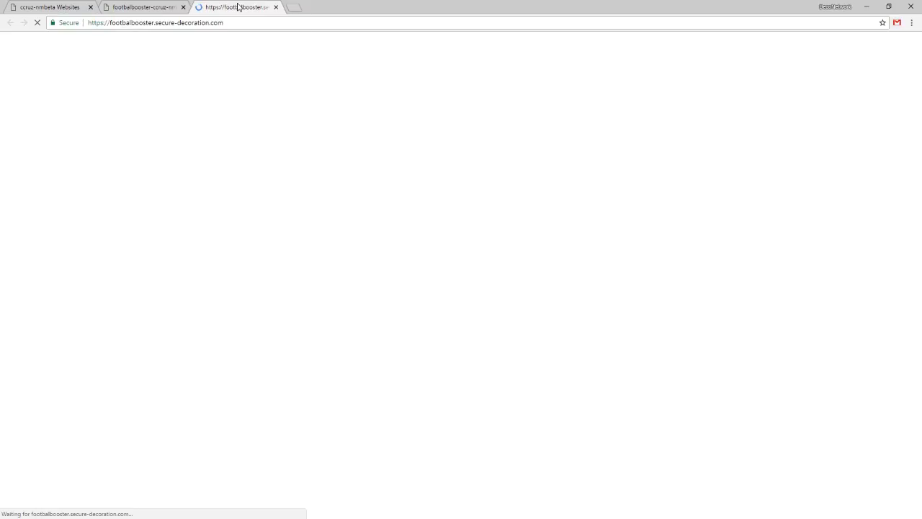
key(XF86AudioLowerVolume)
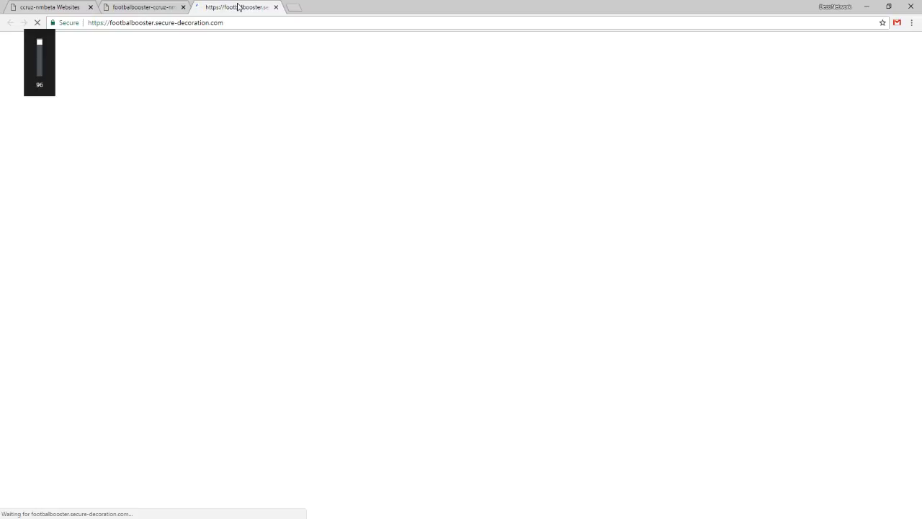
key(XF86AudioLowerVolume)
key(XF86AudioLowerVolume)
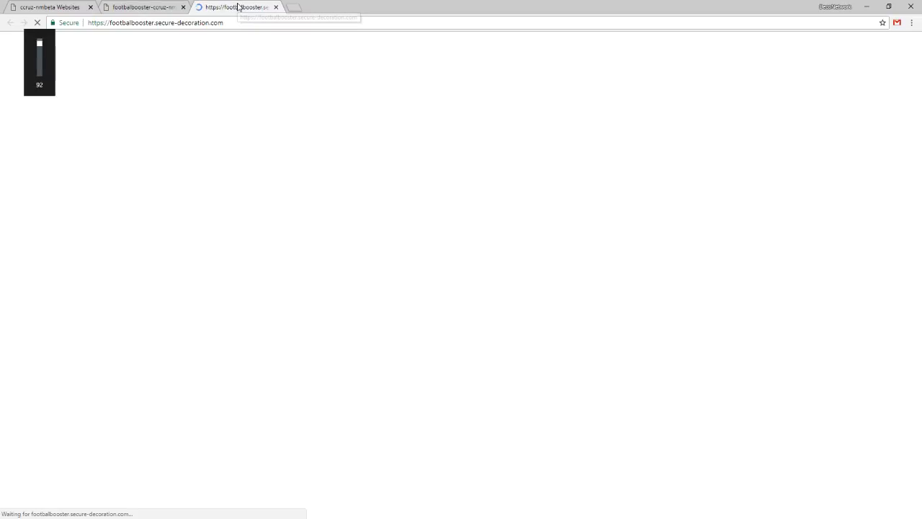
click(153, 6)
click(215, 9)
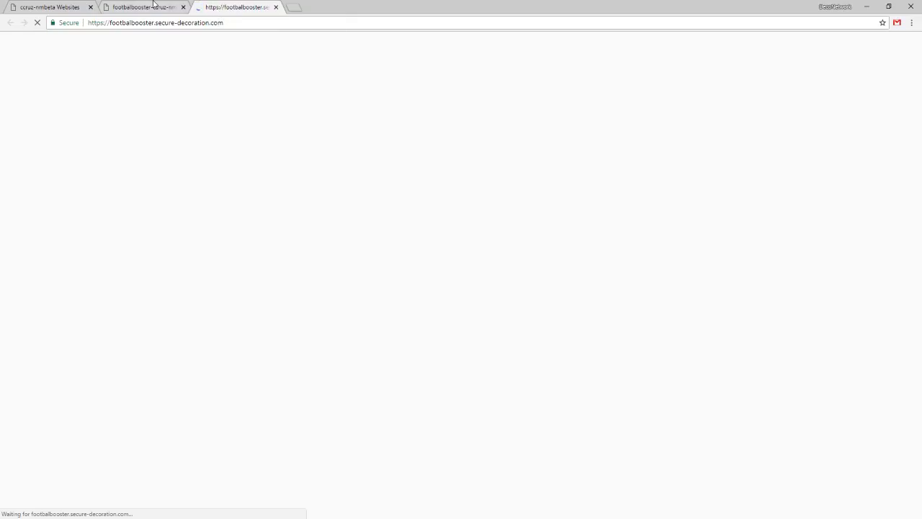
Open the footbalbooster store's website pages for editing.
click(153, 6)
click(63, 129)
click(72, 143)
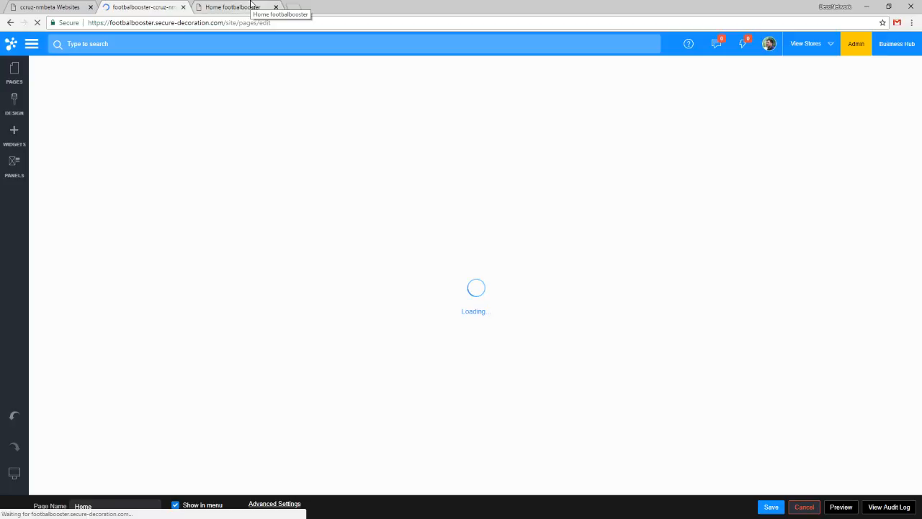
Review the Products page of the footbalbooster storefront, then return to the websites list.
click(252, 5)
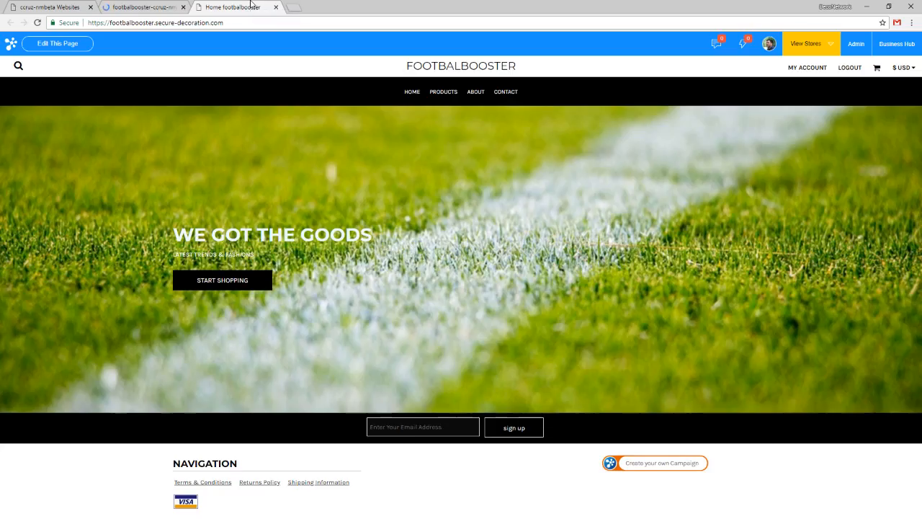
click(450, 96)
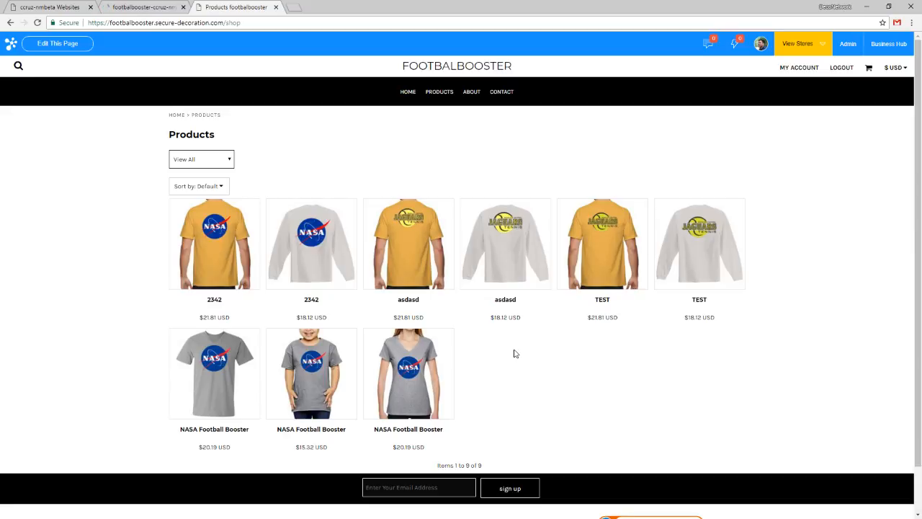
scroll(514, 317, down, 1)
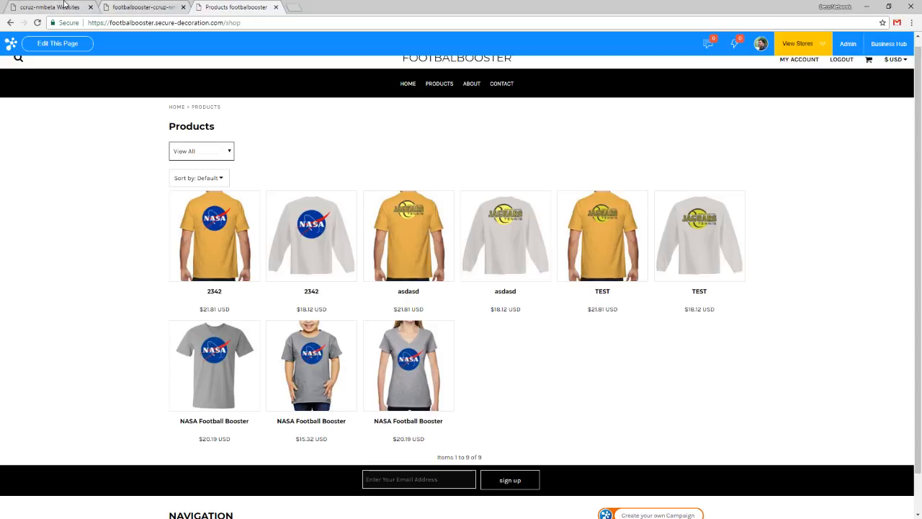
click(143, 8)
click(49, 7)
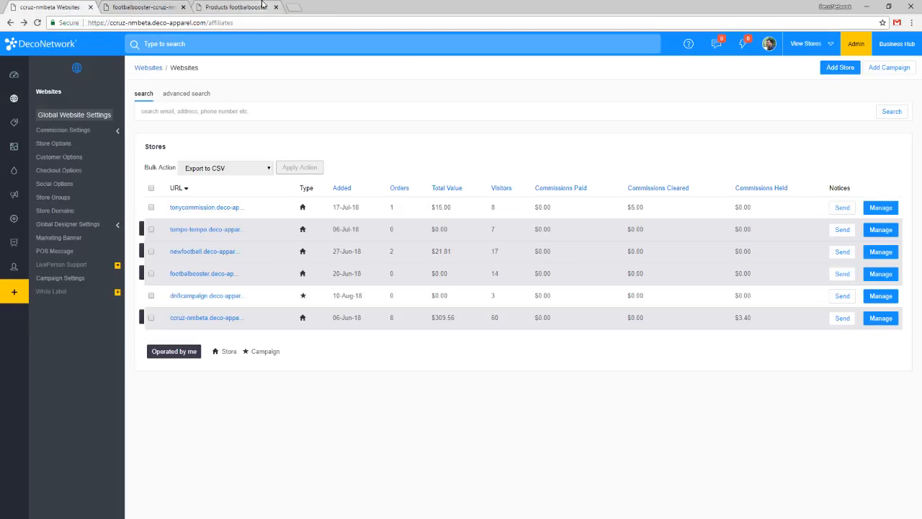
Search Google Images for soccer shoes in a new browser tab.
click(293, 8)
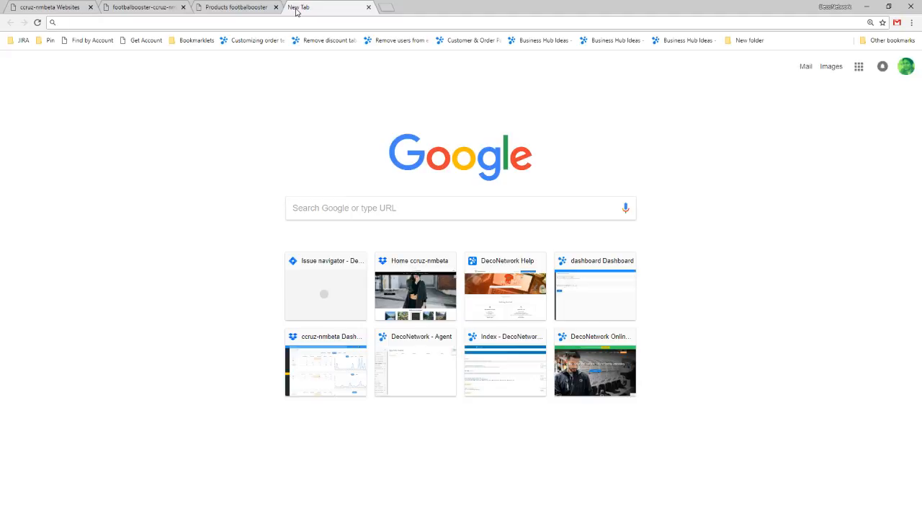
text(soccer )
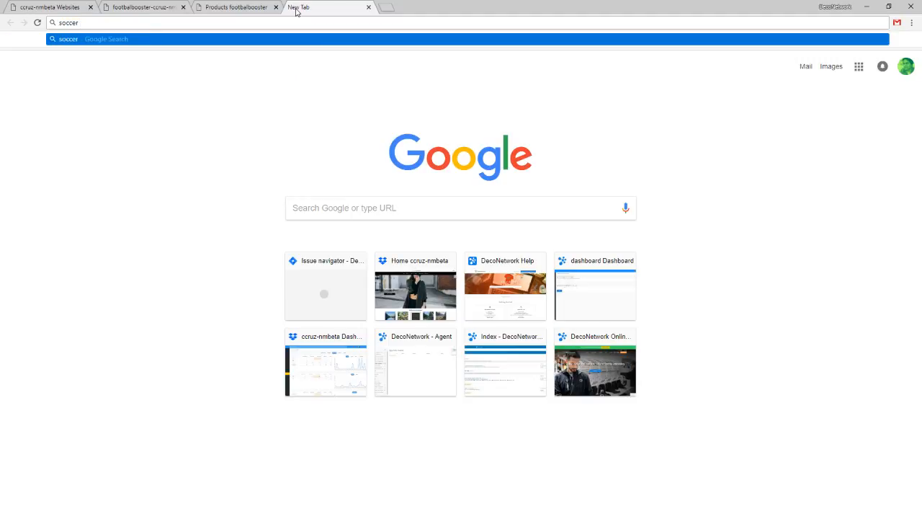
text(shoes)
key(Return)
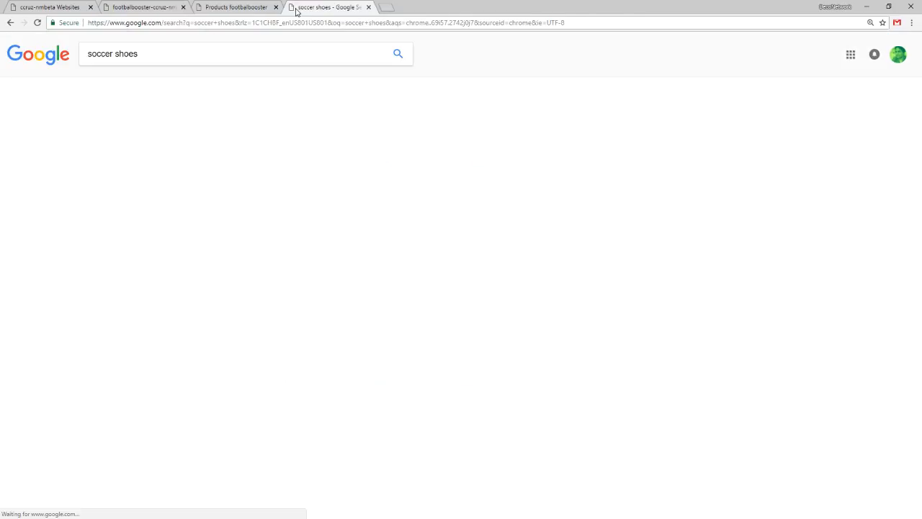
click(170, 87)
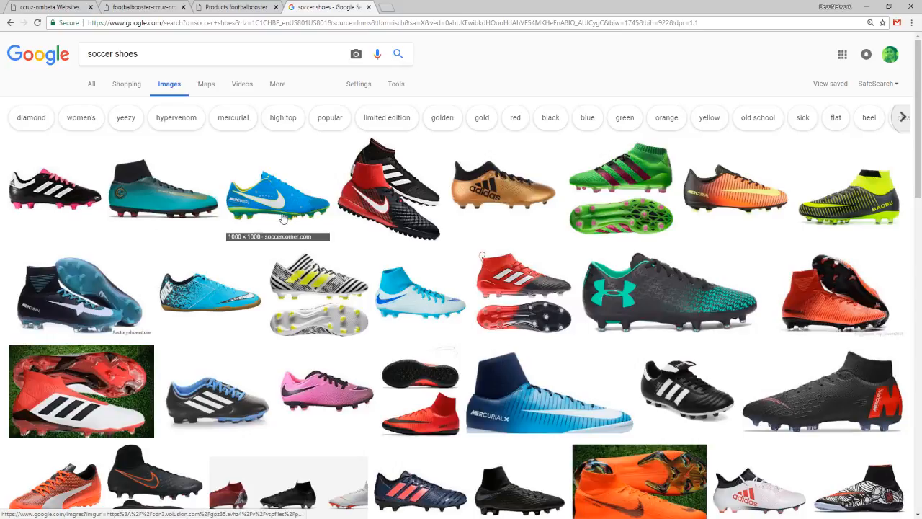
Save the blue Nike Mercurial soccer shoe image to the Desktop as SM-NI921547-400-2.jpg.
click(283, 219)
right_click(297, 283)
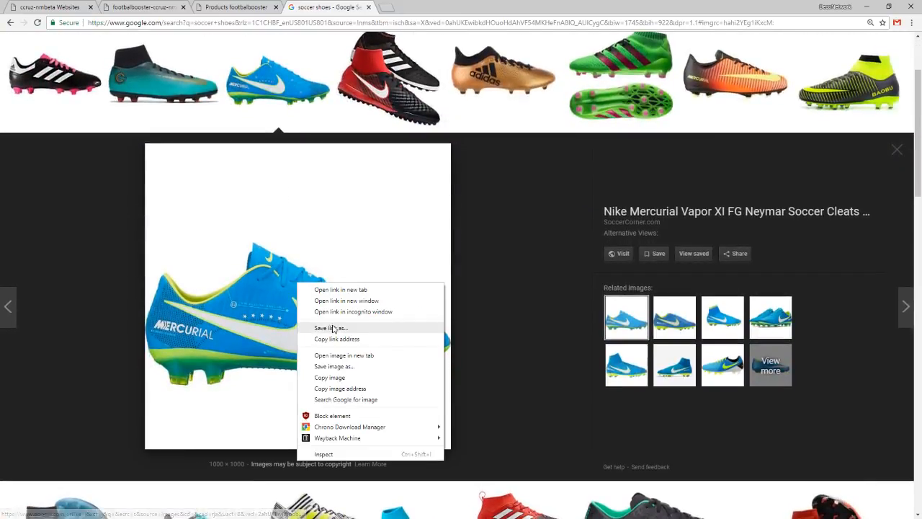
click(333, 366)
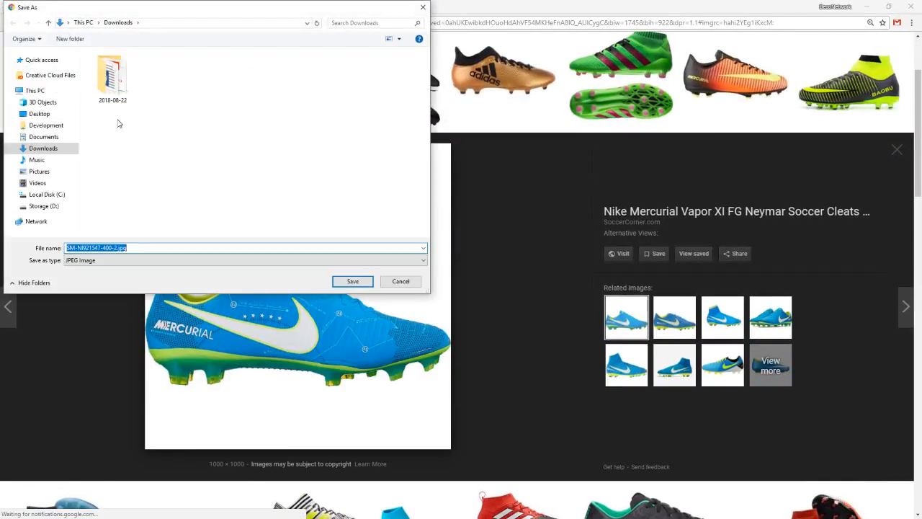
click(40, 114)
click(352, 281)
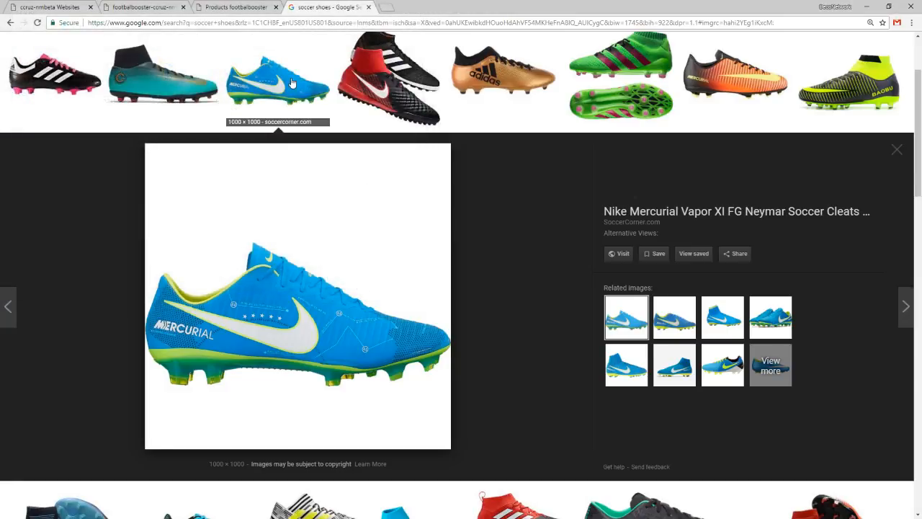
Return to the DecoNetwork admin, open the product list in its own tab and start adding a custom product.
click(238, 7)
click(155, 6)
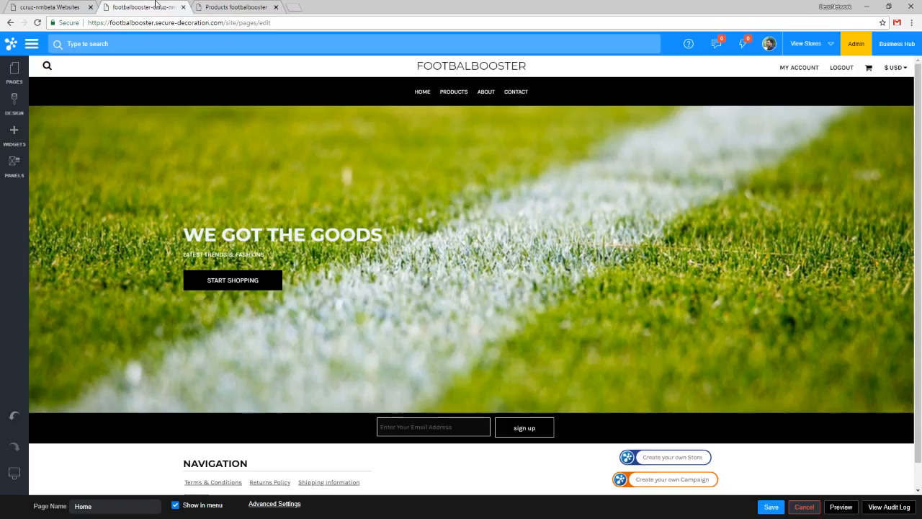
click(45, 5)
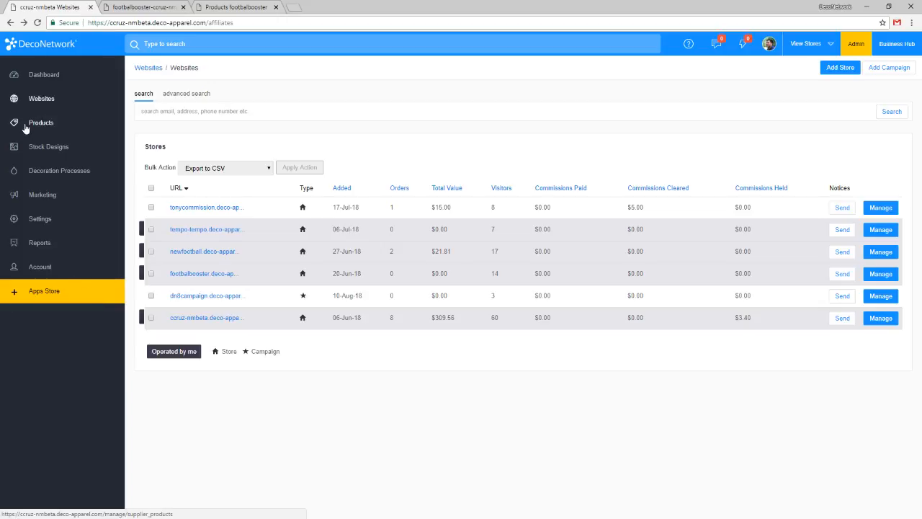
middle_click(26, 123)
click(147, 5)
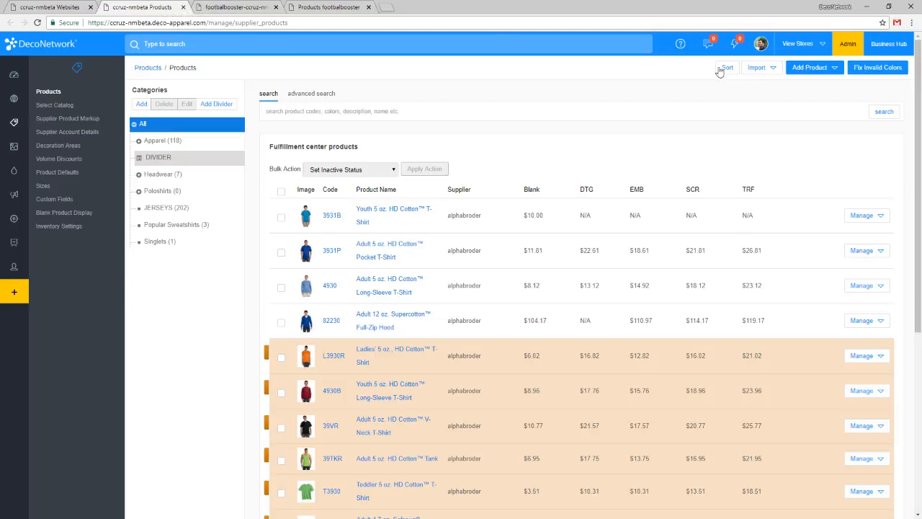
click(805, 69)
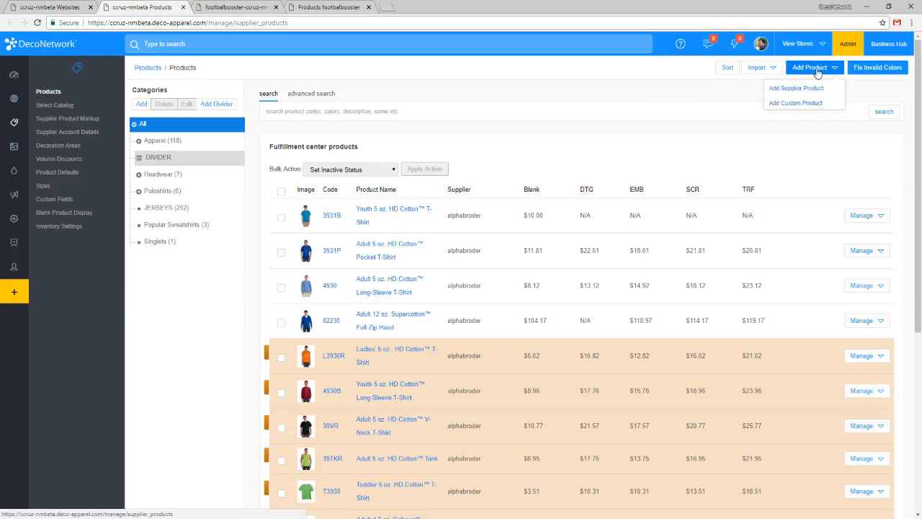
click(799, 106)
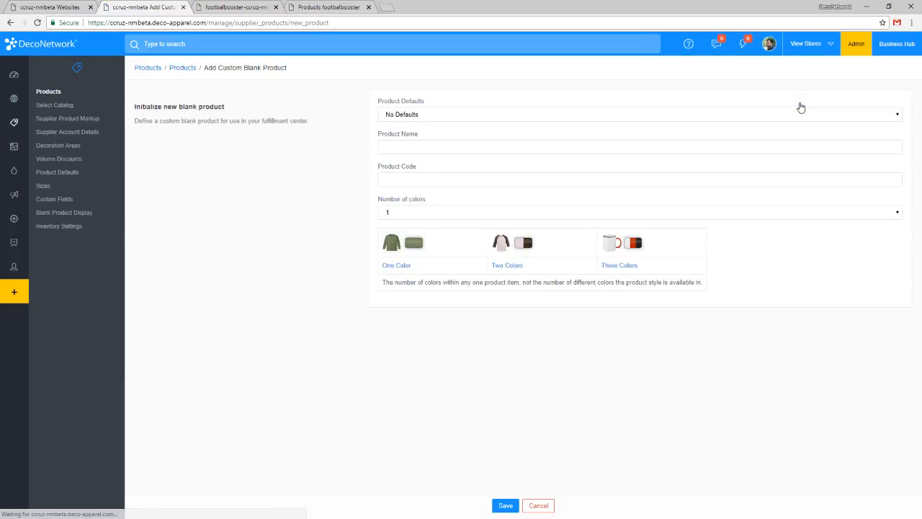
Name the custom blank product Soccer Shoes, set its number of colors to 1, and save it.
click(433, 147)
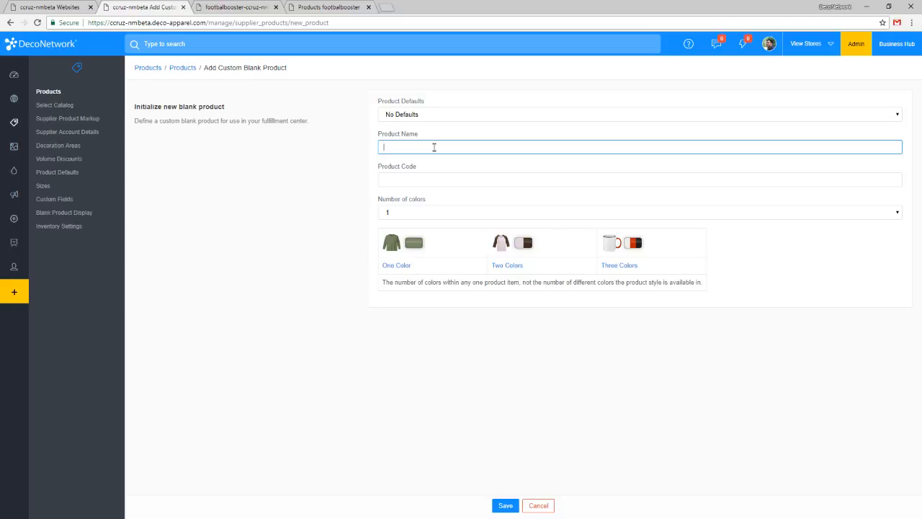
text(Soccer Shoes)
key(Tab)
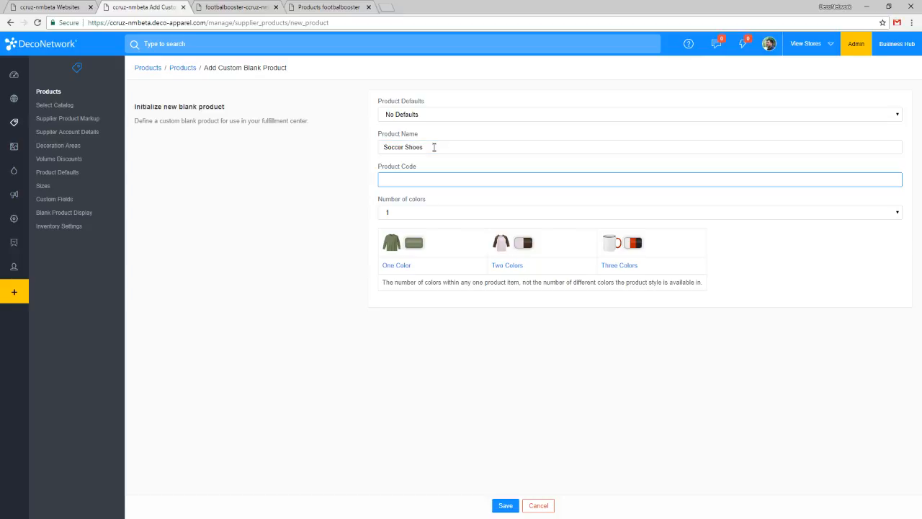
click(451, 211)
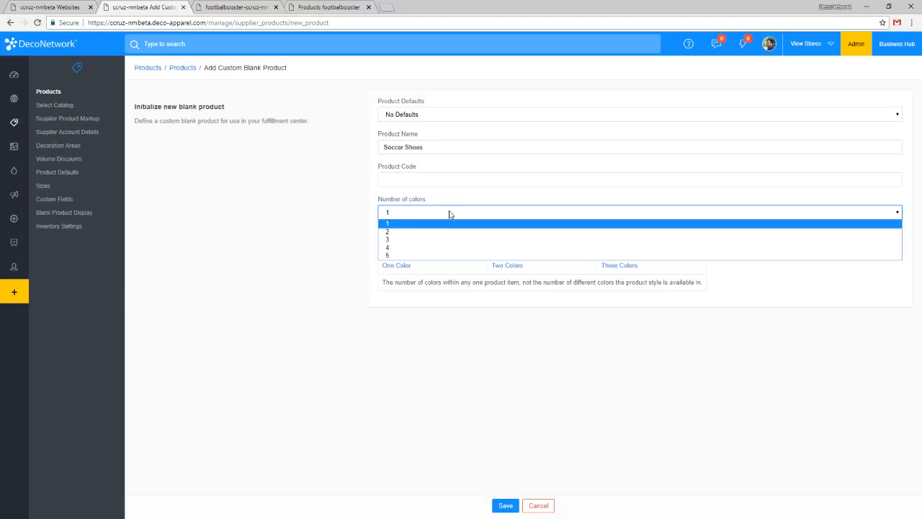
click(405, 225)
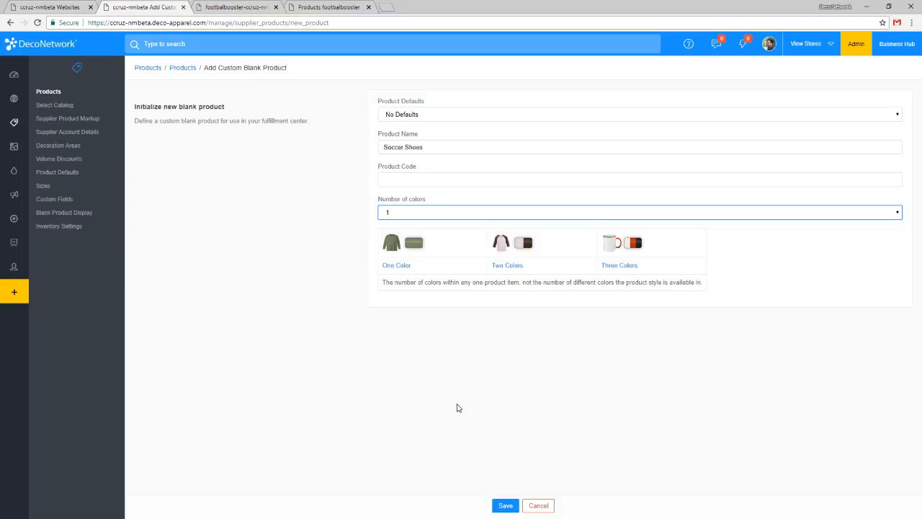
click(504, 506)
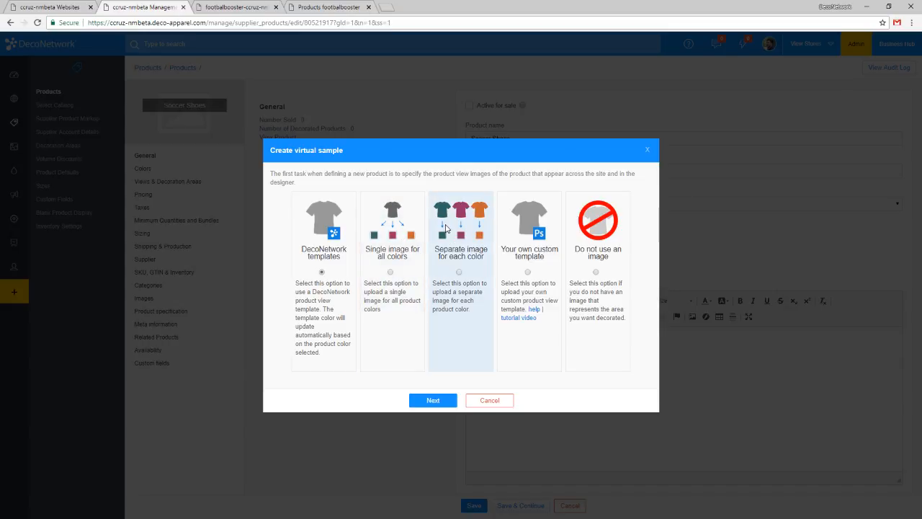
Create the virtual sample with a separate image for each color and upload SM-NI921547-400-2.jpg from the Desktop.
click(407, 235)
click(435, 400)
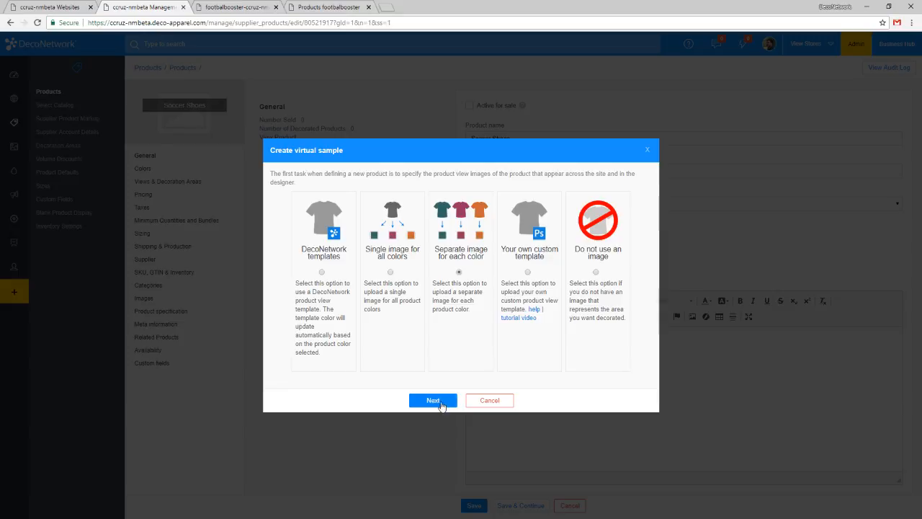
click(421, 282)
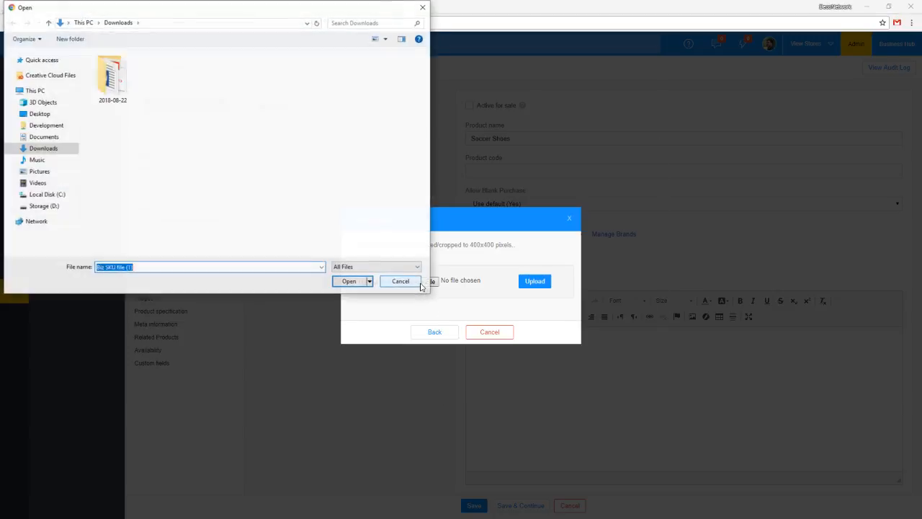
click(39, 114)
double_click(114, 81)
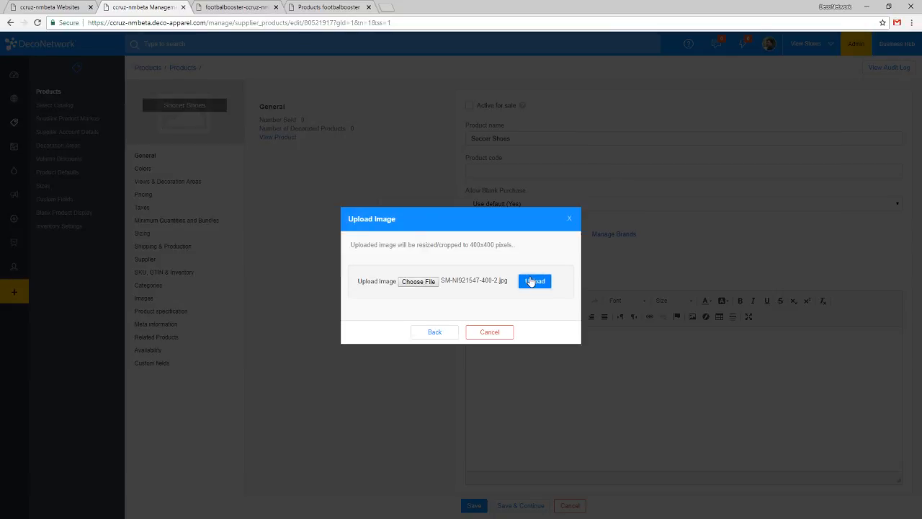
click(528, 284)
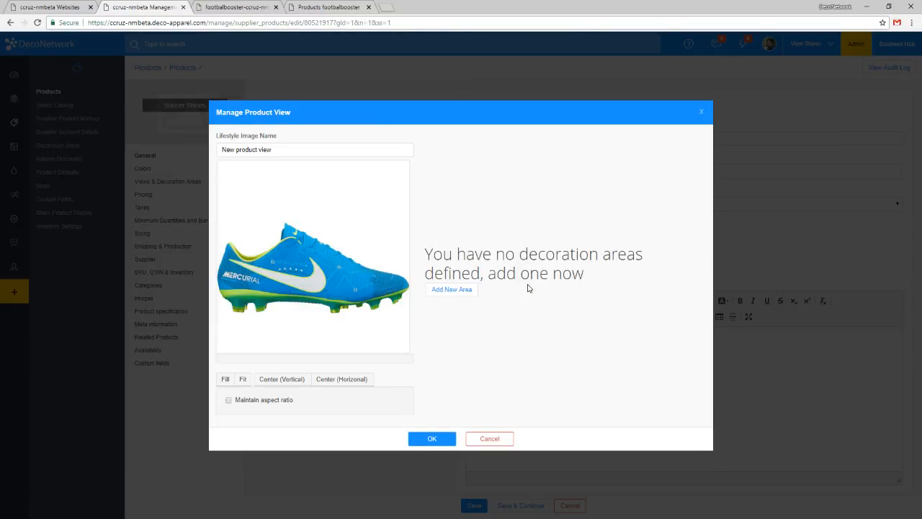
Shrink the shoe image slightly and reposition it near the upper middle of the product view canvas.
click(343, 249)
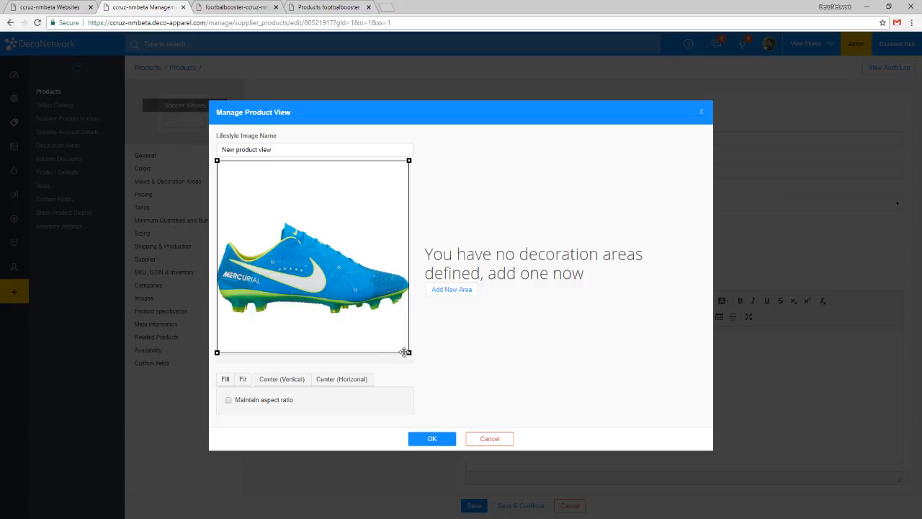
drag(409, 353, 387, 335)
drag(352, 304, 366, 290)
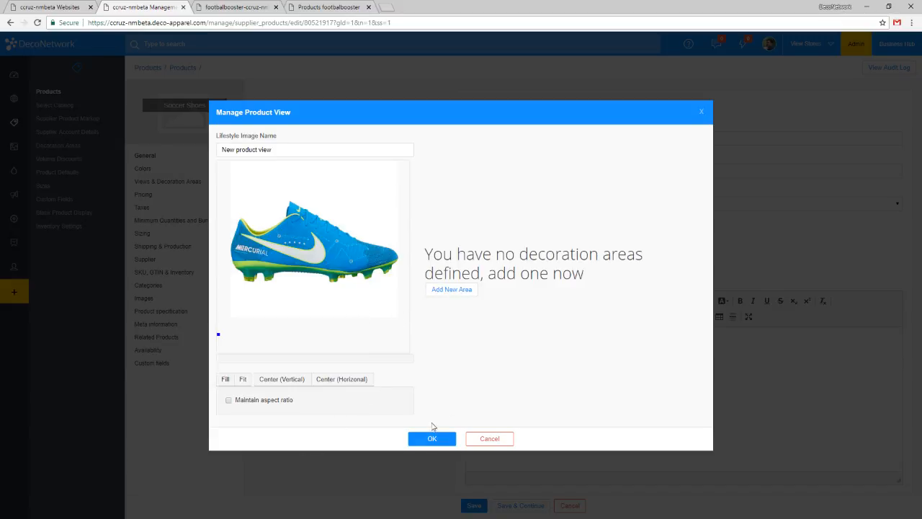
Name the product view's lifestyle image Side View.
click(334, 147)
drag(334, 148, 173, 141)
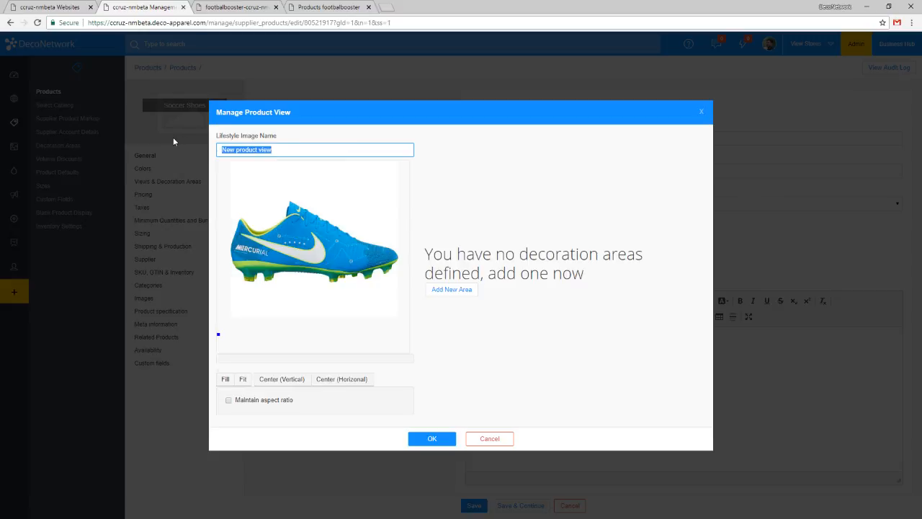
text(Side View)
click(509, 345)
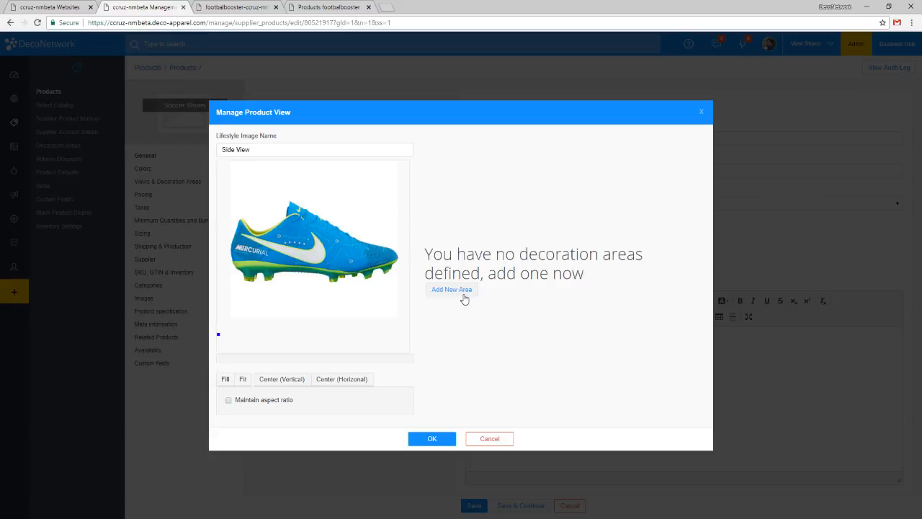
Add the Mouse Mat system decoration area, shrink it to about 0.91 by 0.68 in on the shoe's toe, and accept the product view.
click(452, 289)
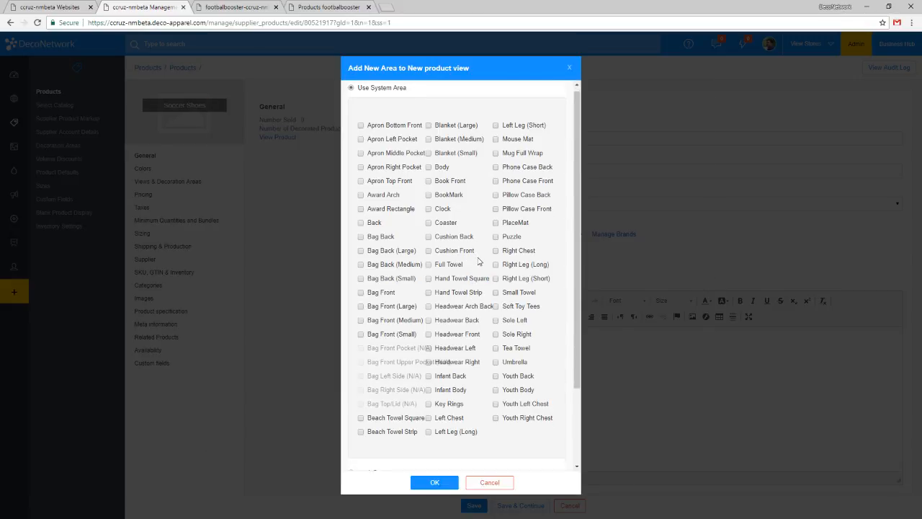
scroll(475, 265, down, 1)
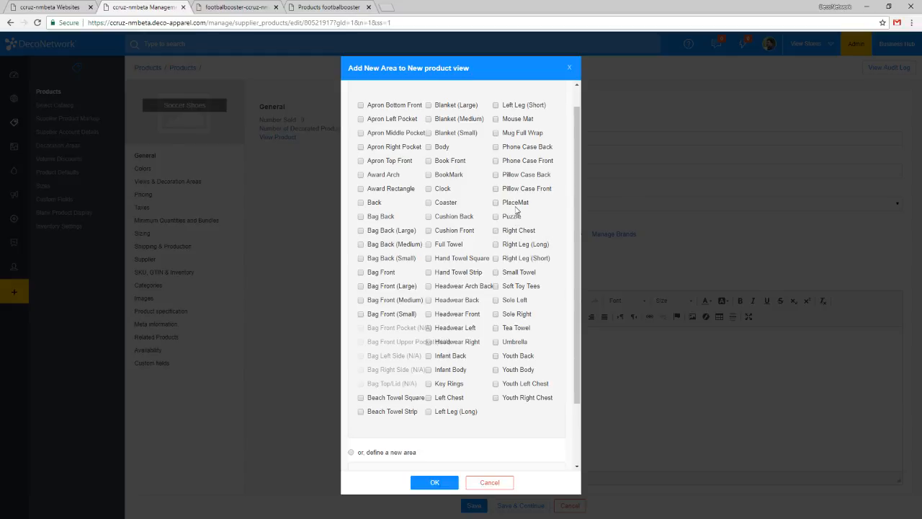
scroll(532, 196, up, 1)
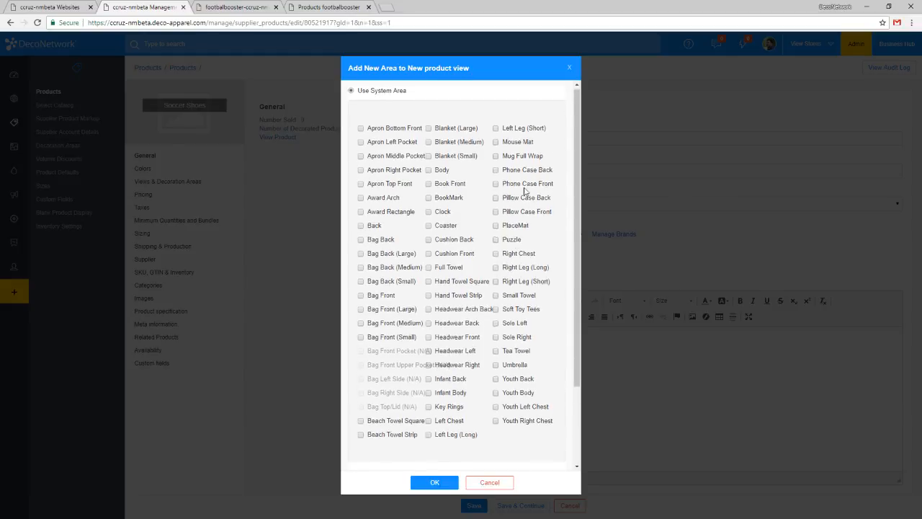
click(516, 137)
click(433, 483)
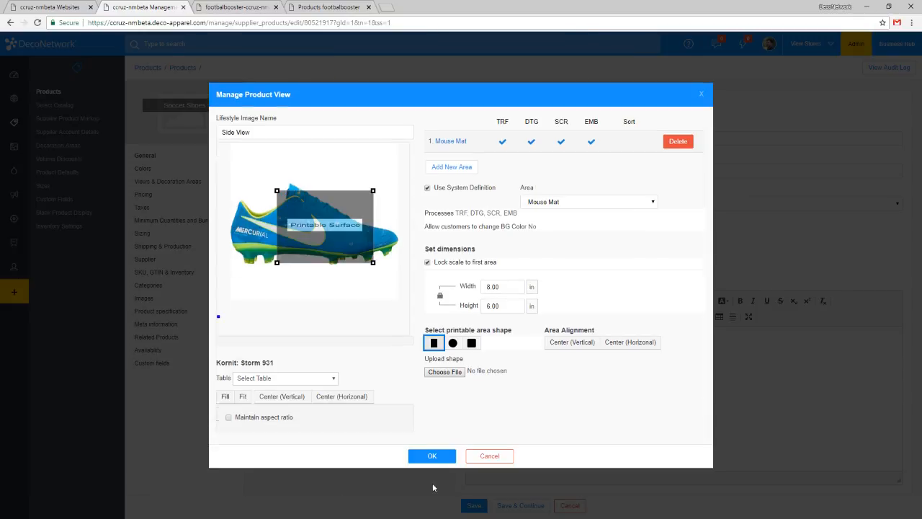
drag(360, 245, 383, 242)
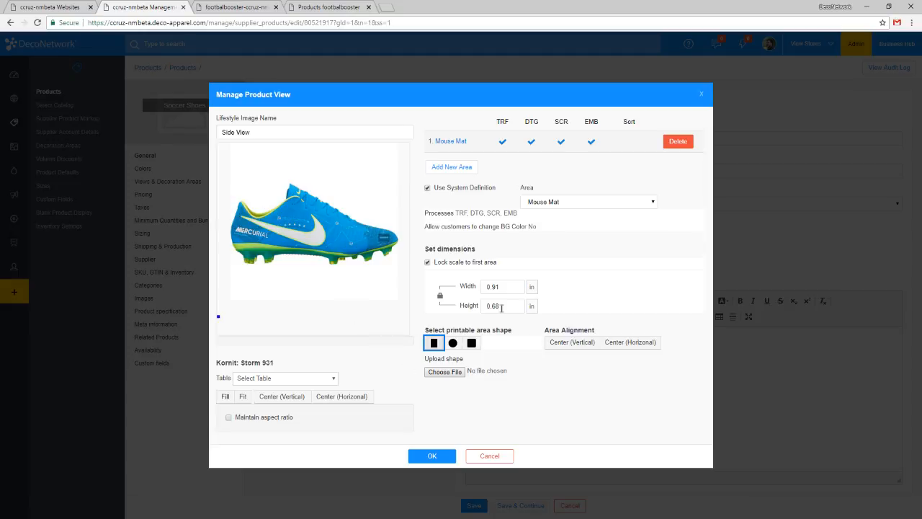
click(432, 455)
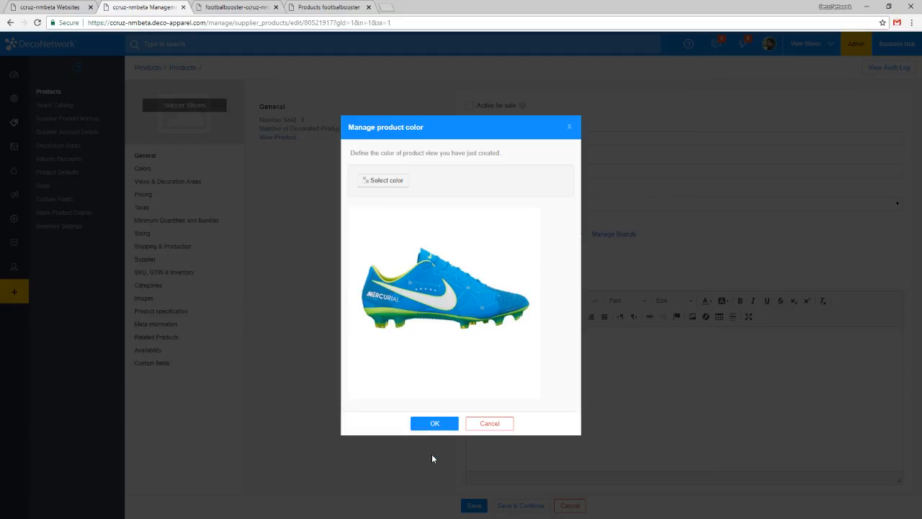
Define the color of the new product view as the Generic color Baby Blue.
click(389, 180)
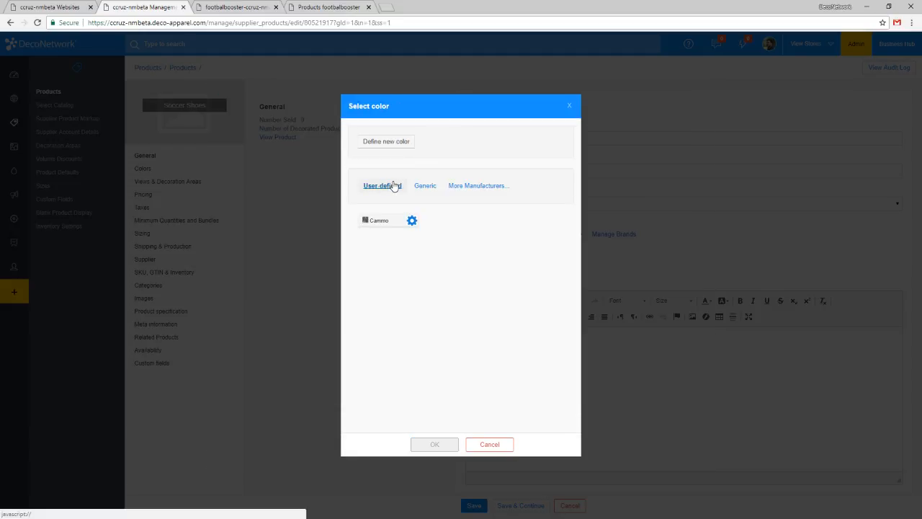
click(424, 186)
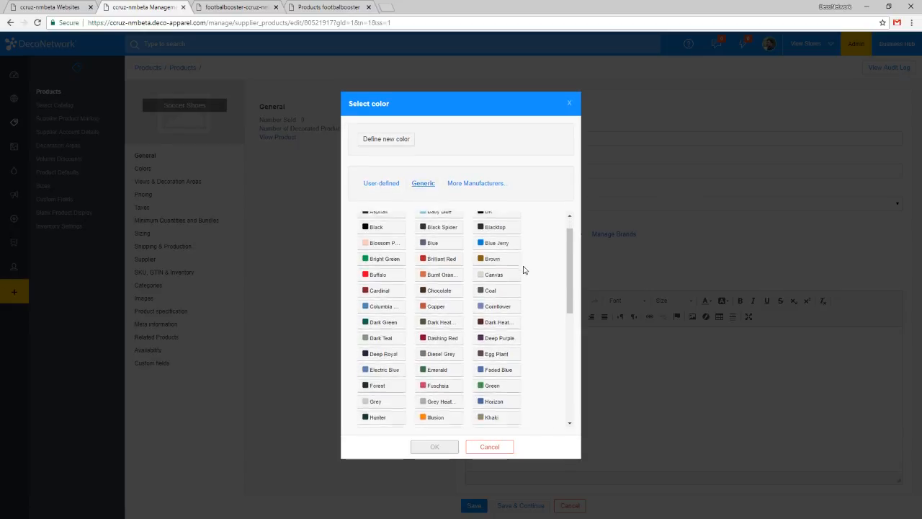
scroll(523, 271, down, 5)
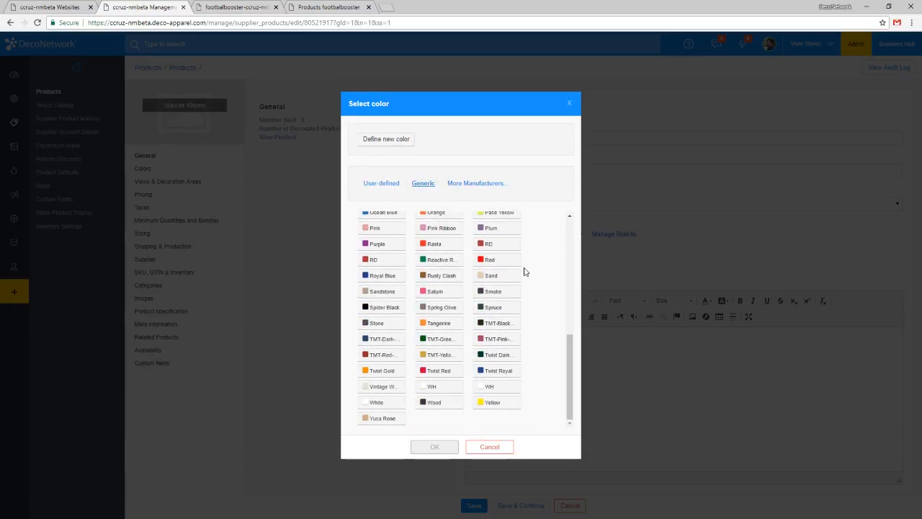
scroll(524, 270, up, 4)
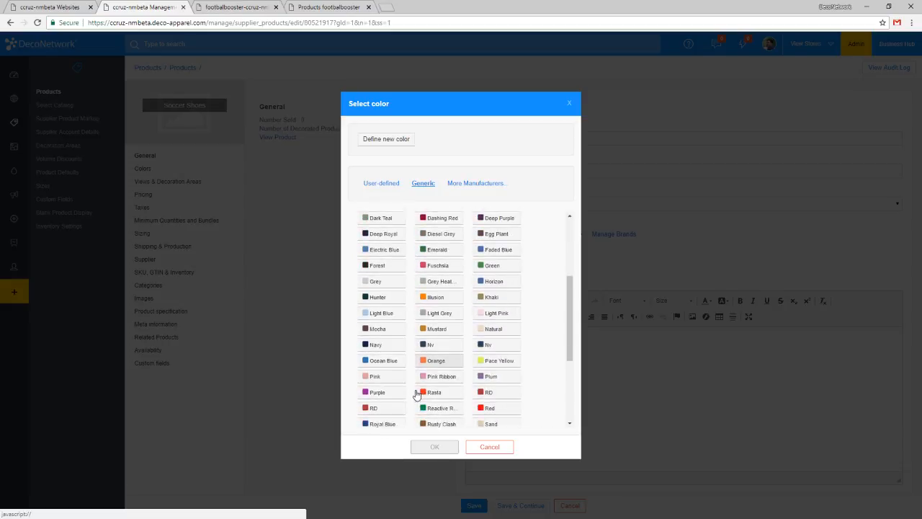
scroll(417, 389, up, 4)
click(438, 233)
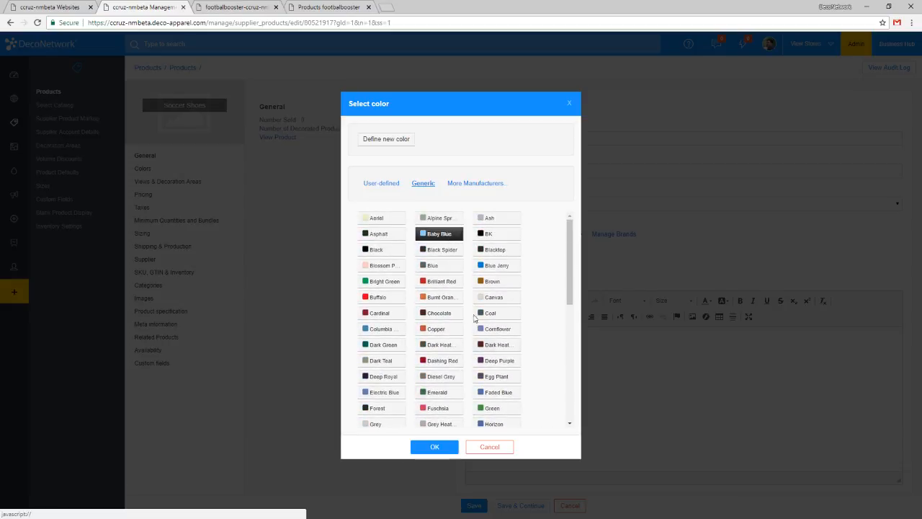
click(442, 447)
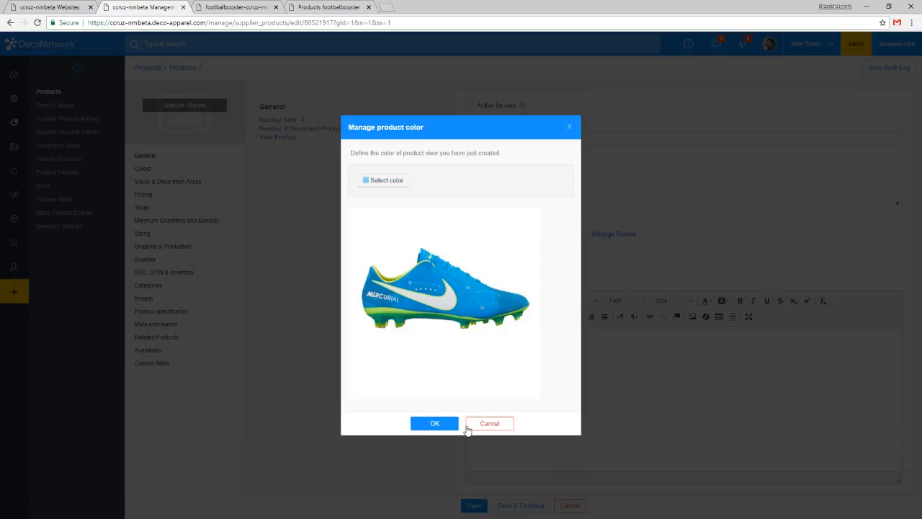
click(446, 425)
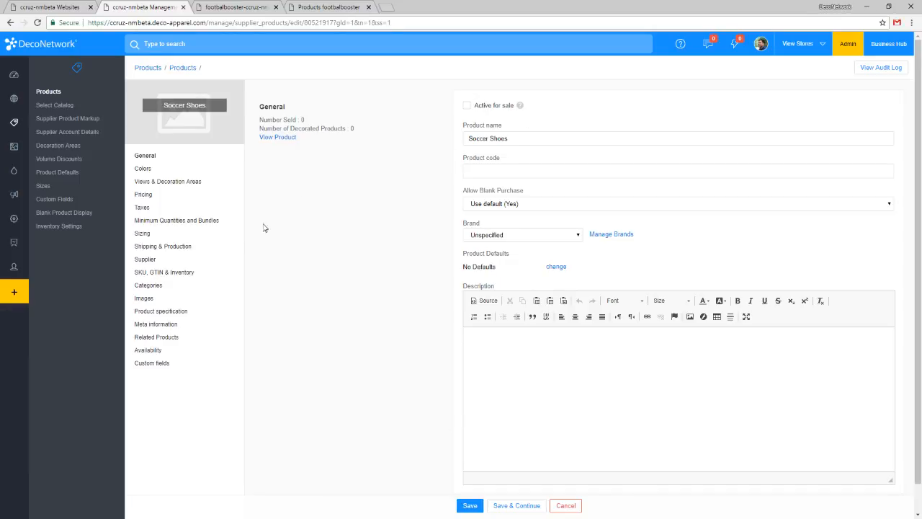
Set the blank product price of the Soccer Shoes to $65 in the default pricing.
click(155, 196)
click(802, 125)
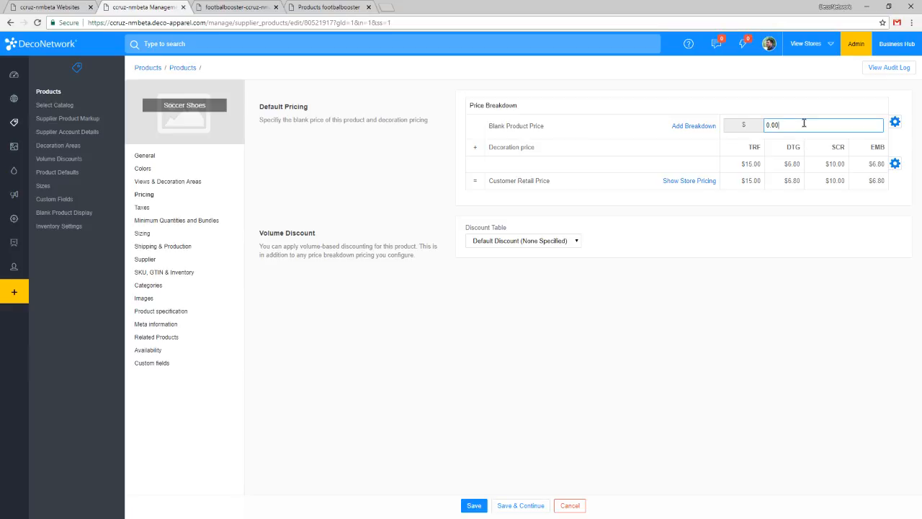
double_click(804, 124)
key(Right)
double_click(797, 125)
text(65)
click(791, 255)
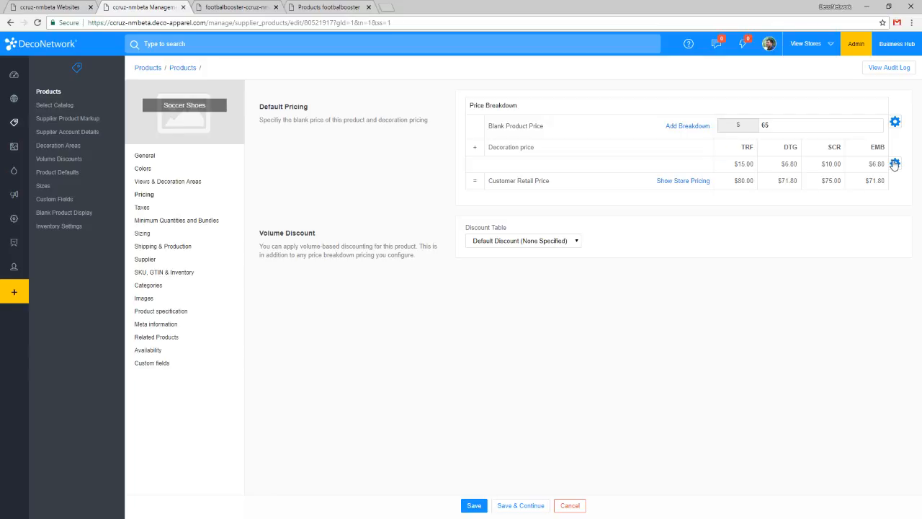
Switch the product's decoration price to custom decoration pricing (Advanced).
click(895, 163)
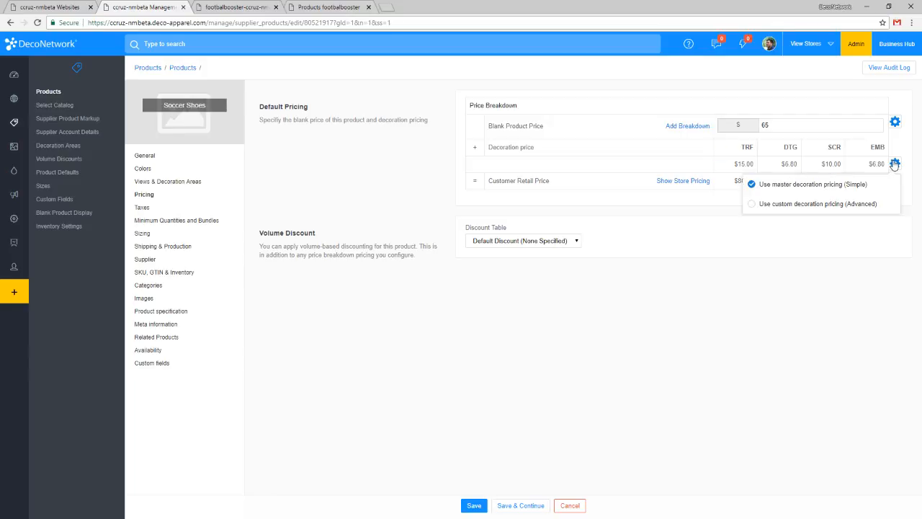
click(894, 164)
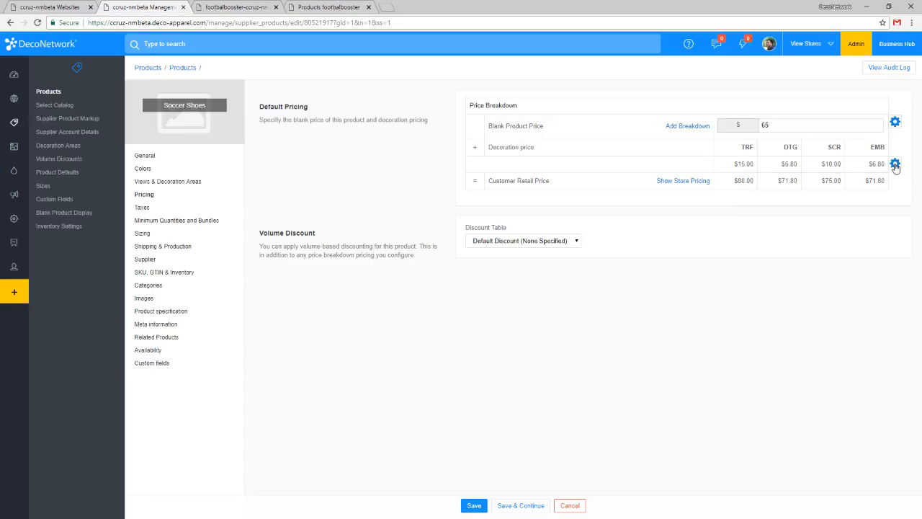
click(895, 164)
click(868, 205)
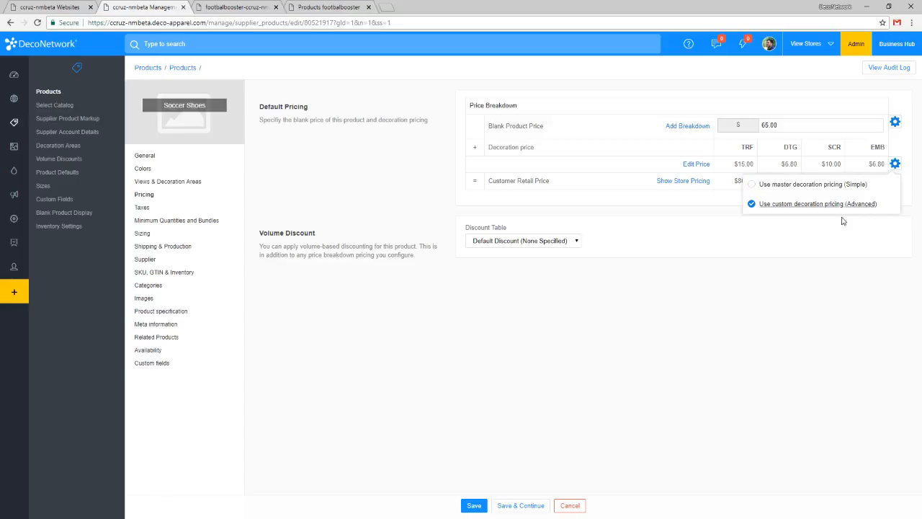
Turn off default pricing for Vinyl Heat Press (TRF) and set its single decoration price to 0.
click(695, 165)
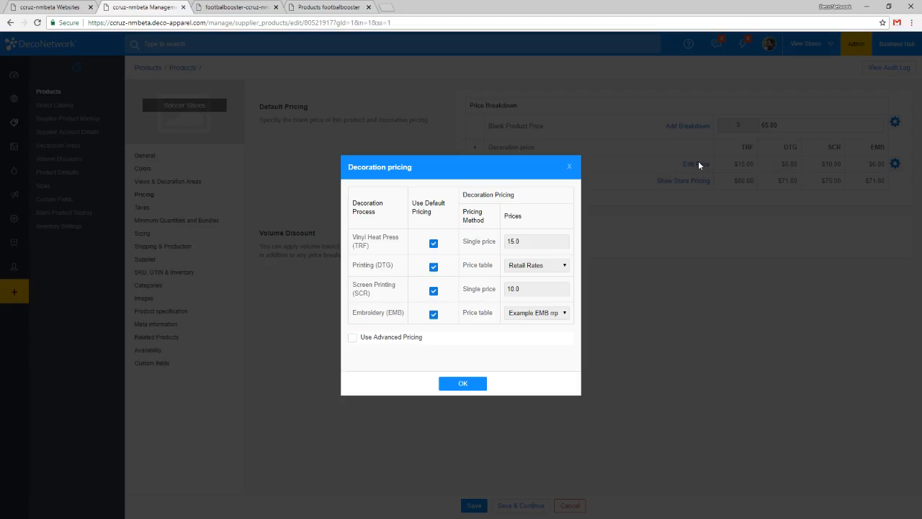
click(433, 245)
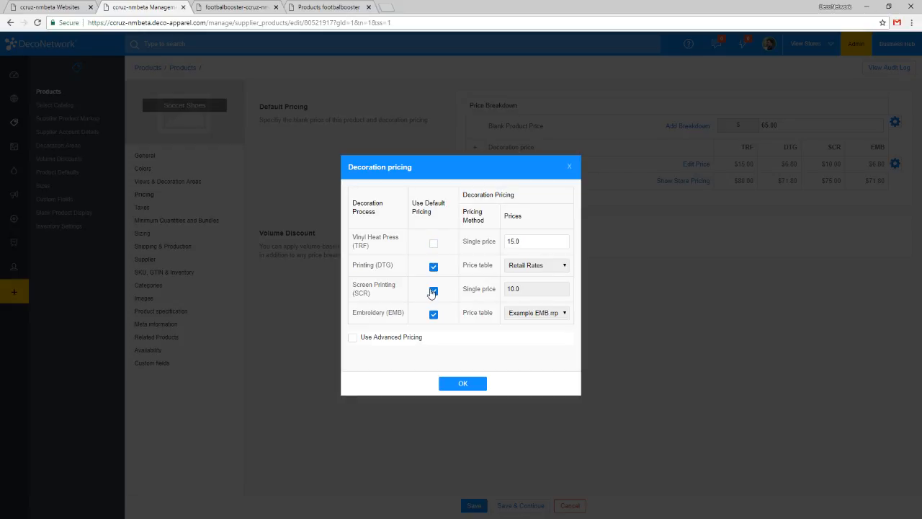
click(527, 242)
double_click(355, 245)
double_click(548, 243)
text(0)
click(456, 386)
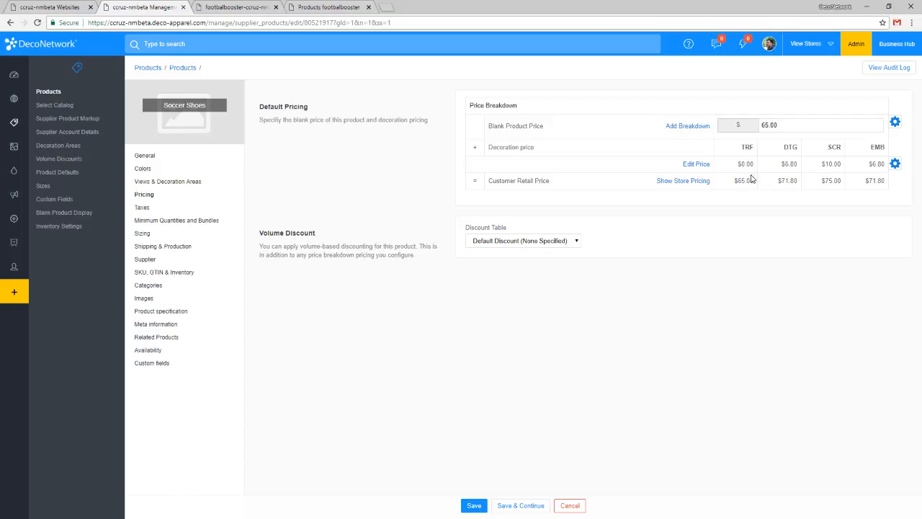
Reopen the decoration pricing, turn off default pricing for Screen Printing (SCR) and set its single price to 0.
drag(796, 125, 733, 121)
click(696, 165)
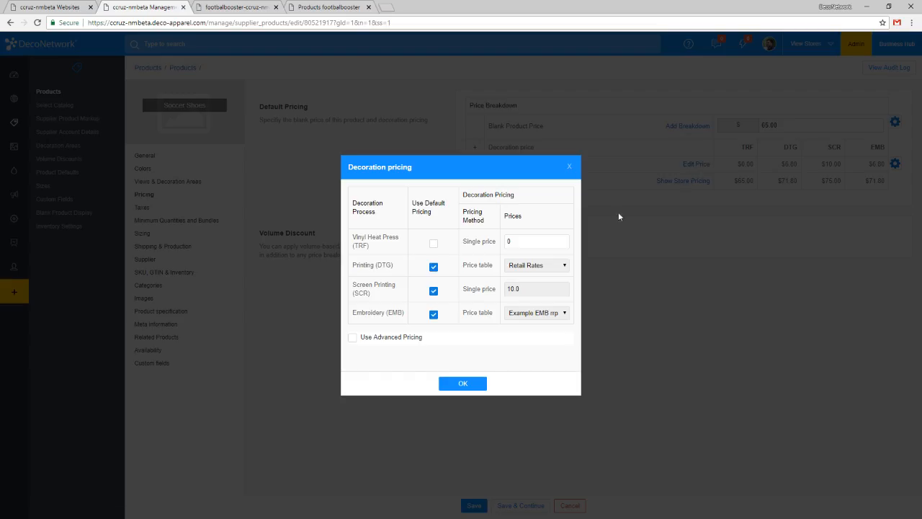
click(432, 291)
click(531, 289)
text(0)
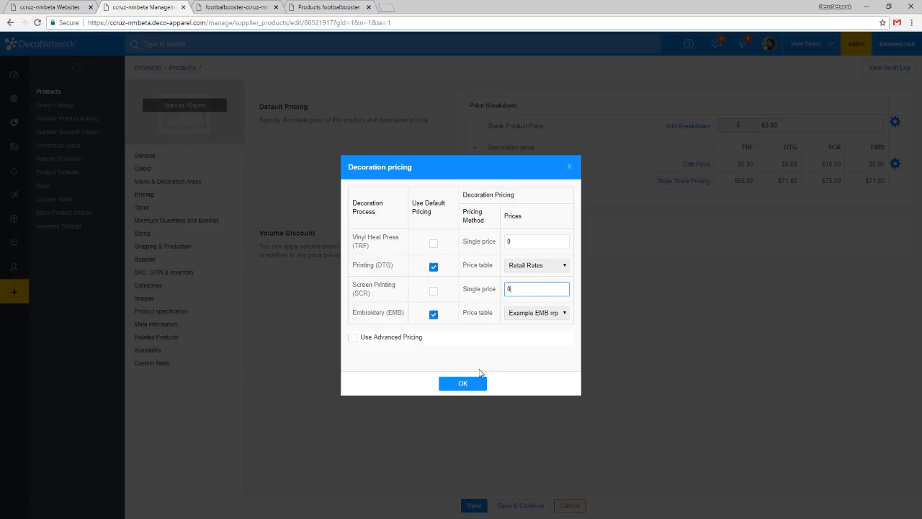
click(493, 362)
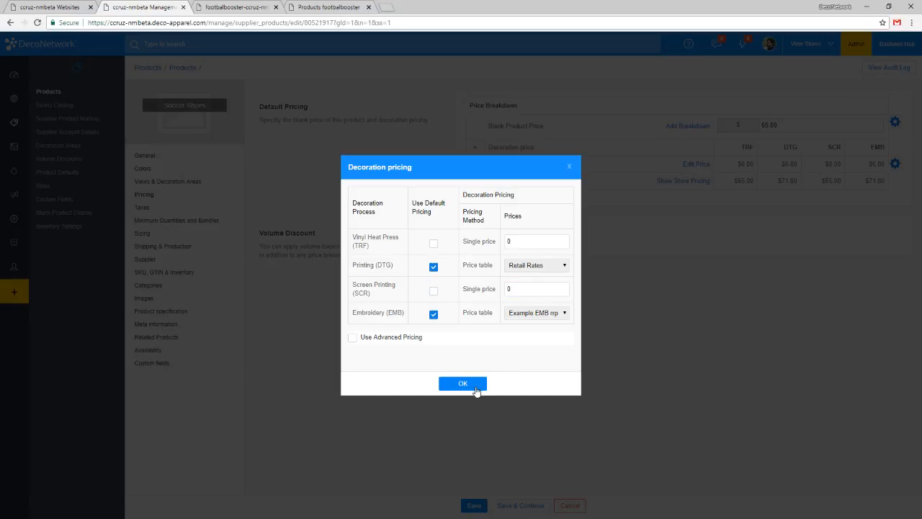
Turn off default pricing for Printing (DTG) and Embroidery (EMB), using the Retail Rates table for DTG, and apply the decoration pricing.
click(433, 267)
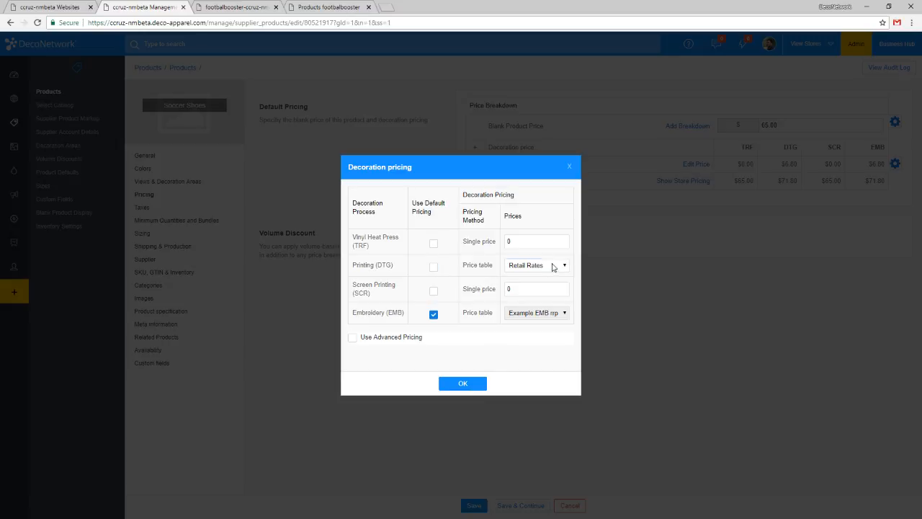
click(553, 265)
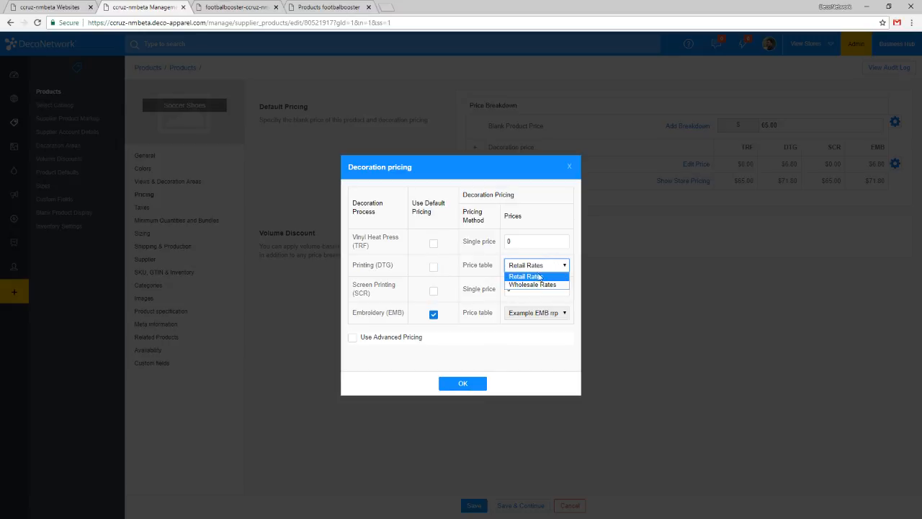
click(515, 271)
click(532, 269)
click(539, 291)
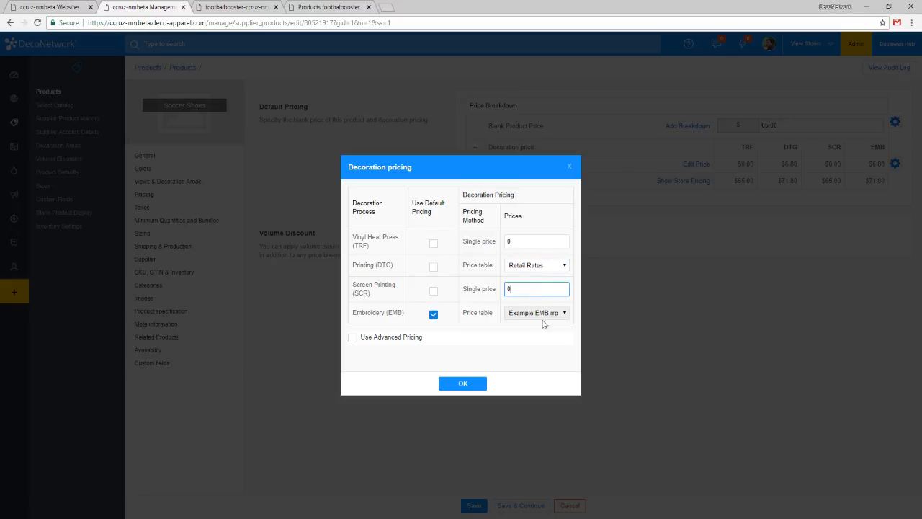
click(433, 314)
click(526, 315)
click(525, 346)
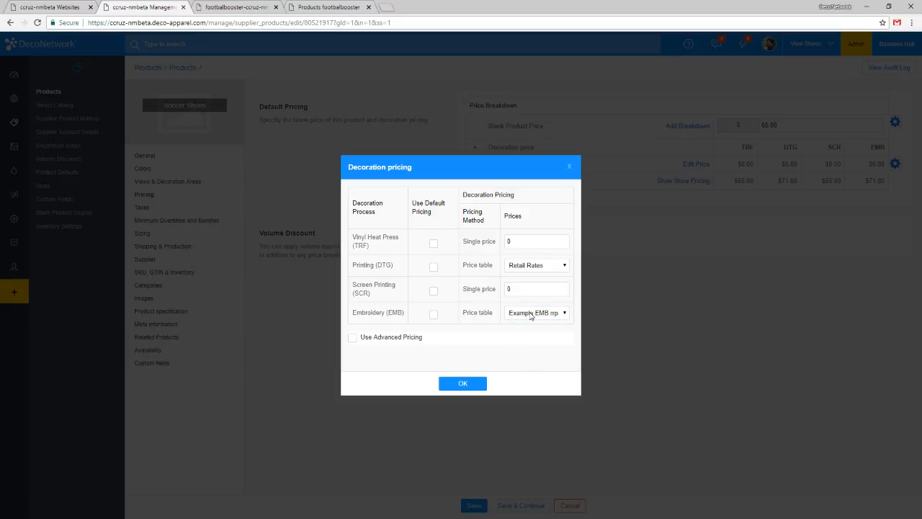
click(462, 386)
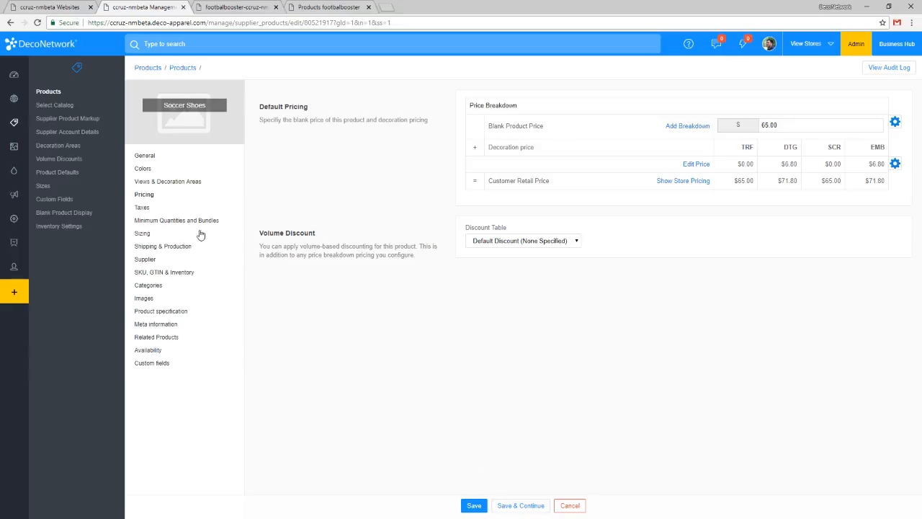
Switch the product's sizing from supplier sizes to defining own sizes.
click(145, 233)
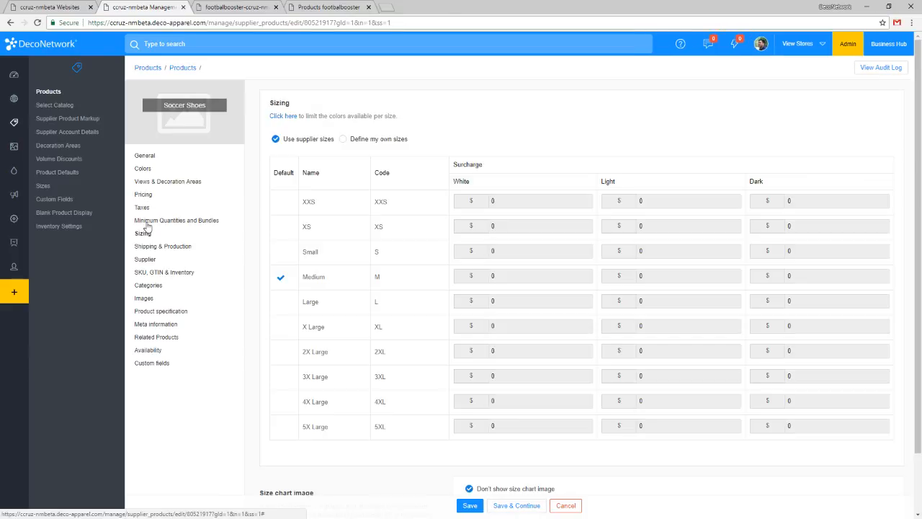
click(389, 141)
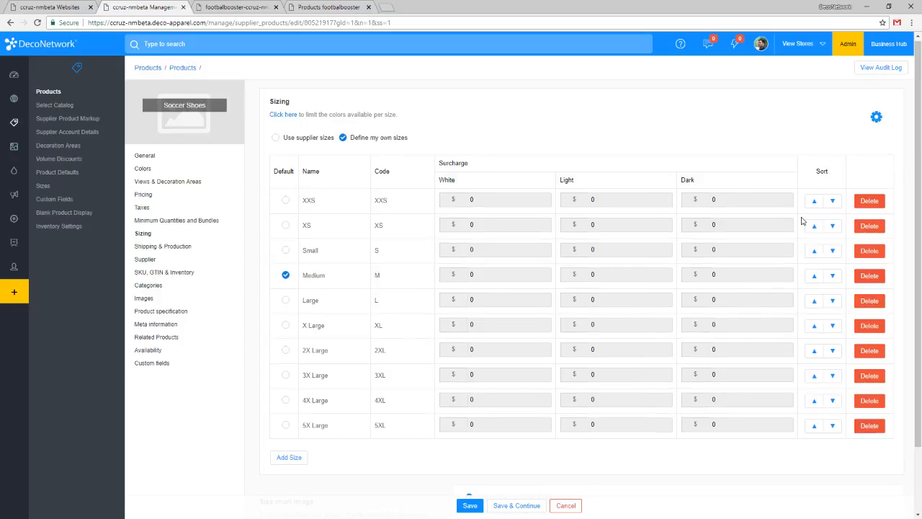
Delete all sizes of the Soccer Shoes except Medium, from XXS through 5X Large.
click(869, 200)
click(870, 199)
click(869, 199)
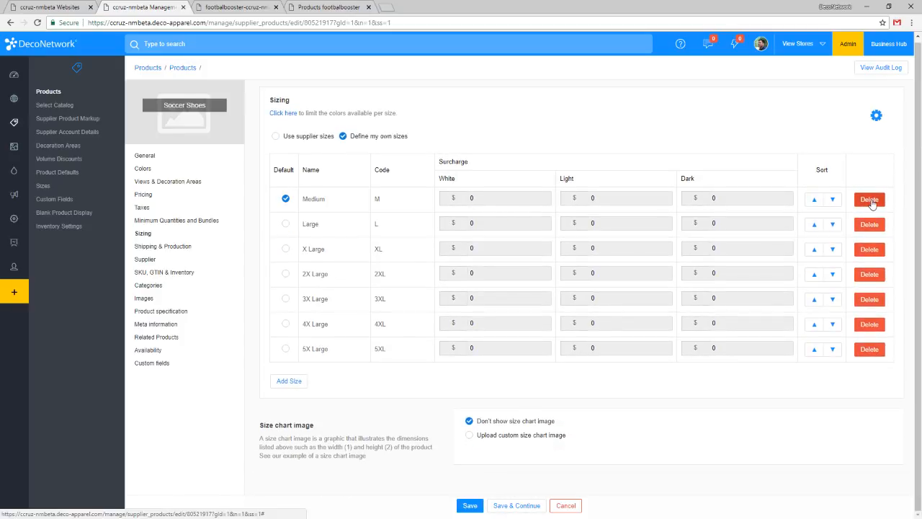
click(869, 200)
click(545, 75)
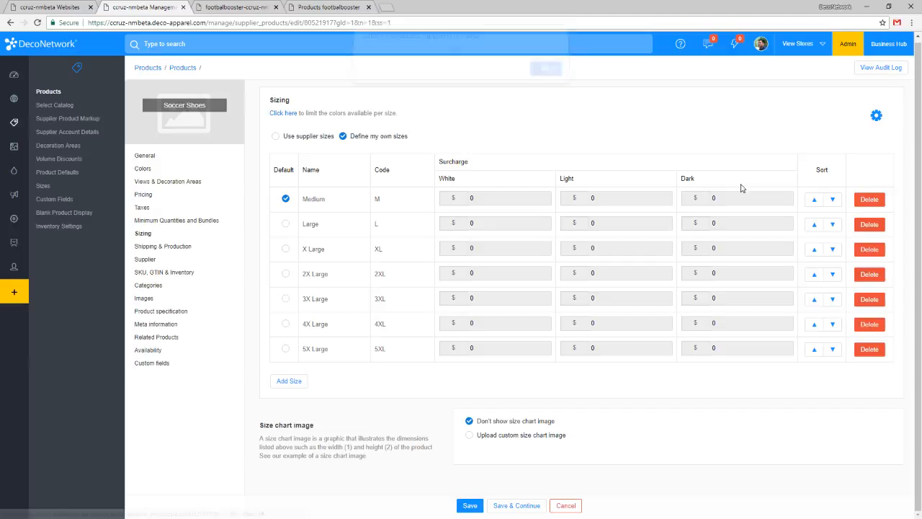
click(876, 227)
click(876, 227)
click(876, 227)
click(877, 228)
click(878, 228)
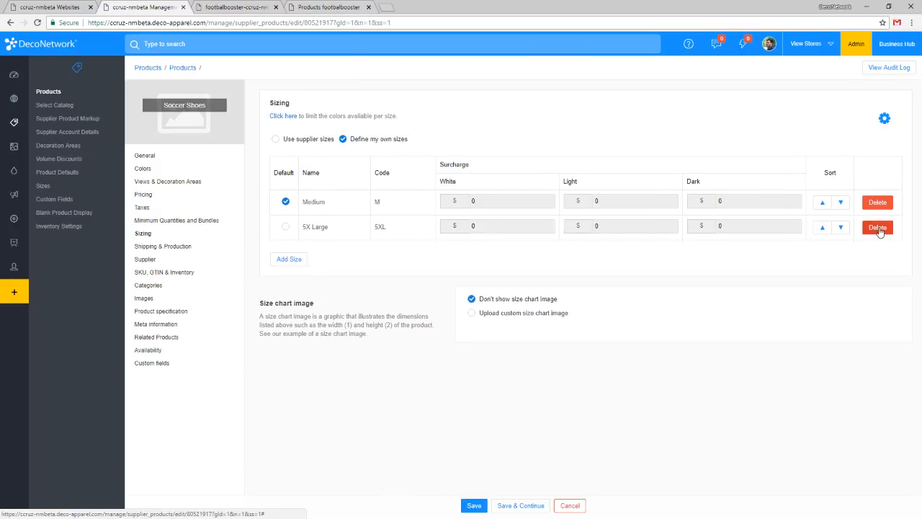
click(877, 228)
Define a new size with name and code One Size as the default, replacing the Medium size.
click(287, 235)
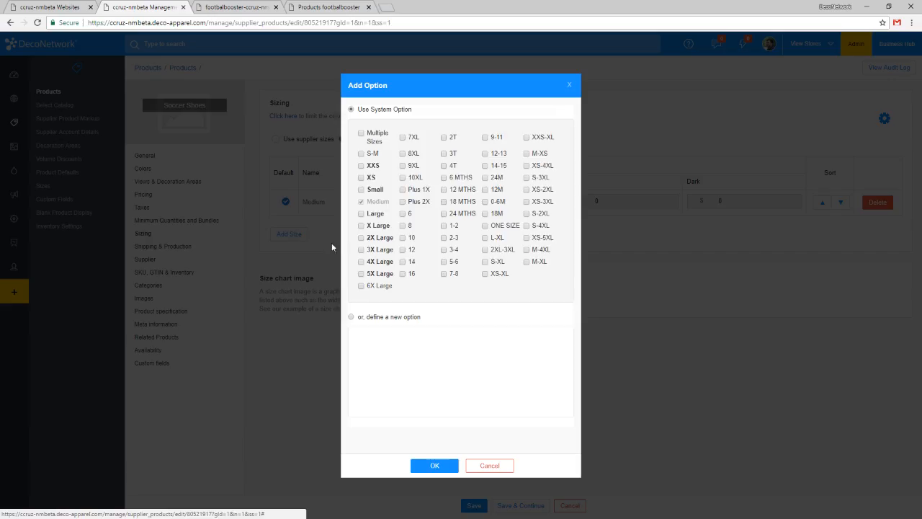
click(387, 317)
click(479, 345)
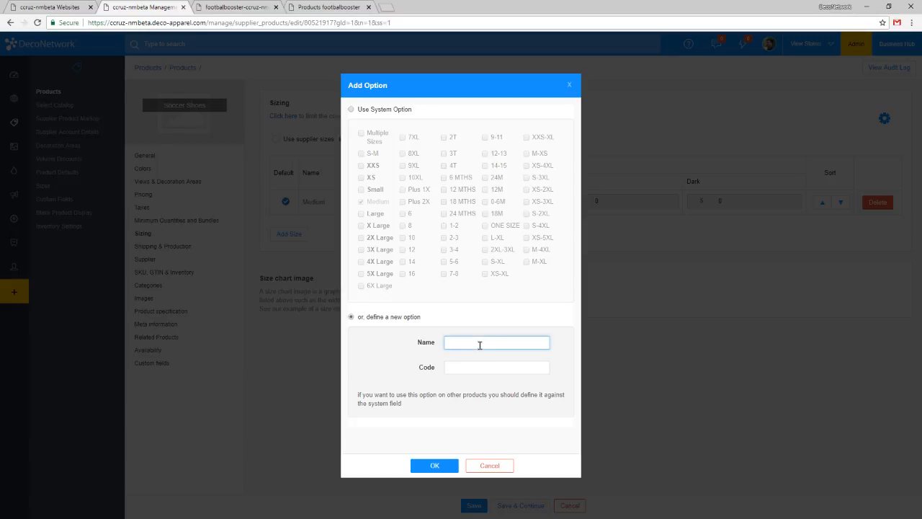
key(Tab)
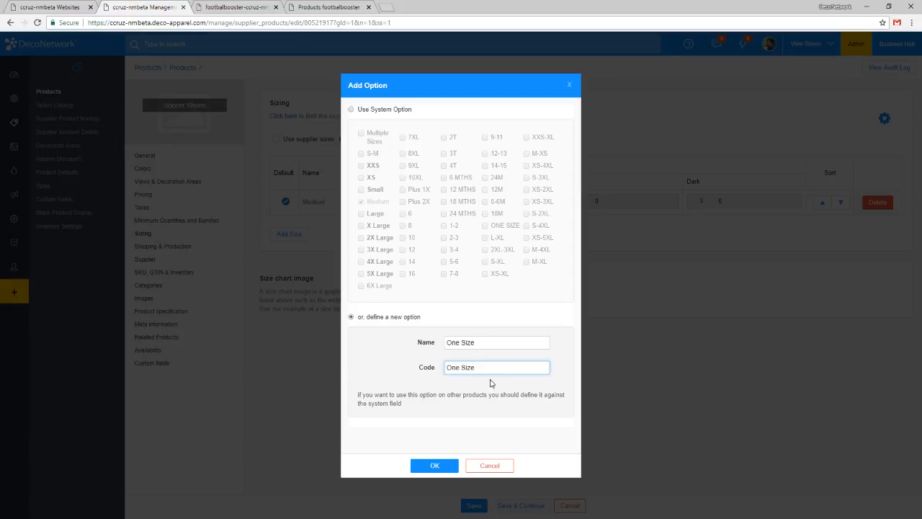
click(432, 464)
click(285, 226)
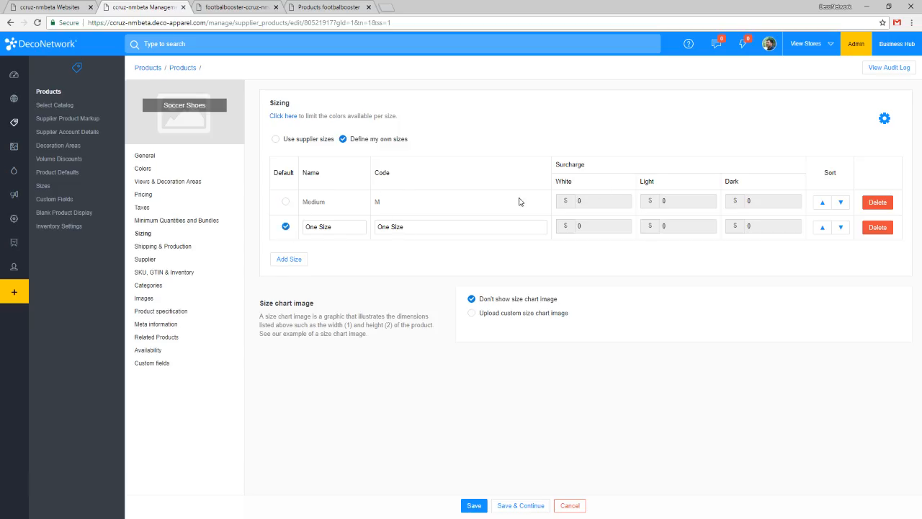
click(877, 201)
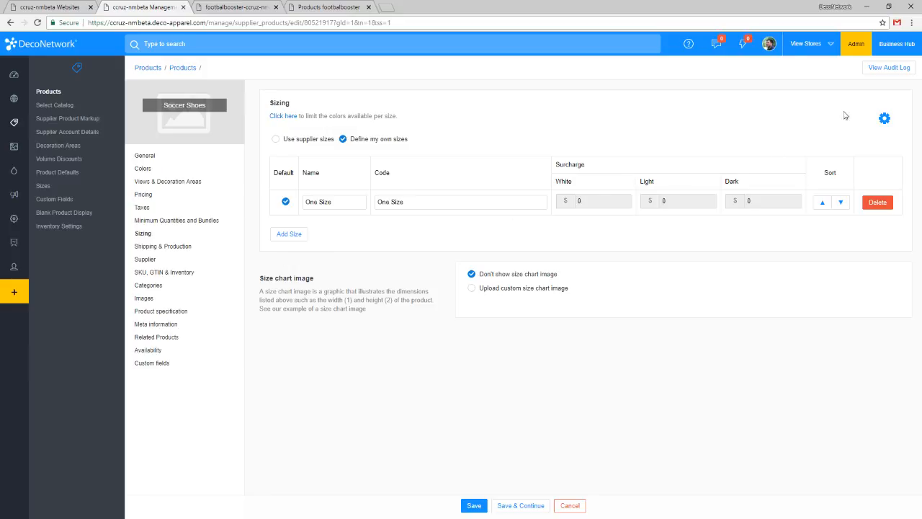
click(883, 117)
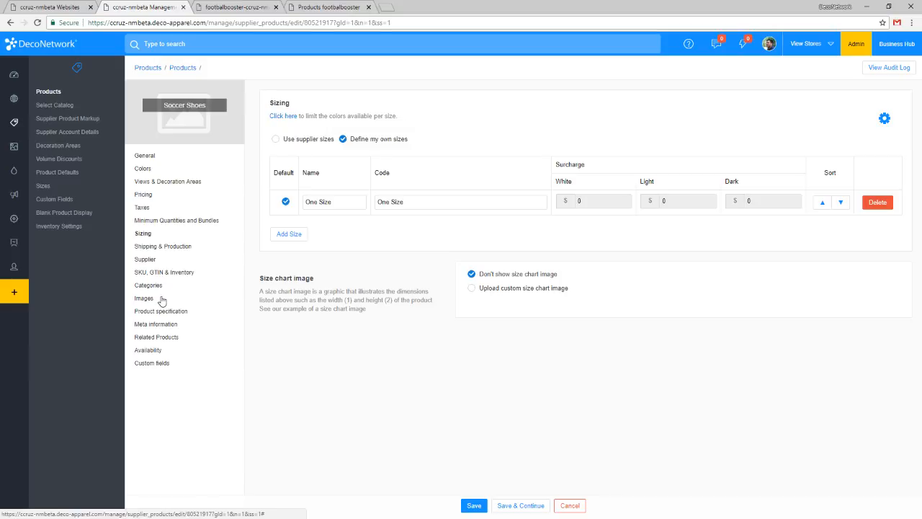
Set the product's global availability to not in any store by default and add a store rule for footbalbooster.
click(158, 355)
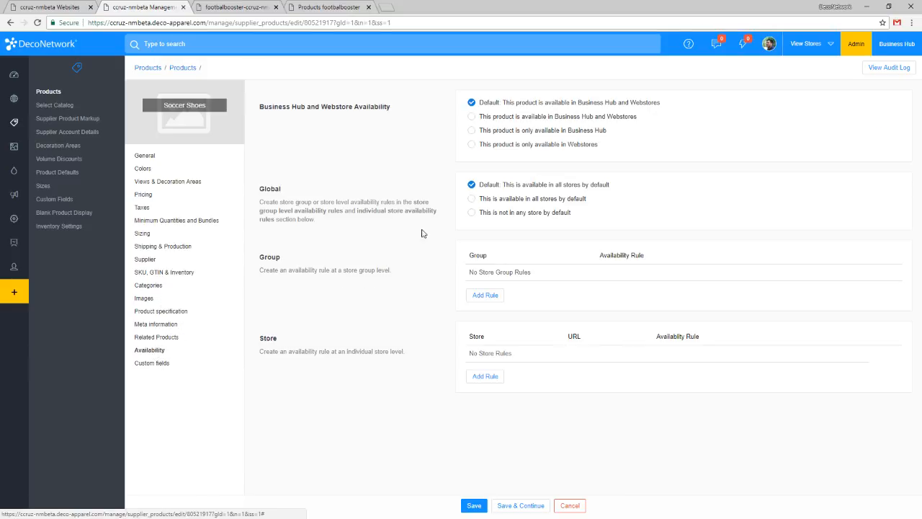
click(531, 217)
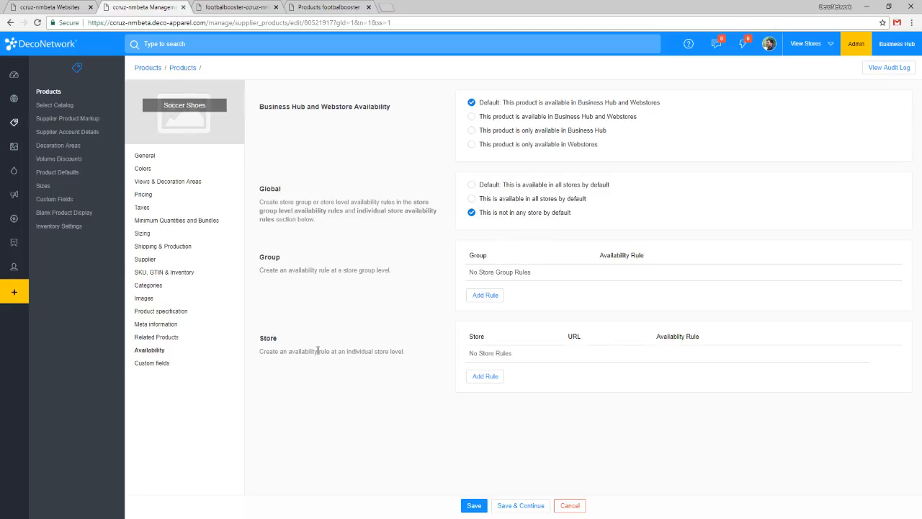
click(481, 381)
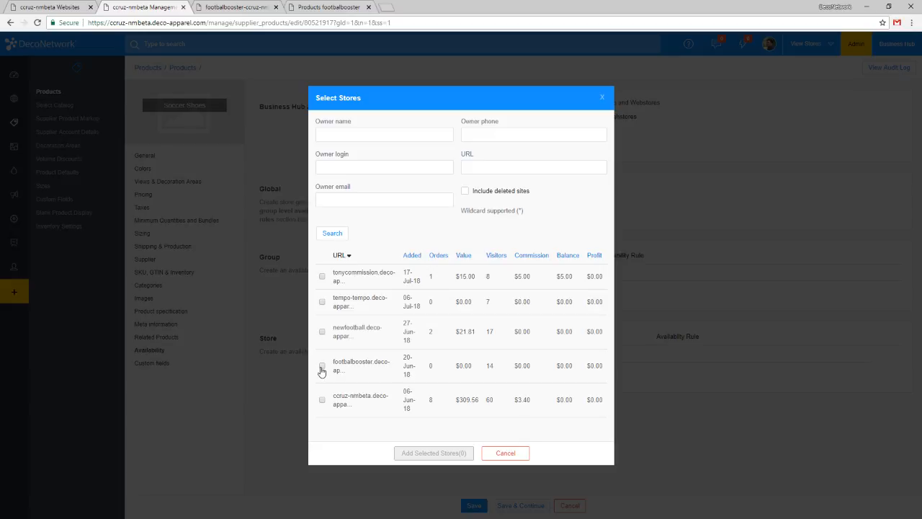
click(322, 368)
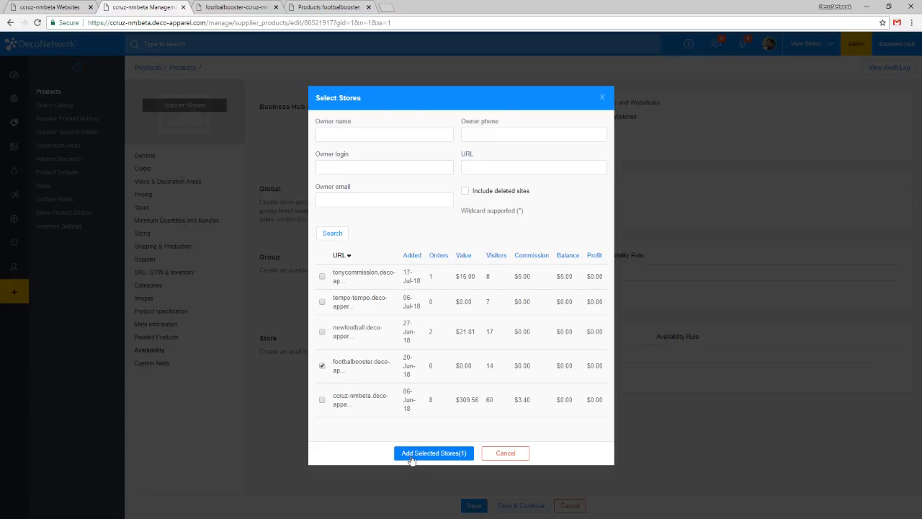
click(433, 453)
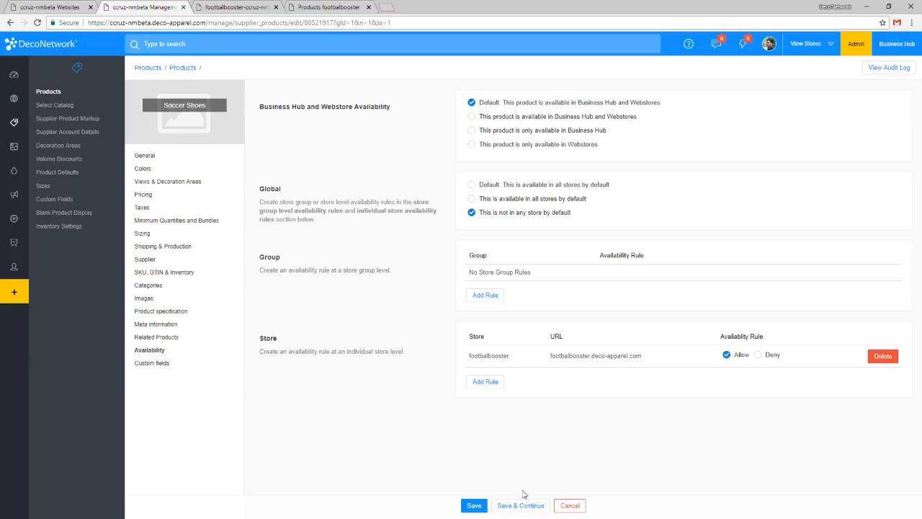
Mark the Soccer Shoes product as active for sale in its general settings and save it.
click(473, 507)
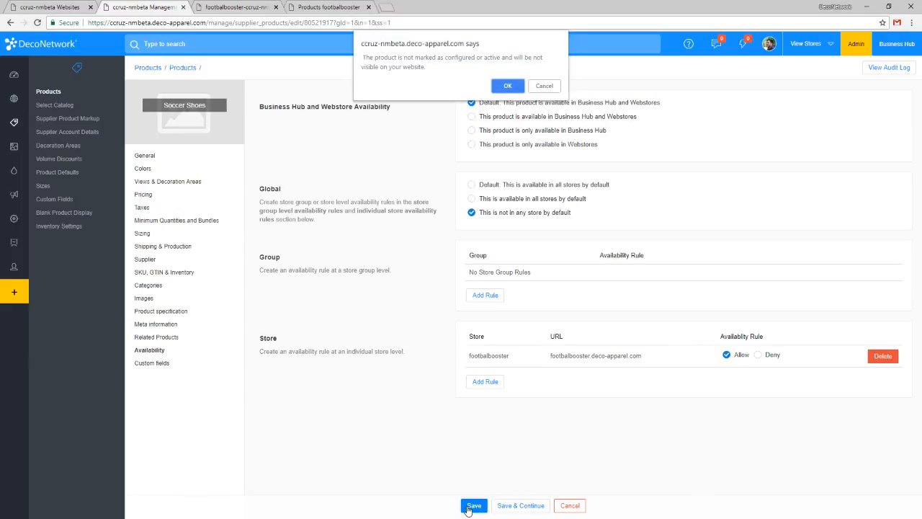
click(543, 87)
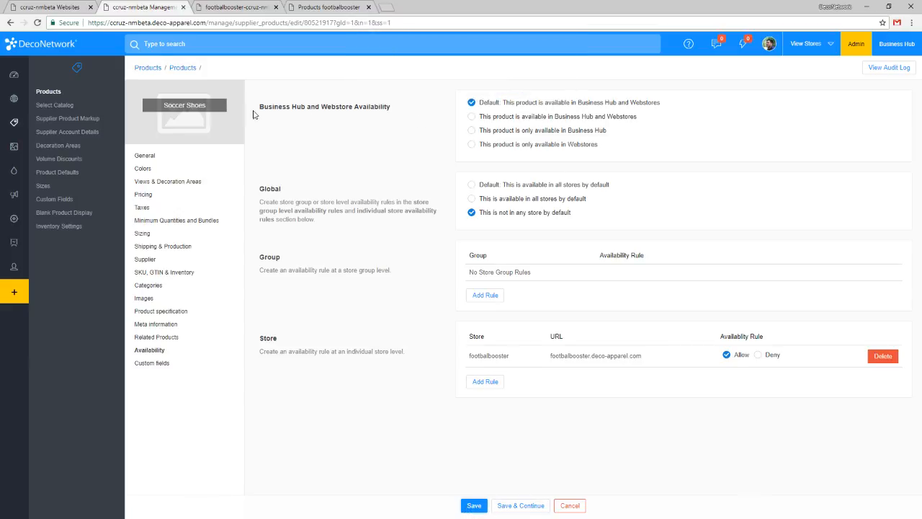
click(163, 154)
click(490, 113)
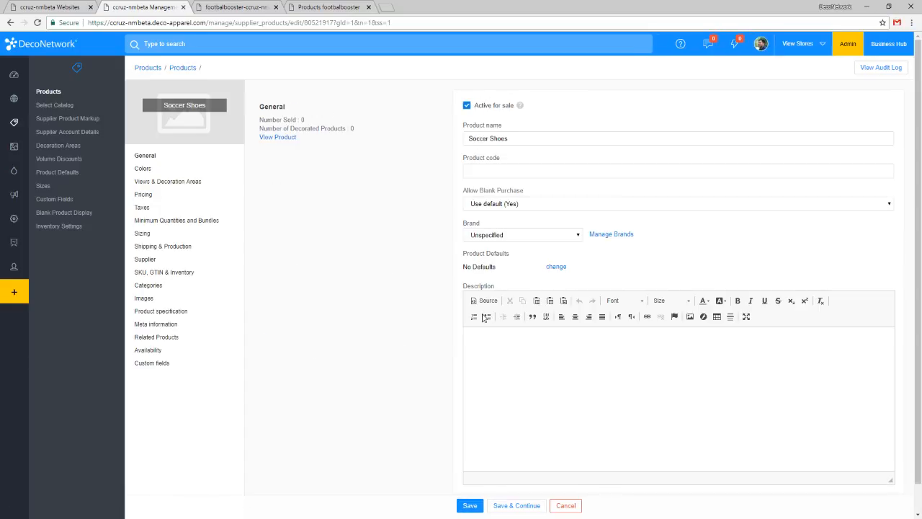
click(470, 505)
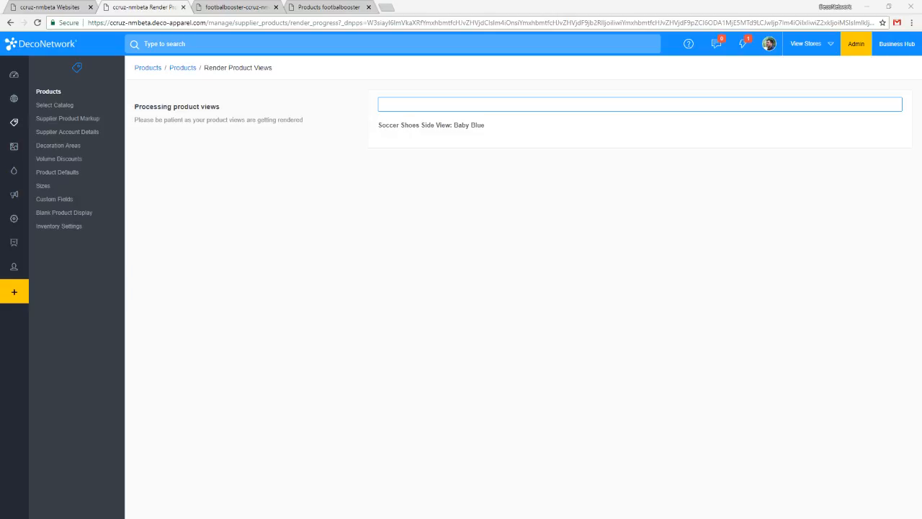
Find Soccer Shoes on the last page of the product list and check its blank and decorated prices.
click(391, 144)
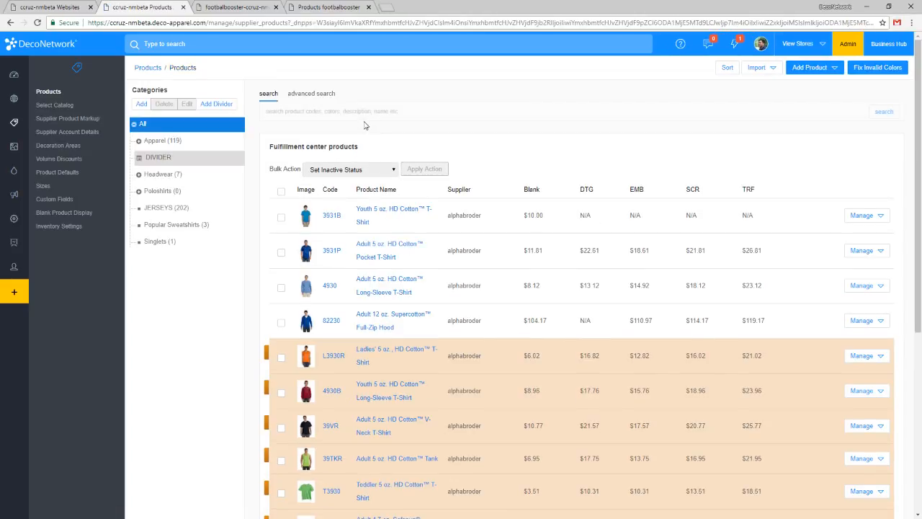
scroll(450, 214, down, 5)
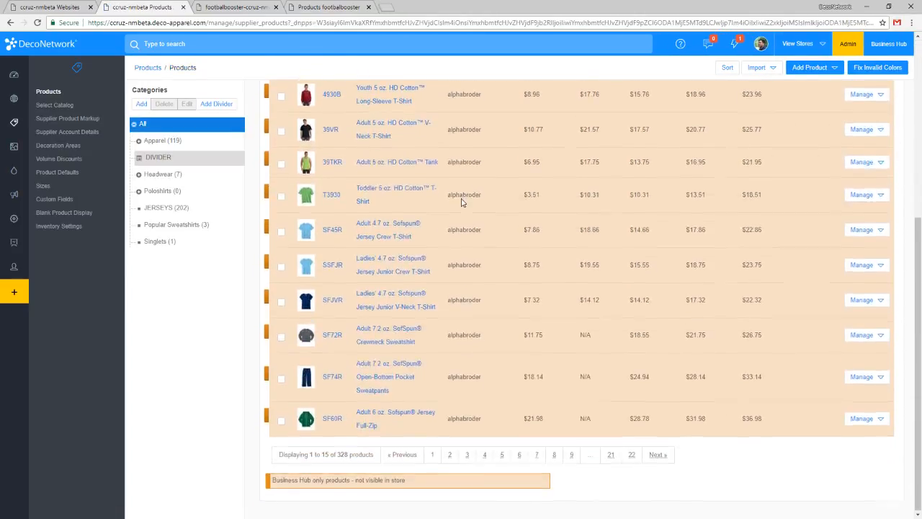
click(632, 454)
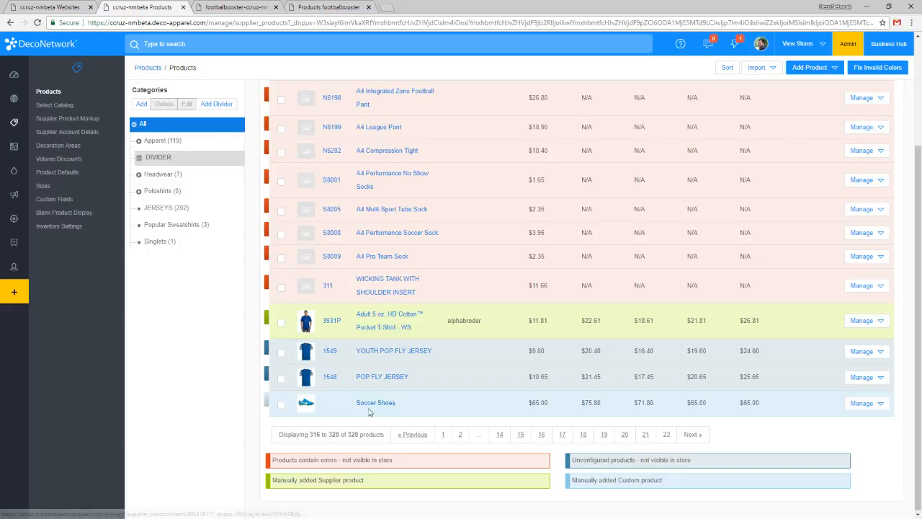
double_click(542, 402)
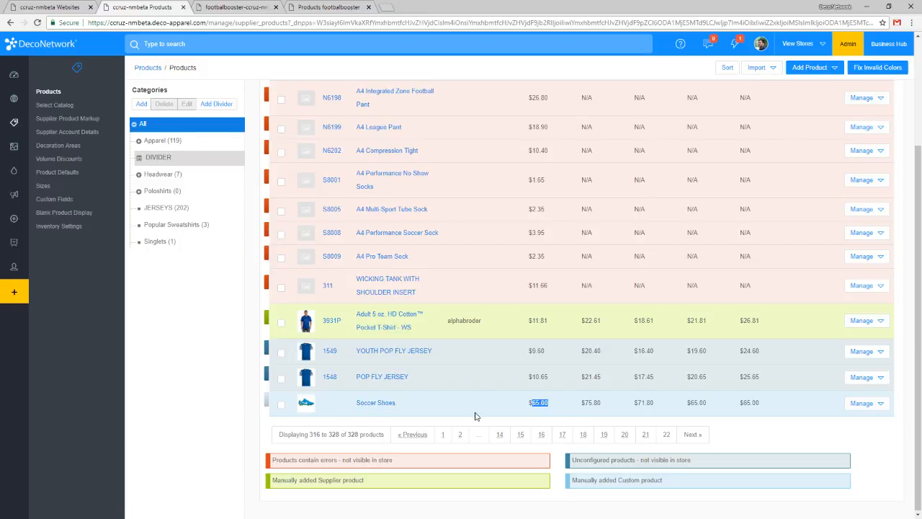
click(446, 417)
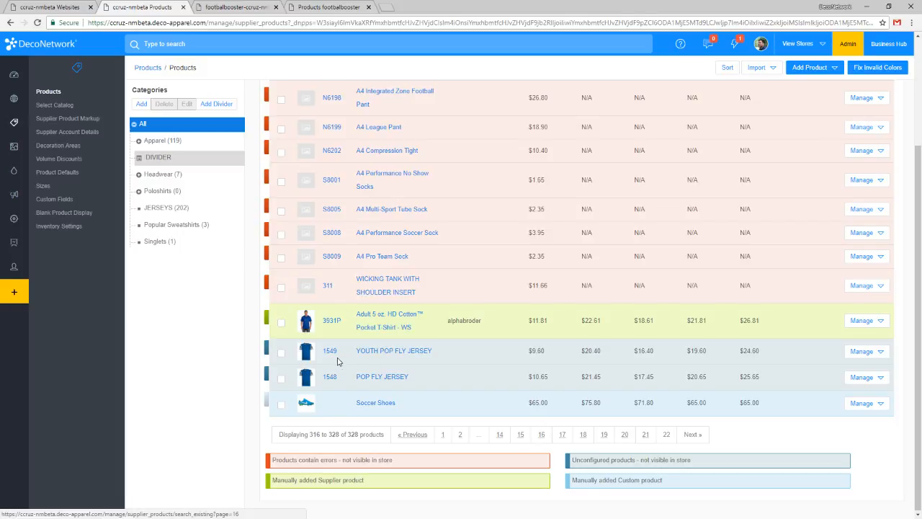
scroll(339, 366, up, 2)
scroll(339, 365, down, 2)
scroll(340, 365, up, 1)
scroll(340, 365, up, 3)
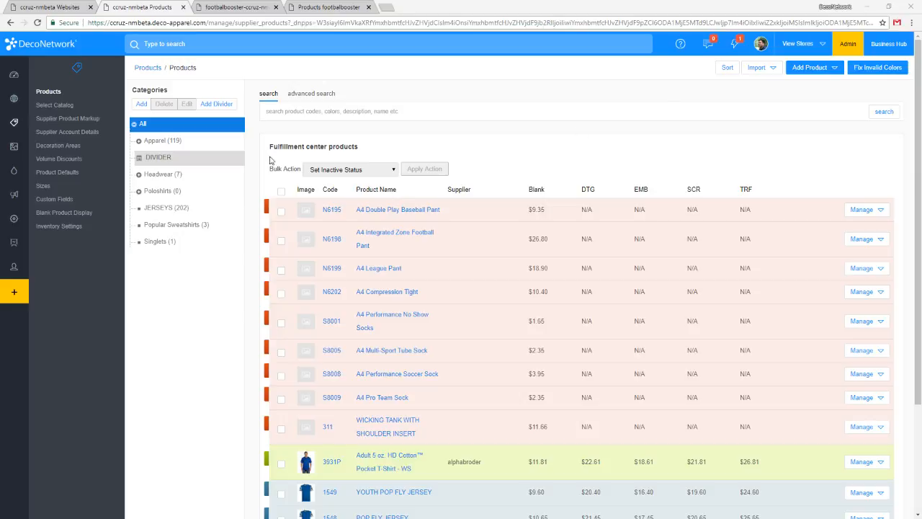
Start creating decorated products in the footbalbooster store and select Soccer Shoes as the product.
click(224, 6)
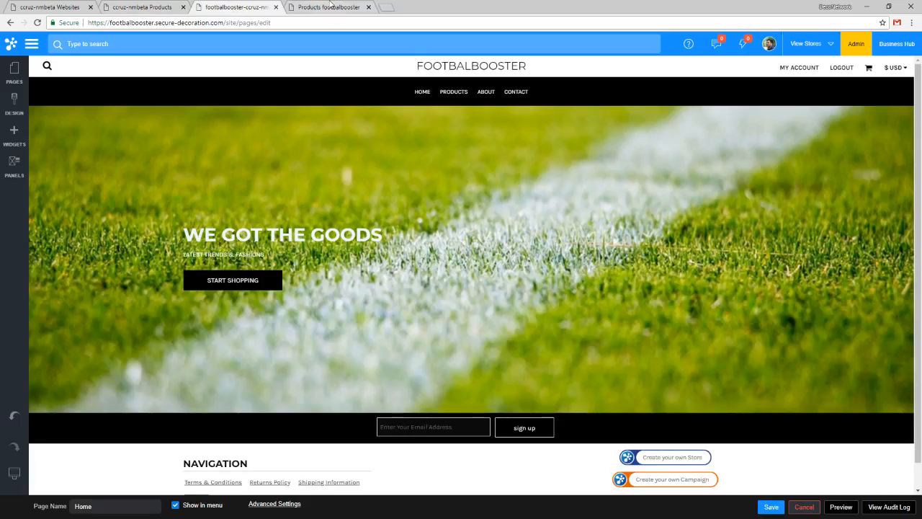
click(325, 7)
click(68, 7)
click(225, 7)
click(67, 238)
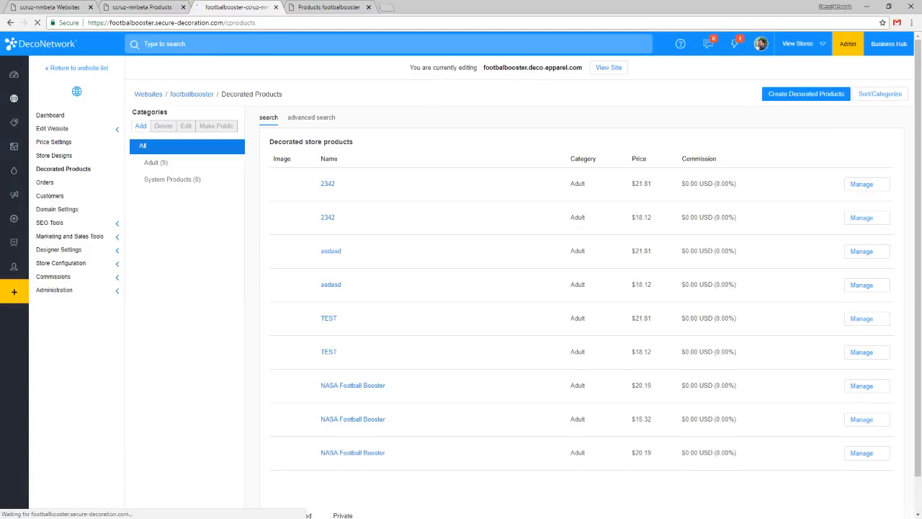
scroll(377, 237, down, 1)
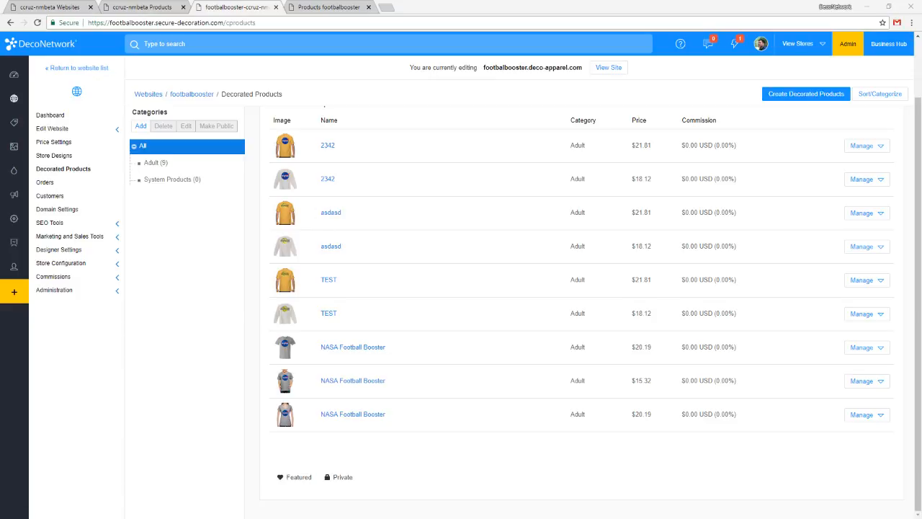
click(781, 95)
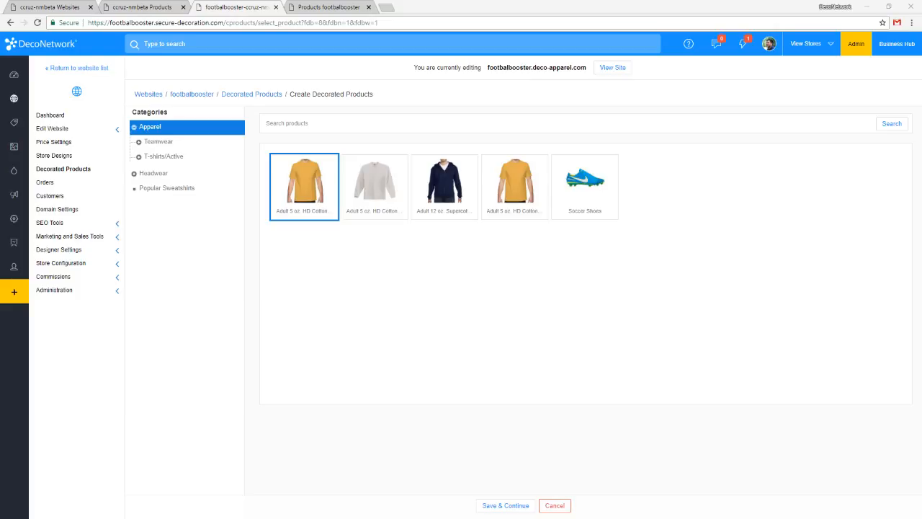
click(591, 200)
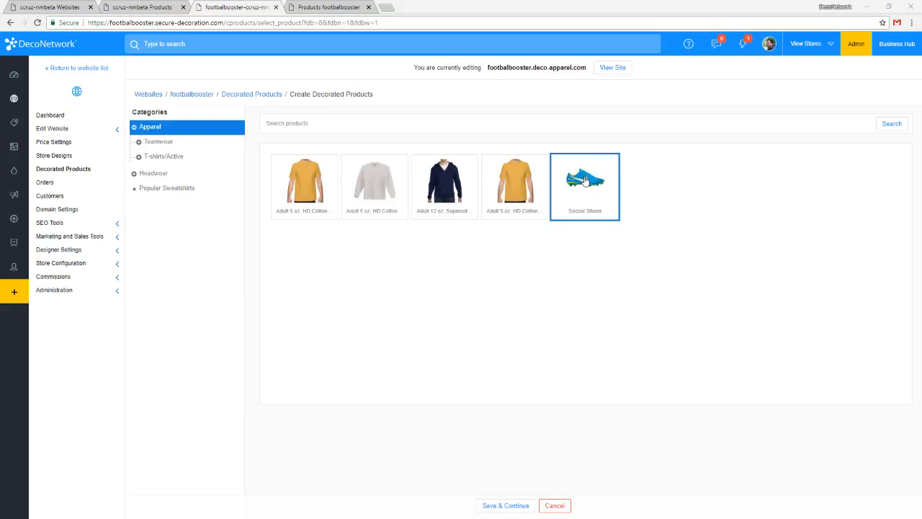
Open the Soccer Shoes product again and delete the Mouse Mat decoration area from its Side View.
click(154, 7)
scroll(439, 249, down, 2)
click(374, 403)
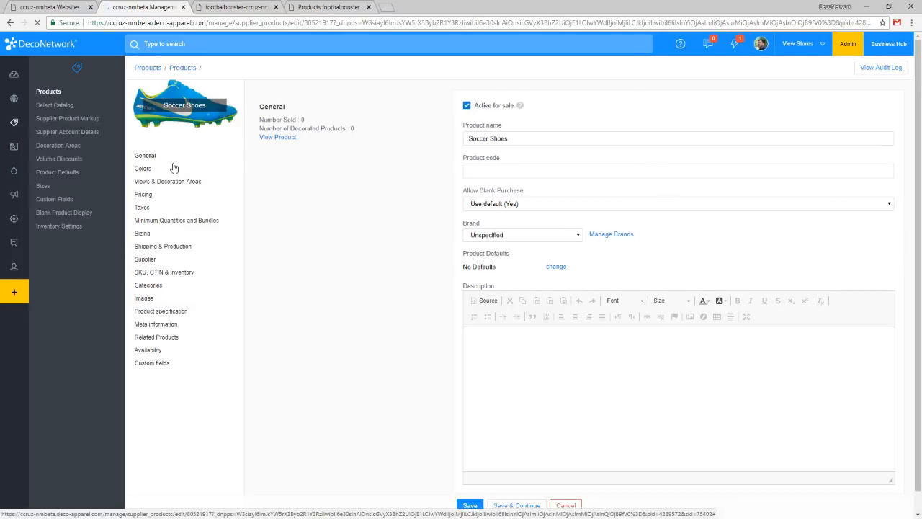
click(159, 182)
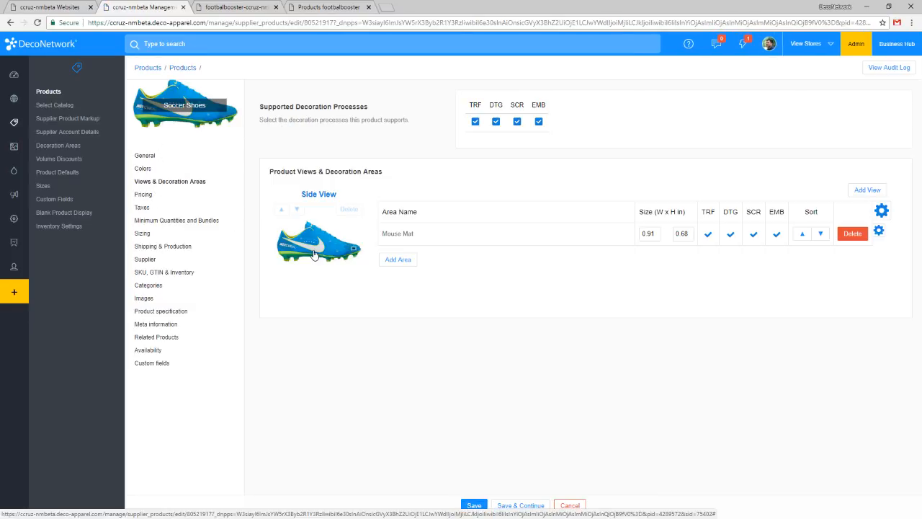
click(854, 234)
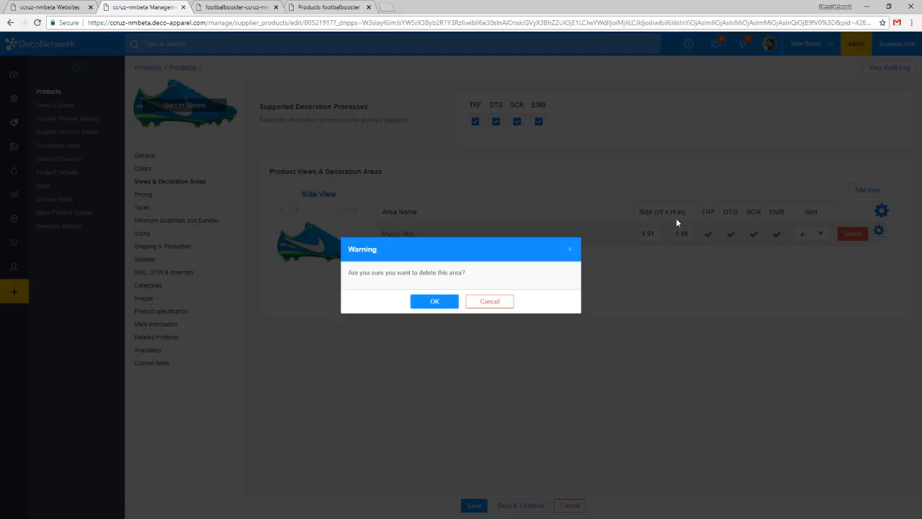
click(456, 303)
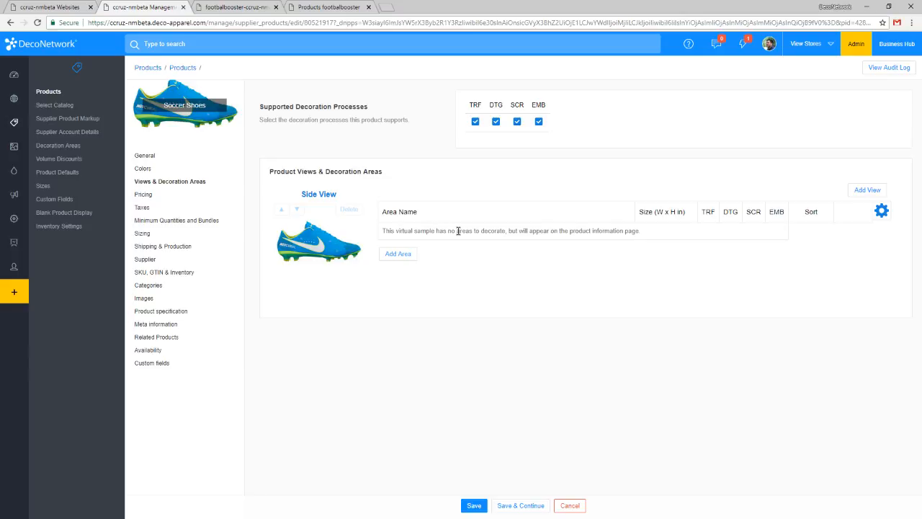
Reload the product to discard the decoration area deletion, and return to the store's decorated product creation.
click(268, 7)
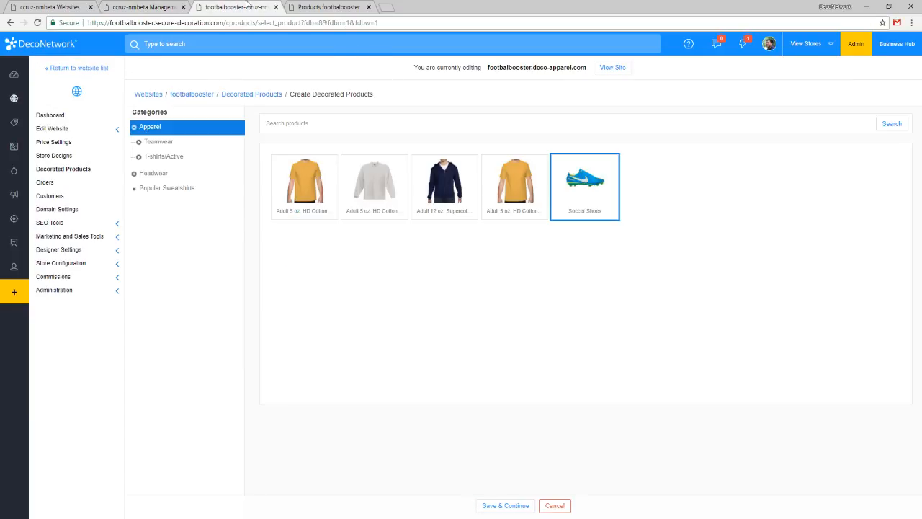
click(143, 6)
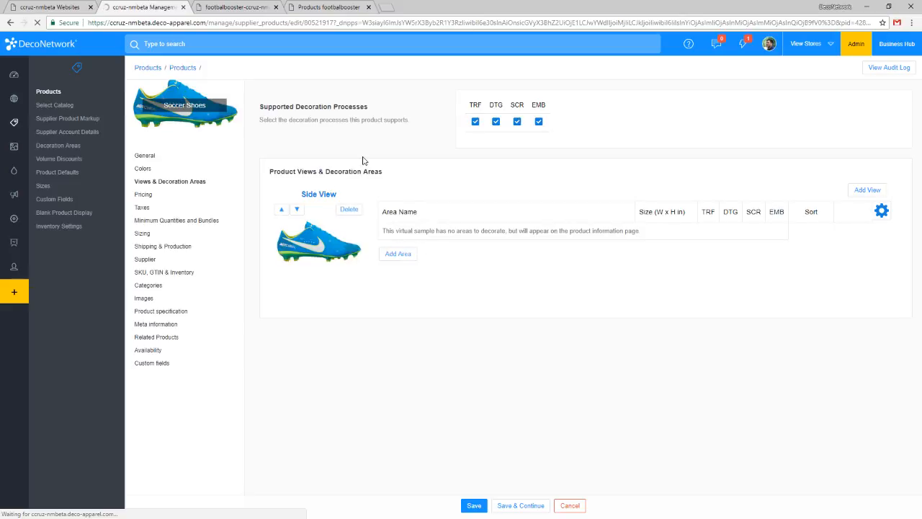
click(157, 182)
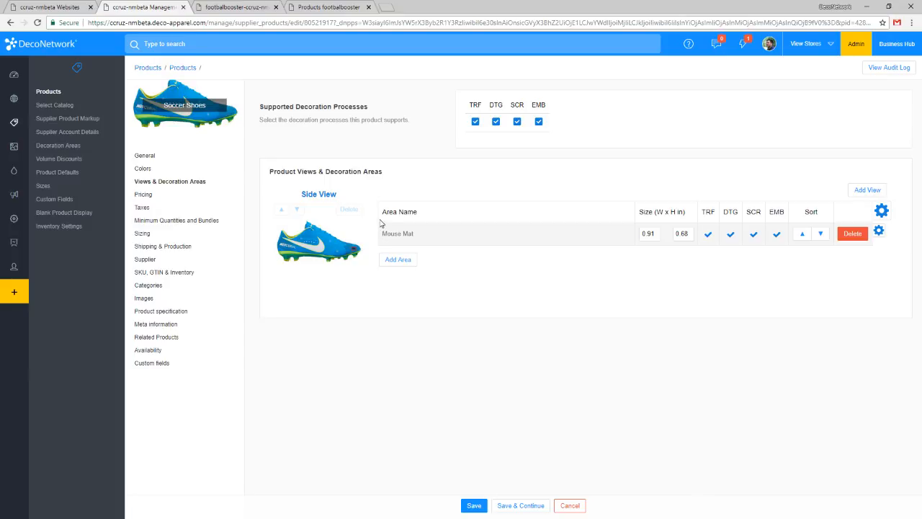
click(227, 8)
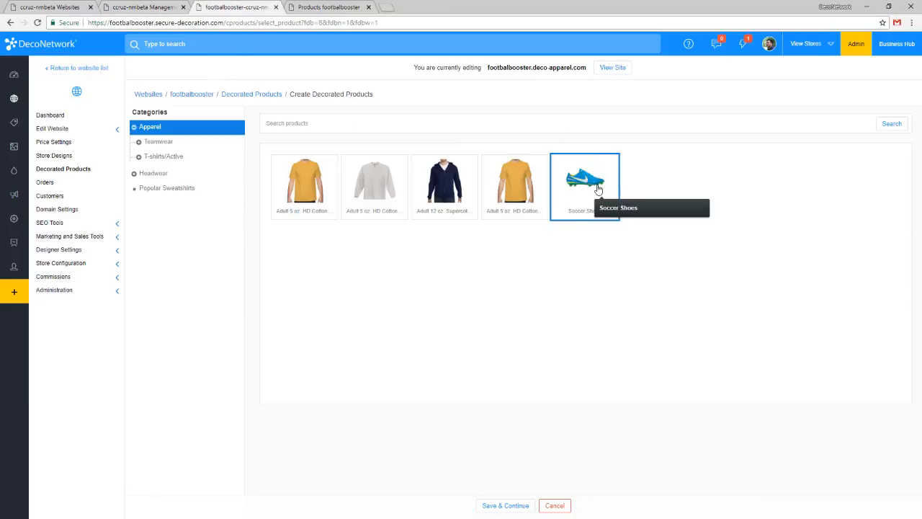
Try to continue creating the decorated product with Soccer Shoes, returning to the product selection page to retry.
click(514, 504)
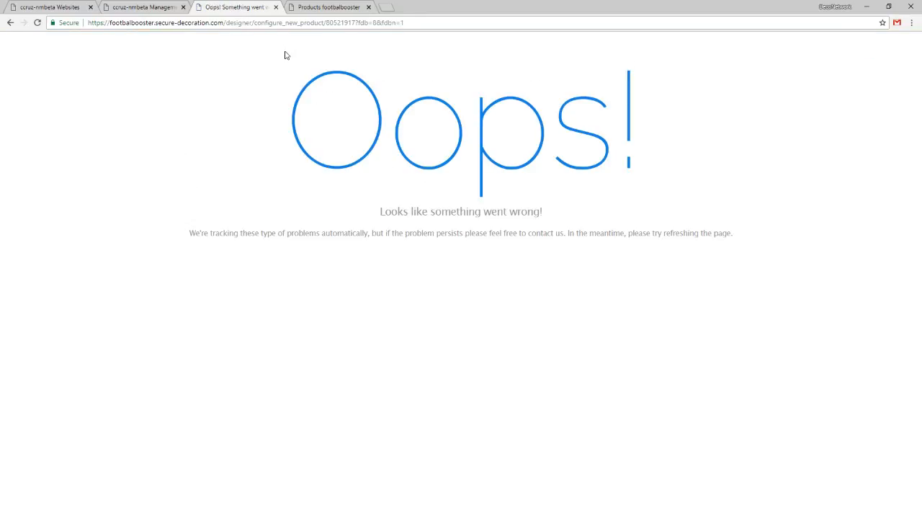
click(144, 7)
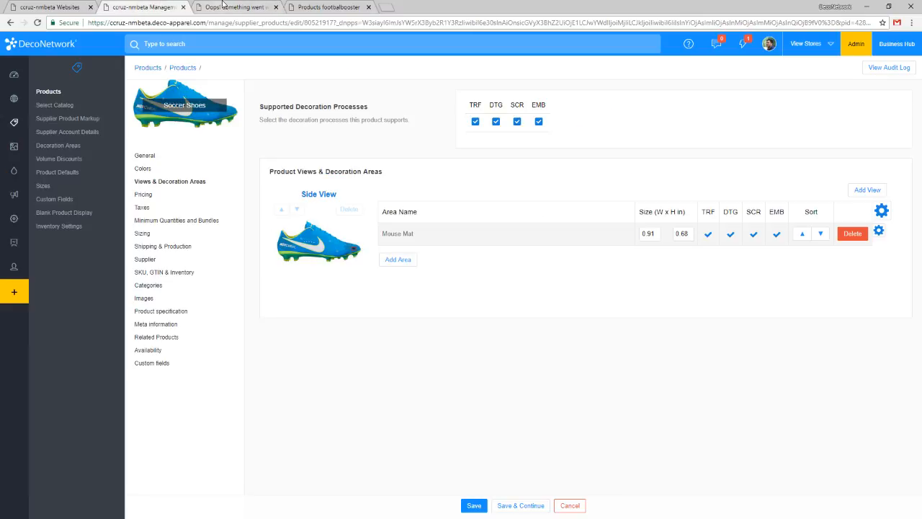
click(224, 7)
click(7, 24)
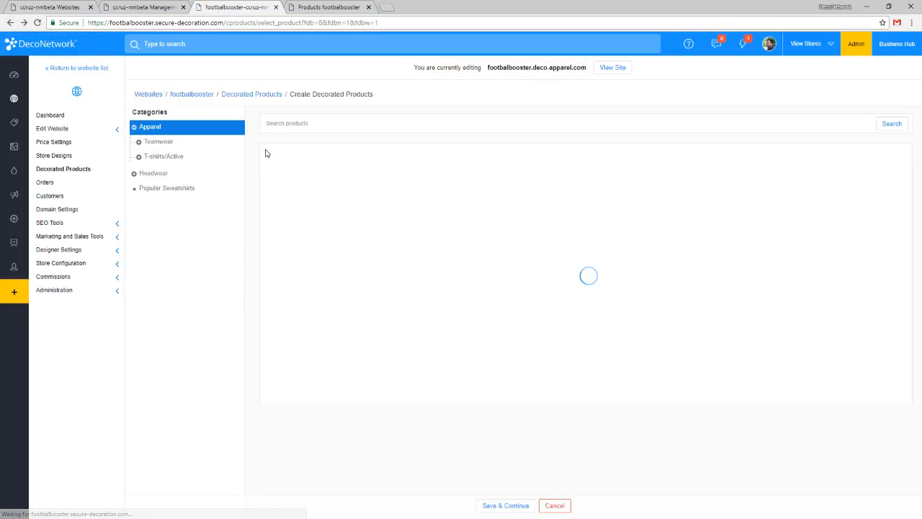
click(608, 195)
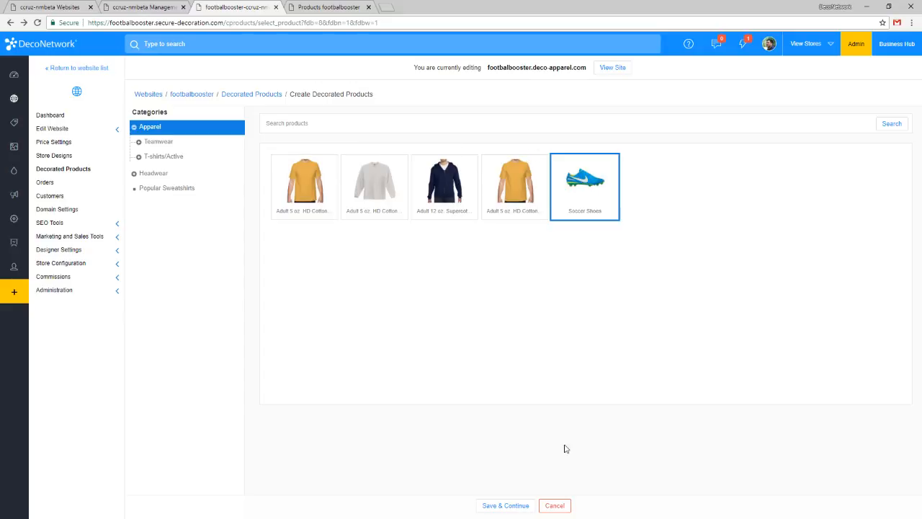
click(518, 506)
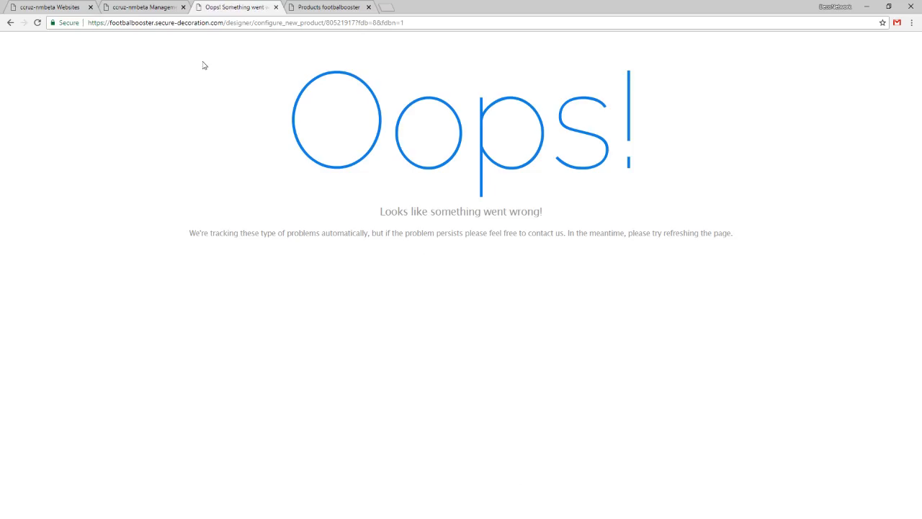
click(9, 24)
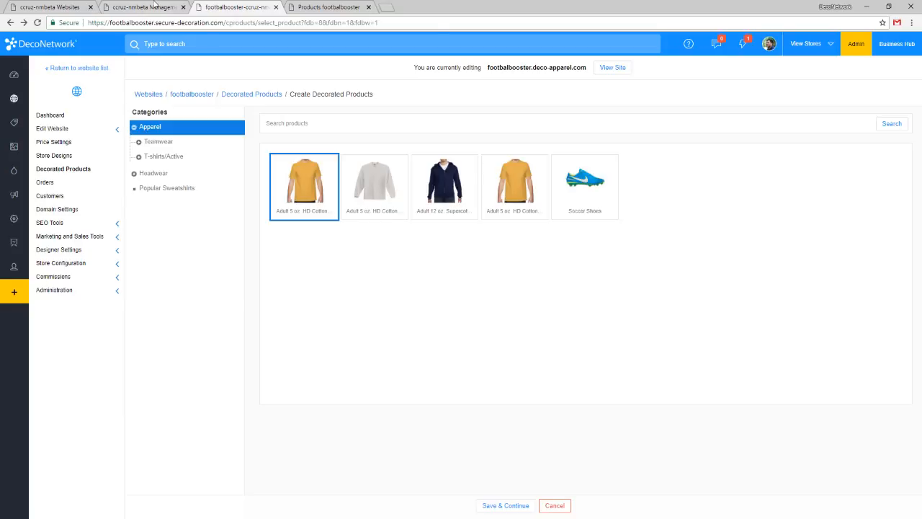
Reload the Soccer Shoes product details and set the product code to SC100.
click(152, 7)
key(F5)
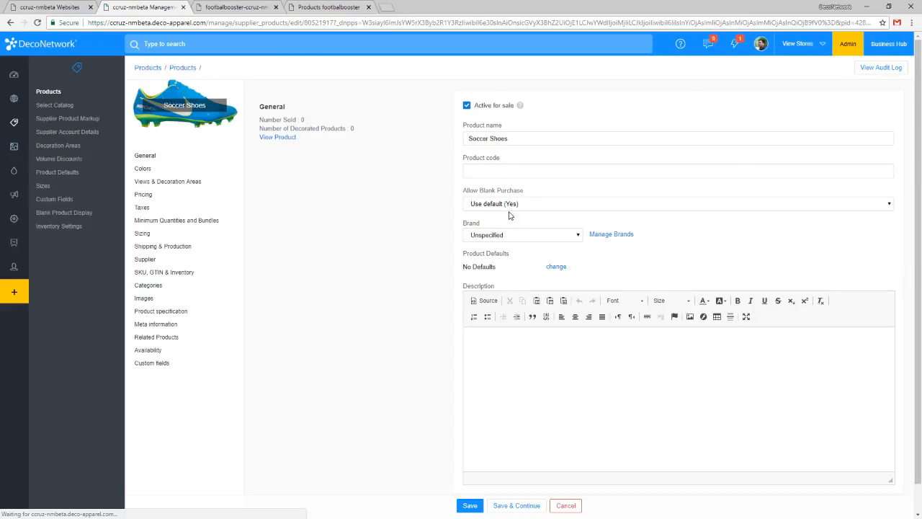
click(503, 167)
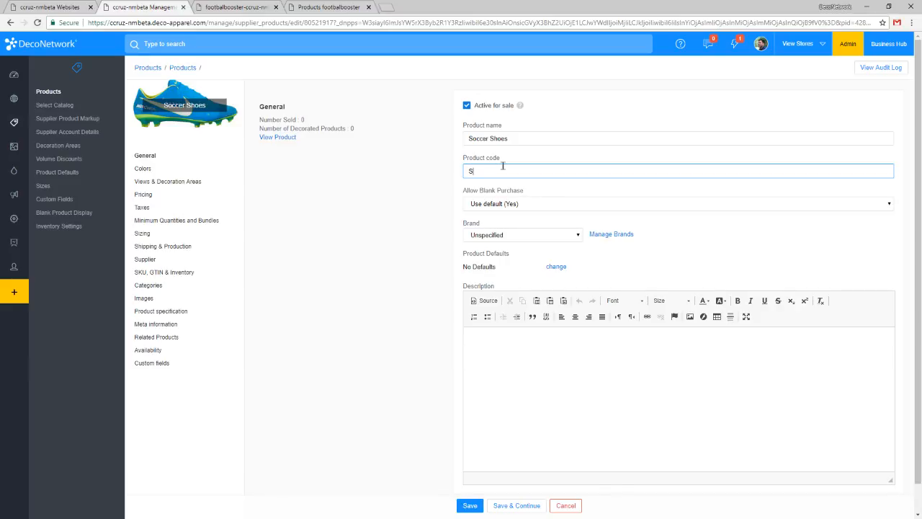
Review the product's colors, decoration areas, pricing, taxes, minimum quantities, sizing and store availability, and save the product.
click(172, 182)
click(167, 172)
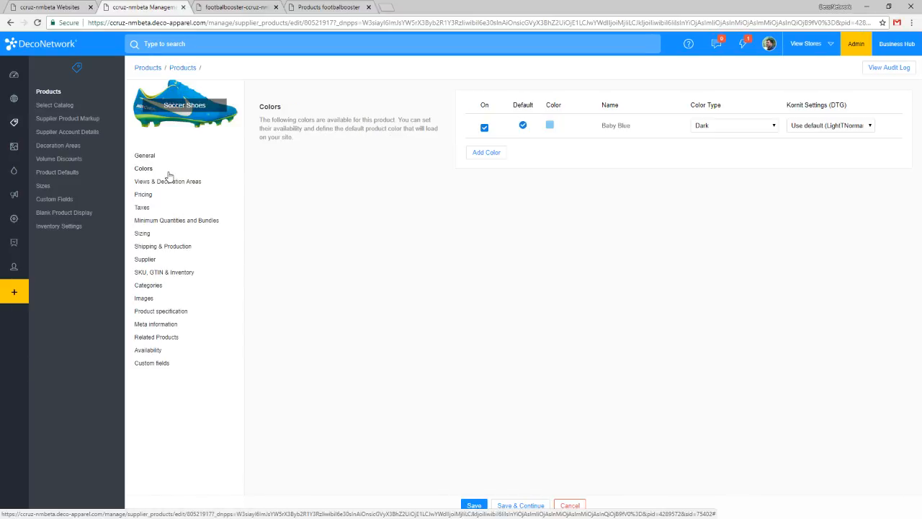
click(173, 183)
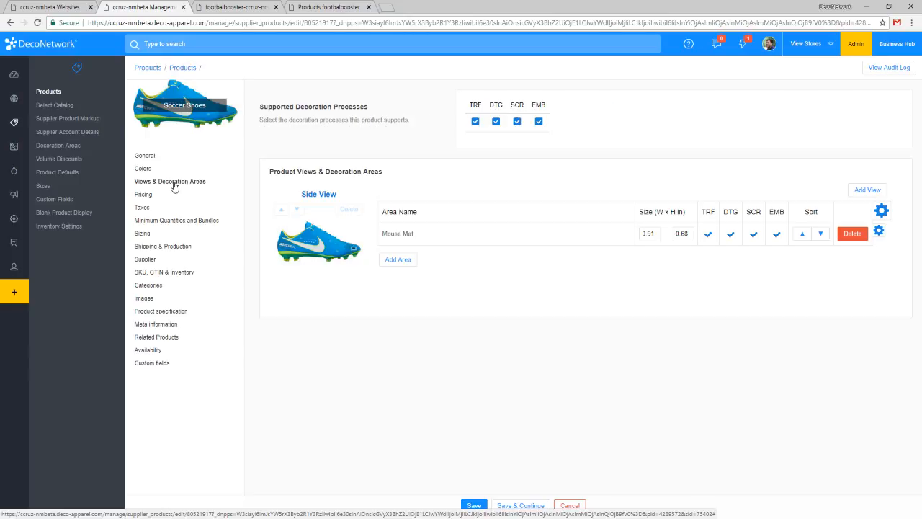
click(157, 201)
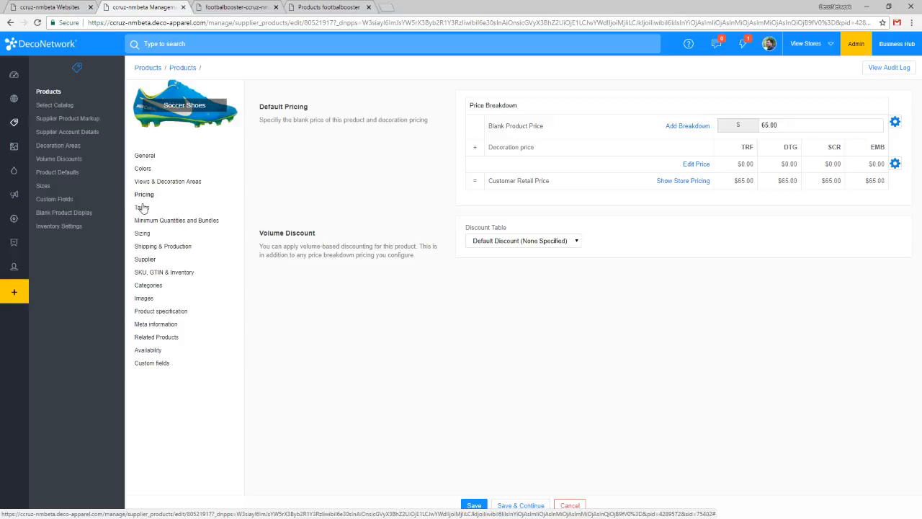
click(144, 208)
click(160, 221)
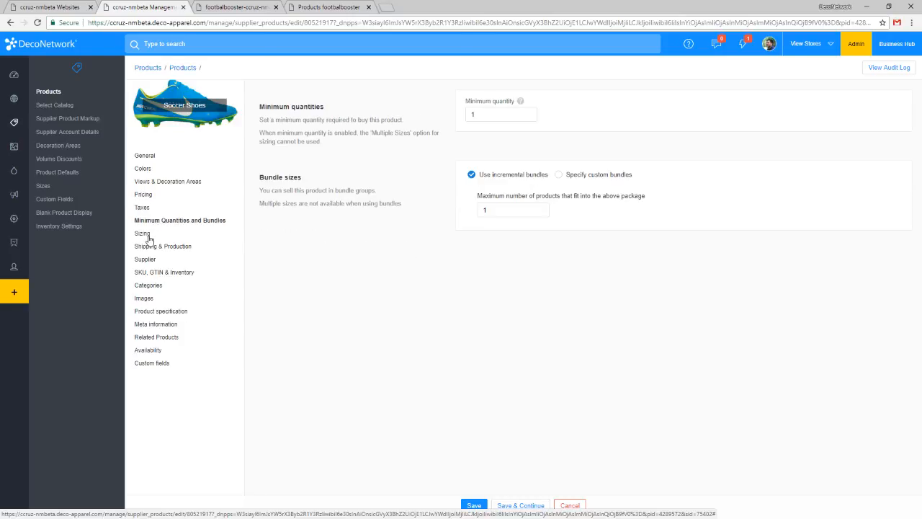
click(143, 235)
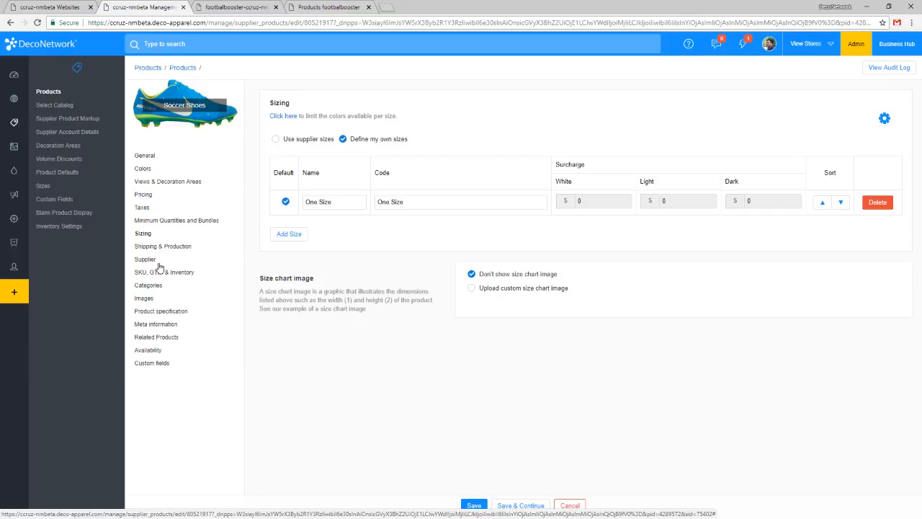
click(153, 351)
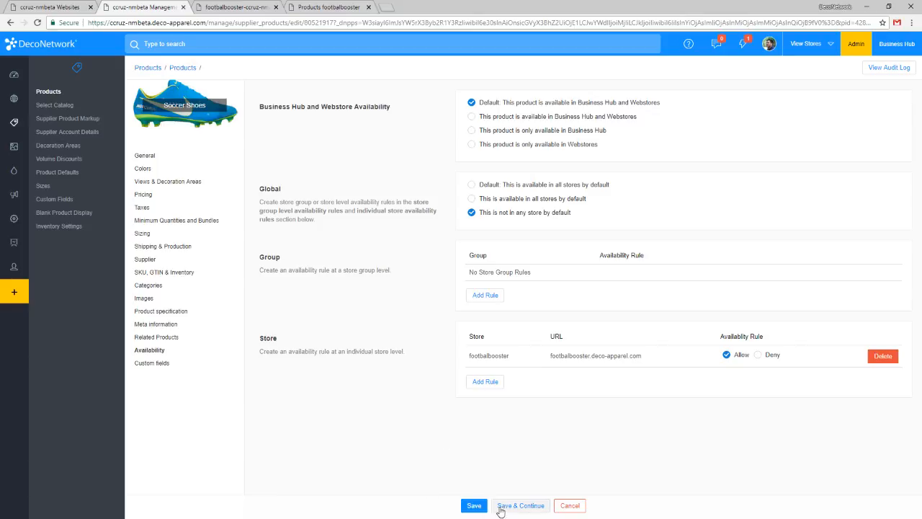
click(473, 506)
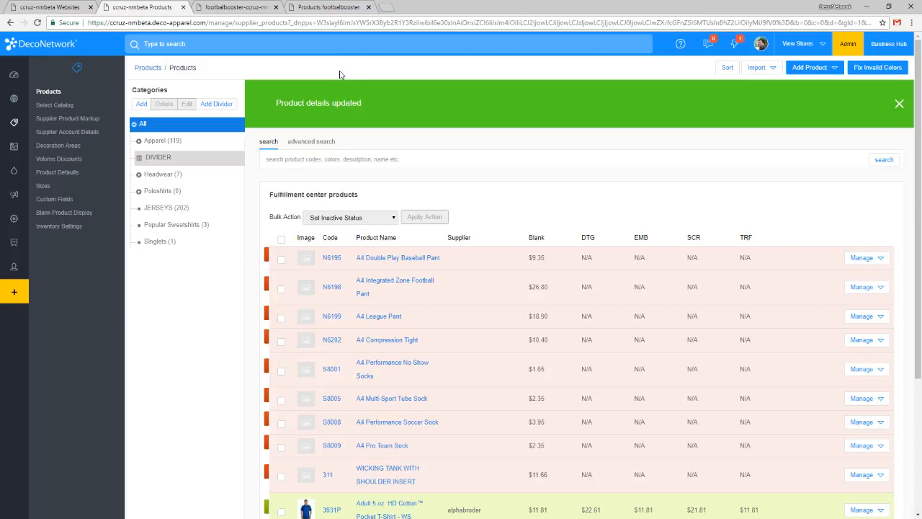
Restart decorated product creation from the store's reloaded Decorated Products list and try to continue with Soccer Shoes.
click(242, 6)
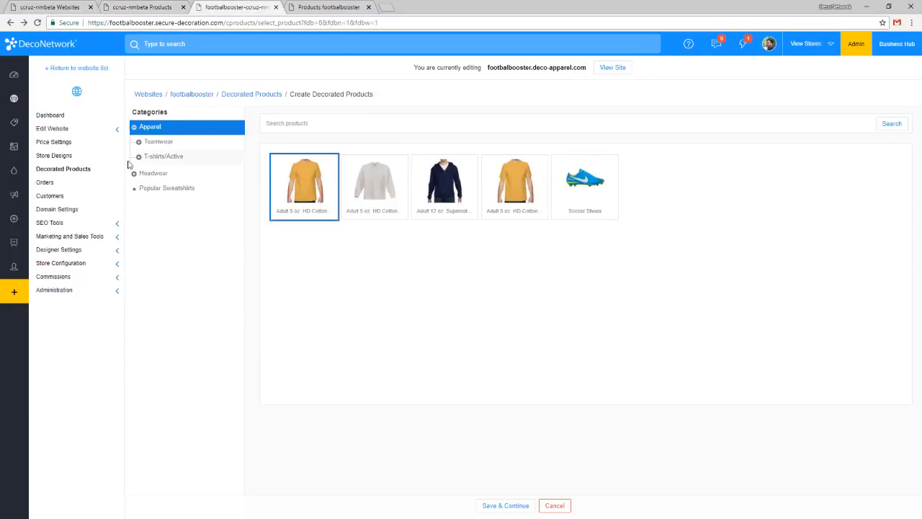
click(72, 171)
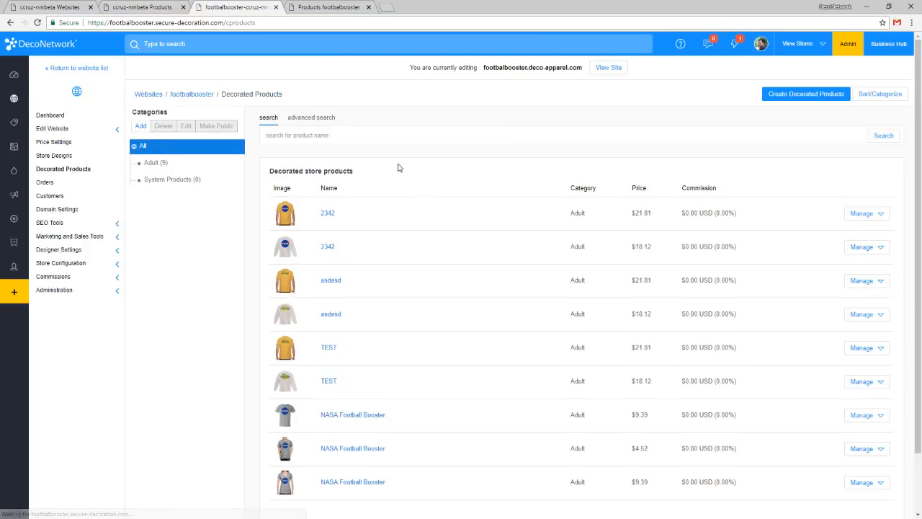
click(36, 22)
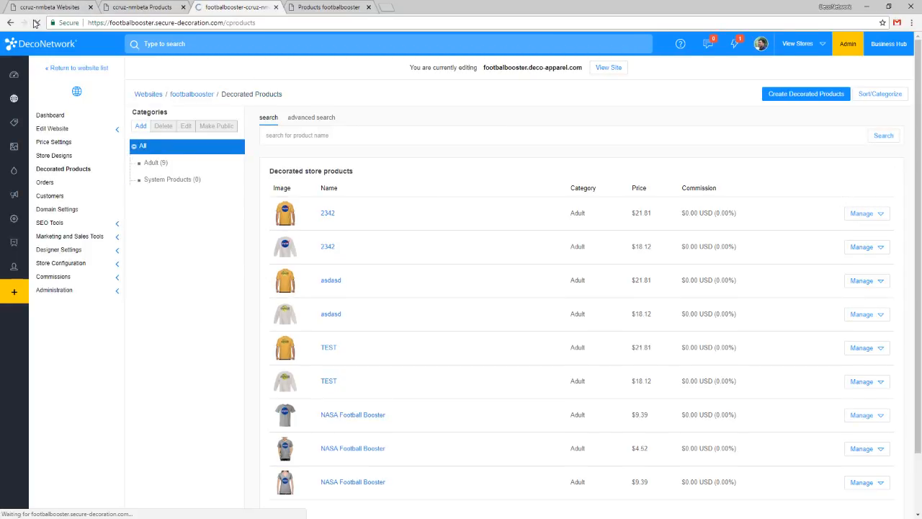
click(803, 99)
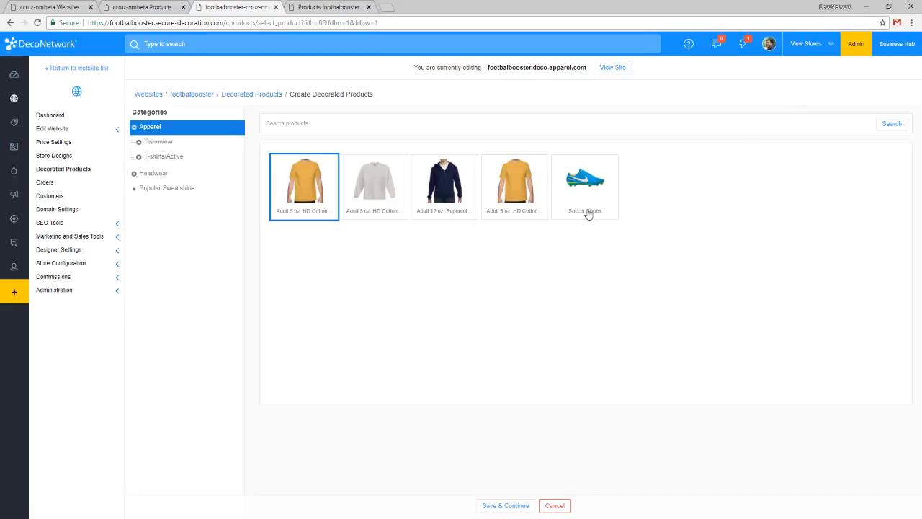
click(588, 211)
click(505, 509)
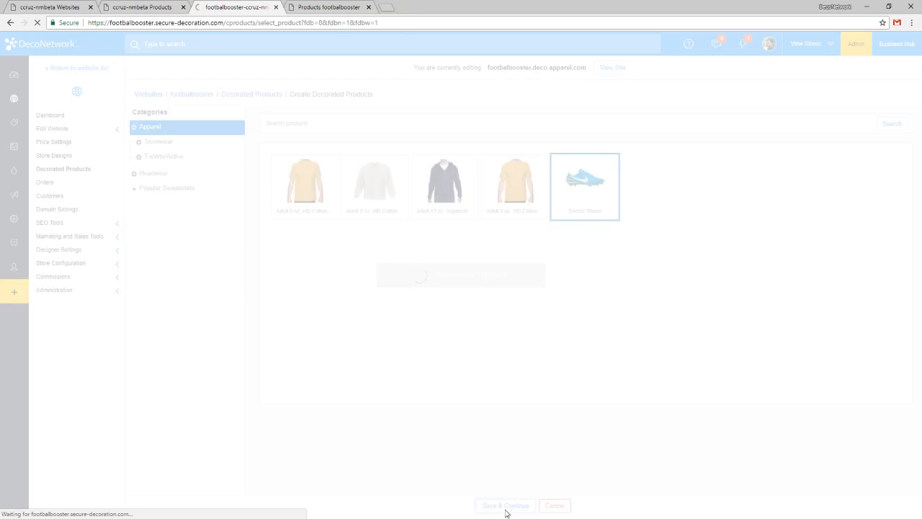
click(10, 23)
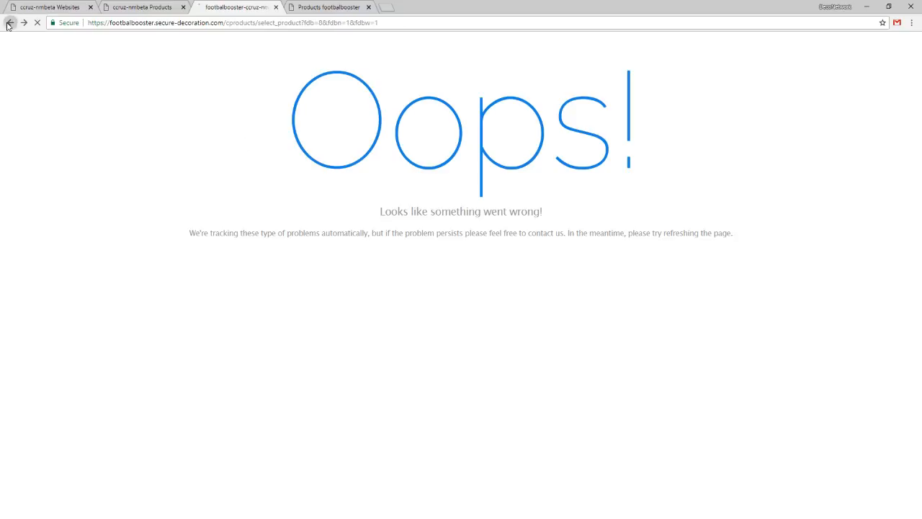
Try to continue with the preselected Adult 5 oz. HD Cotton shirt instead, and return to the product selection page.
right_click(583, 350)
click(497, 324)
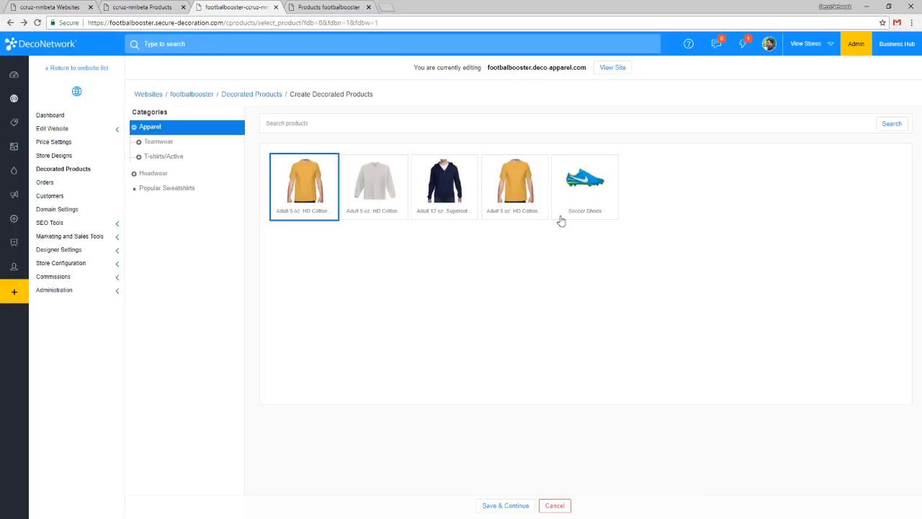
click(518, 507)
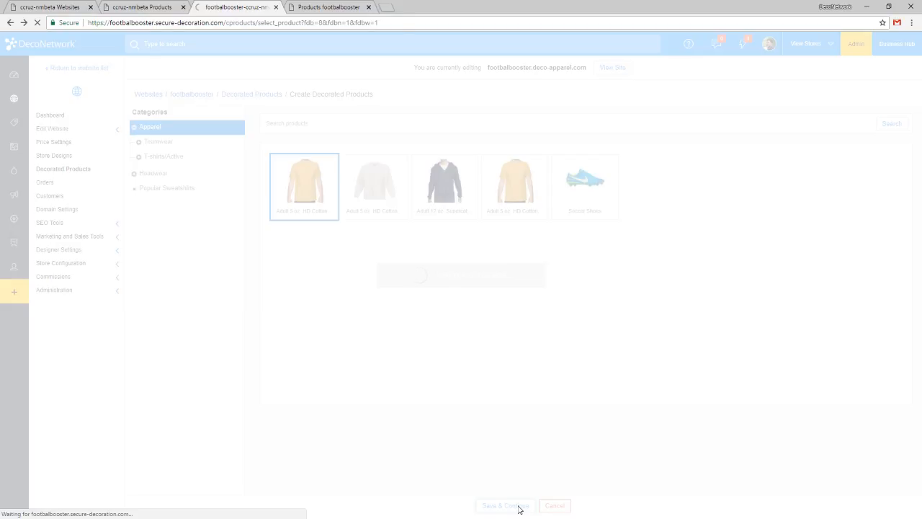
click(9, 23)
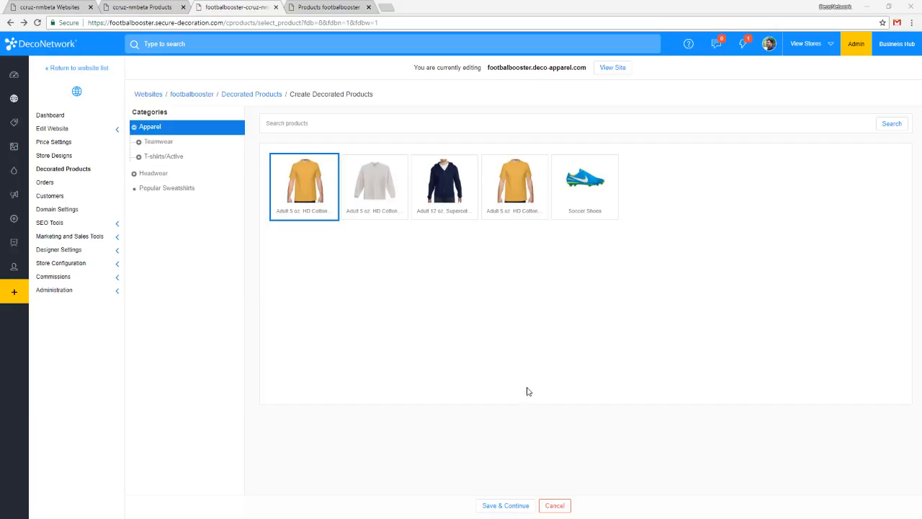
Inspect the footer element of the product selection page with the browser's element inspector.
click(461, 184)
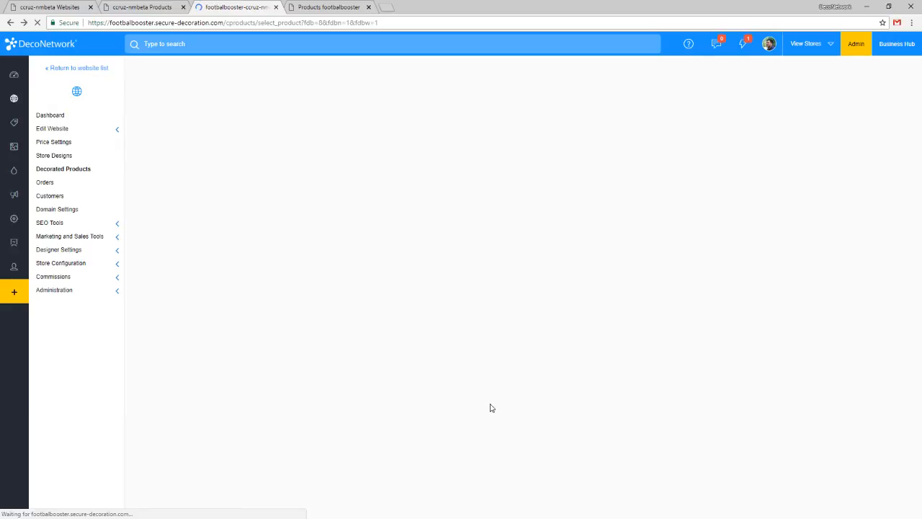
right_click(515, 355)
click(556, 487)
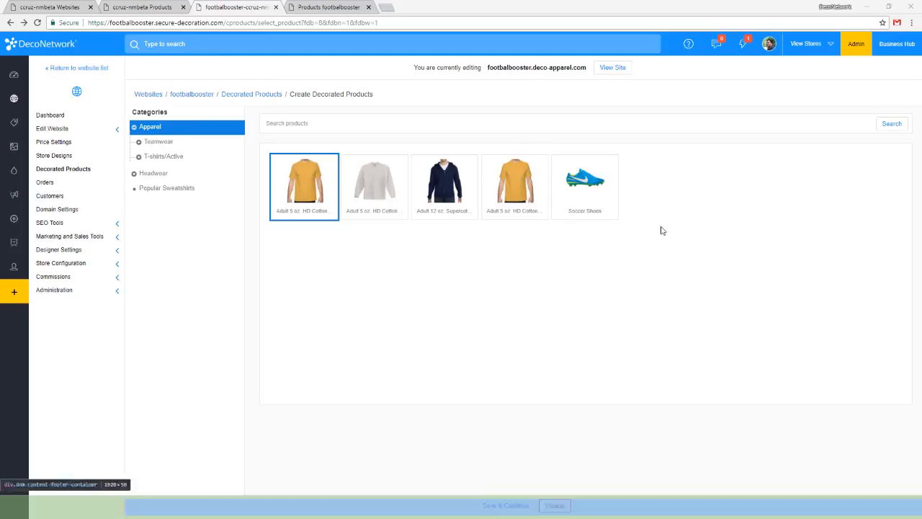
click(658, 241)
Reload the product selection, continue with Soccer Shoes, and save its Side View design without adding any decoration.
key(F5)
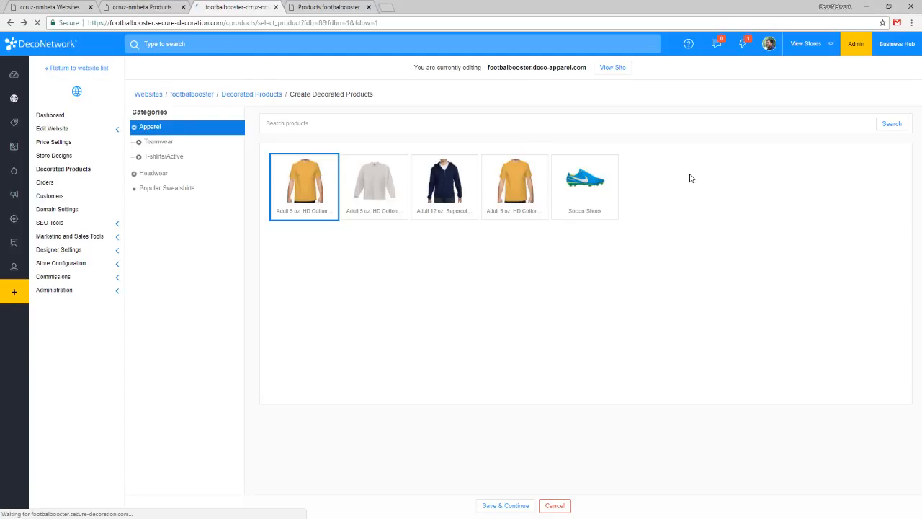
click(592, 216)
click(506, 506)
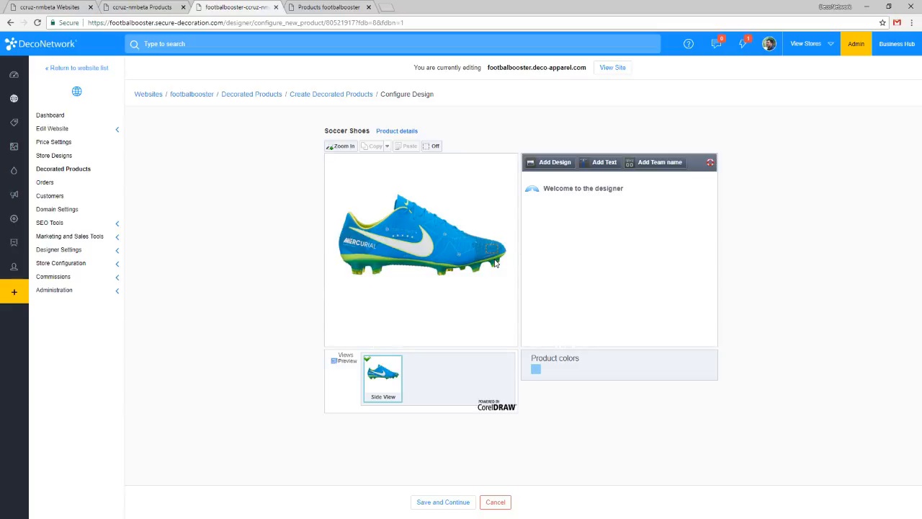
click(447, 505)
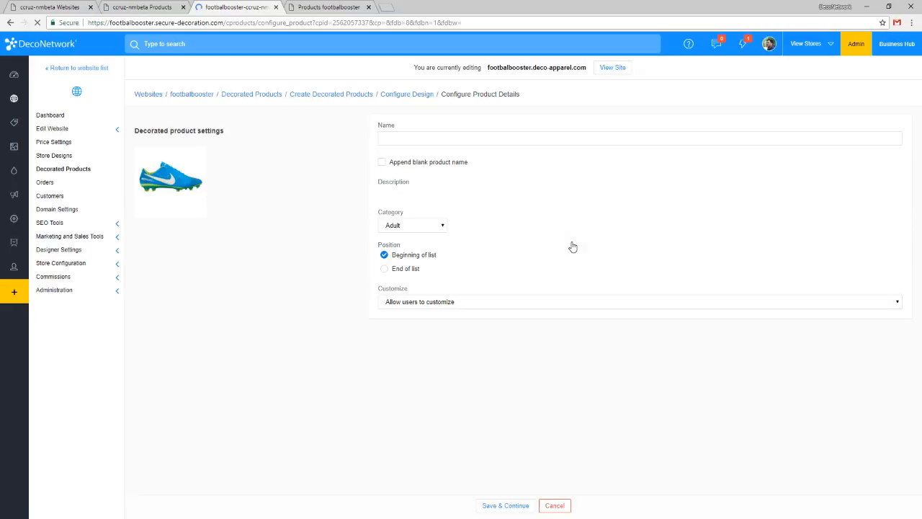
Name the decorated product Soccer Shoes.
click(482, 141)
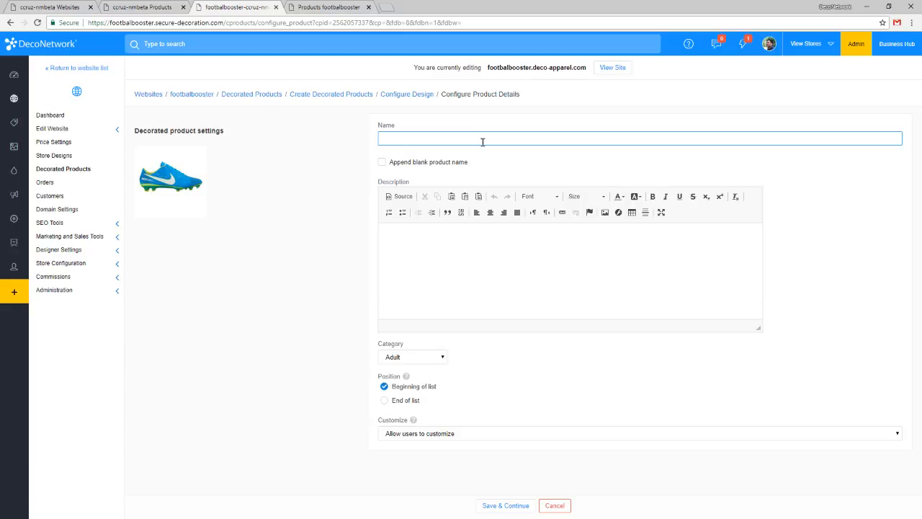
text(Soccer Shoes)
key(Tab)
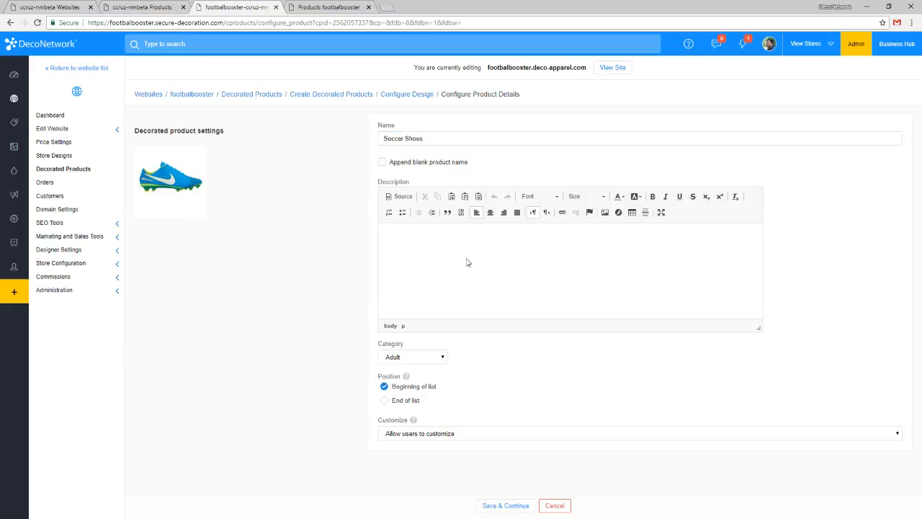
Keep the Soccer Shoes decorated product in the Adult category and set Customize to Don't allow users to customize.
click(426, 358)
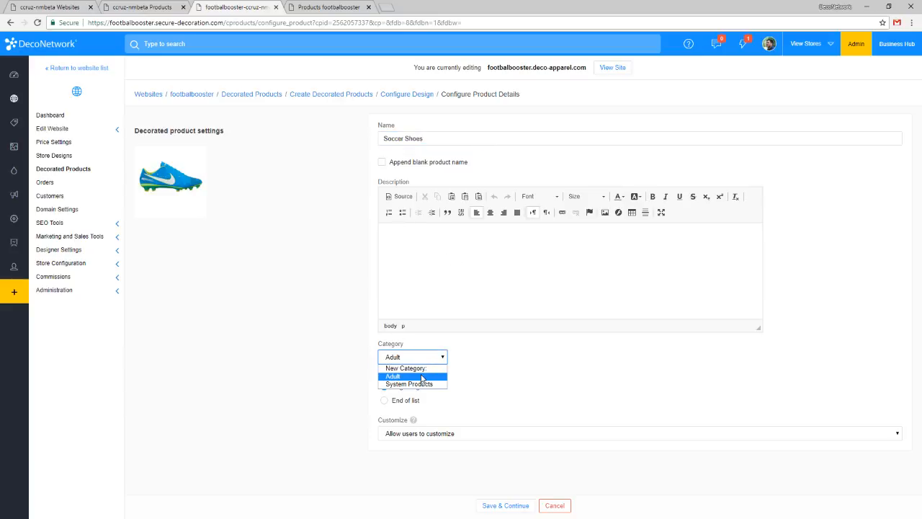
click(423, 376)
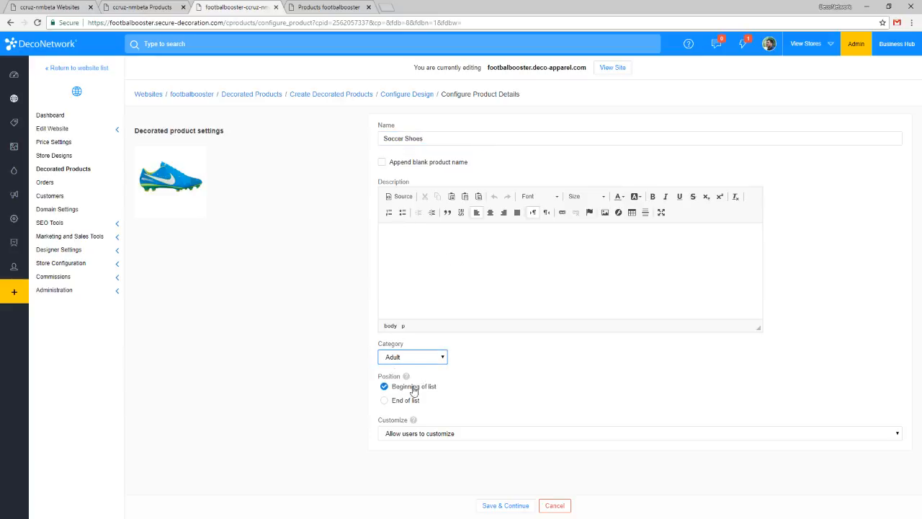
click(417, 434)
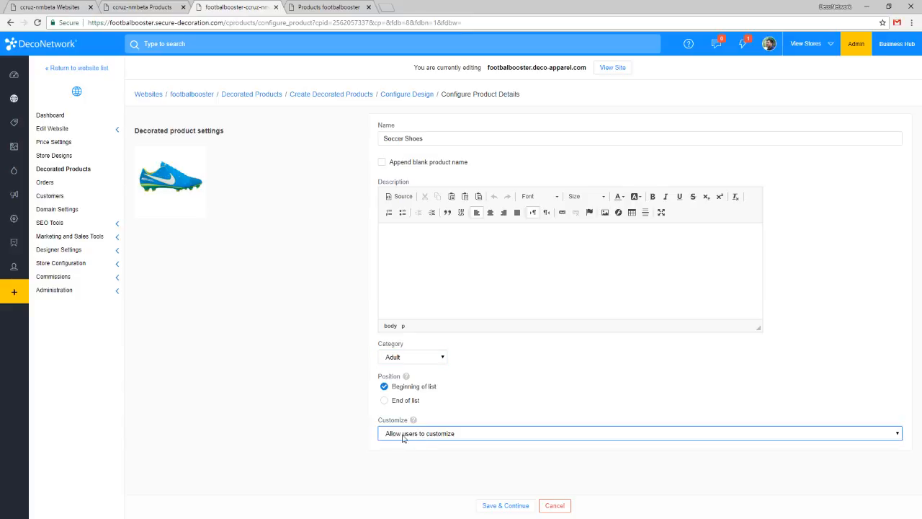
click(400, 435)
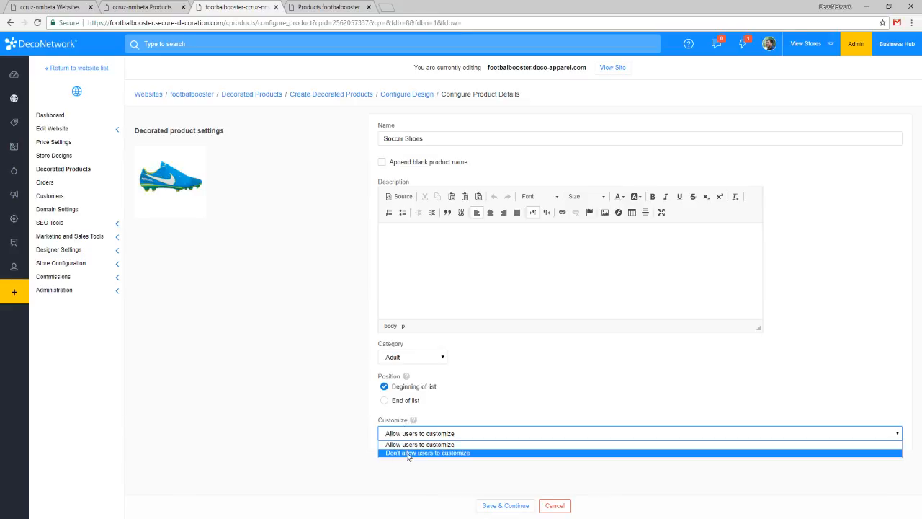
click(408, 452)
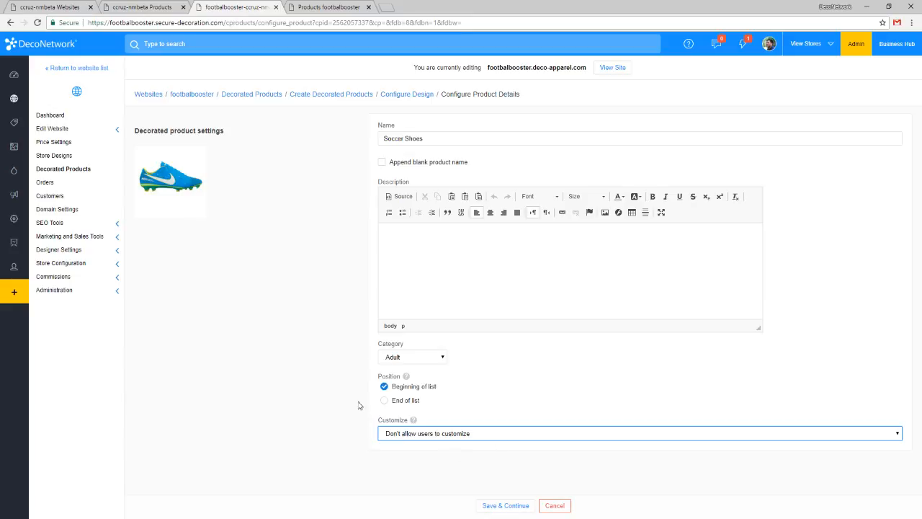
Save the product details and batch settings, and accept the default pricing to finish creating the decorated product.
click(519, 505)
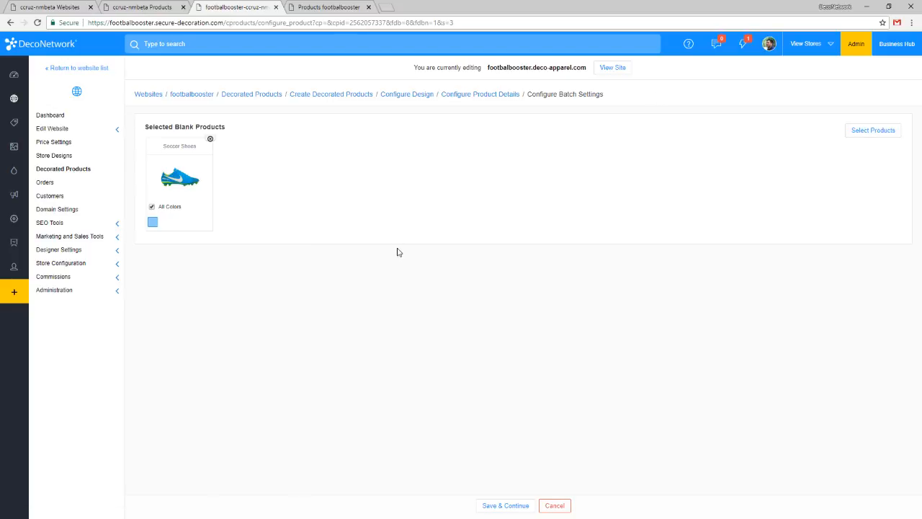
click(507, 508)
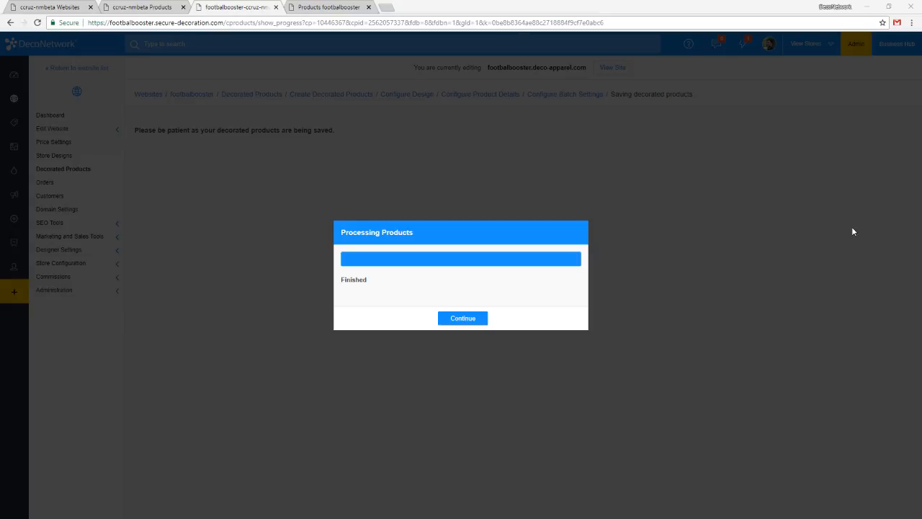
click(481, 317)
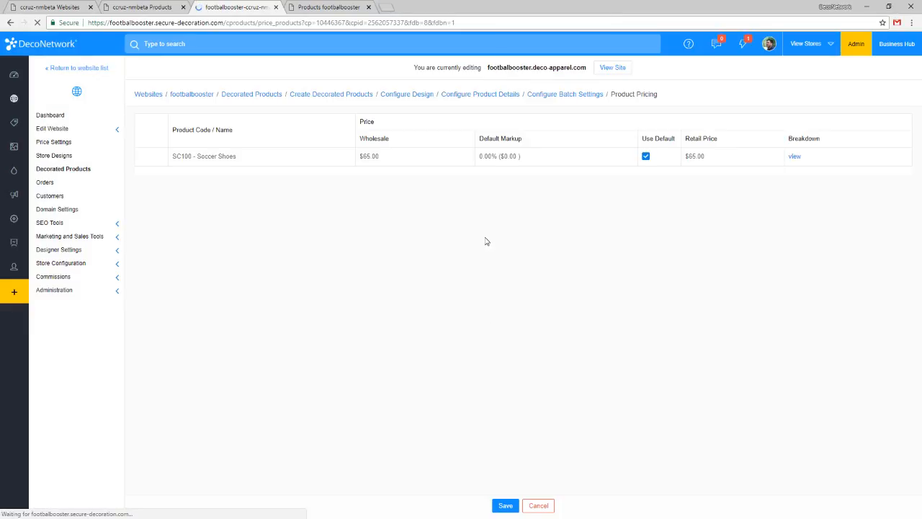
click(506, 507)
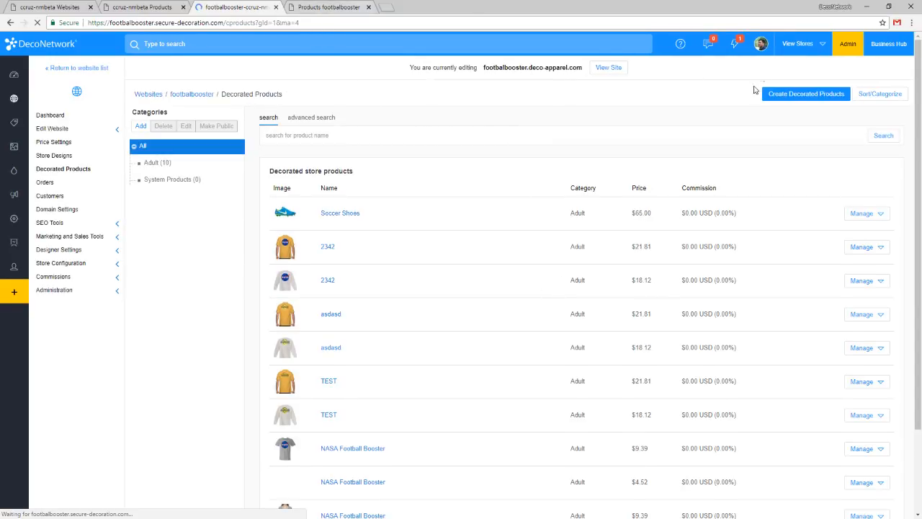
Reload the footbalbooster store's product list, open the Soccer Shoes product page separately, and check its size options.
click(319, 7)
key(F5)
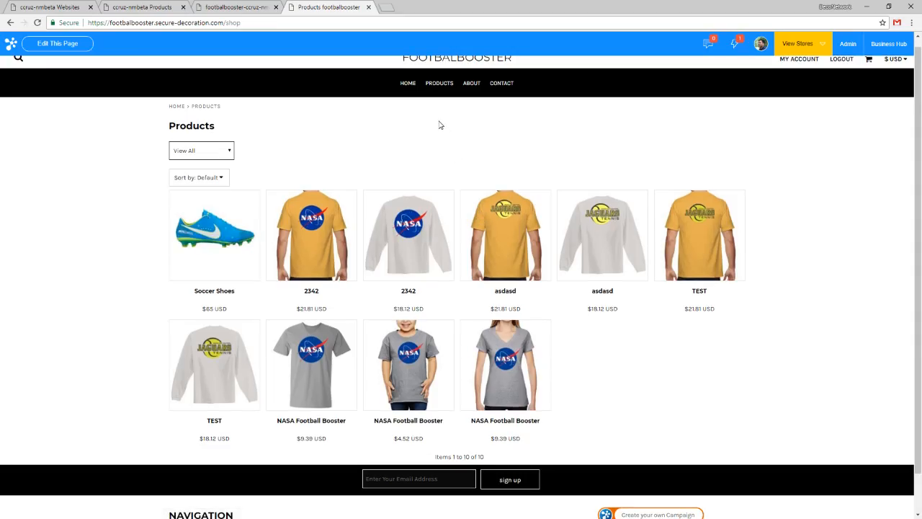
middle_click(229, 250)
click(417, 8)
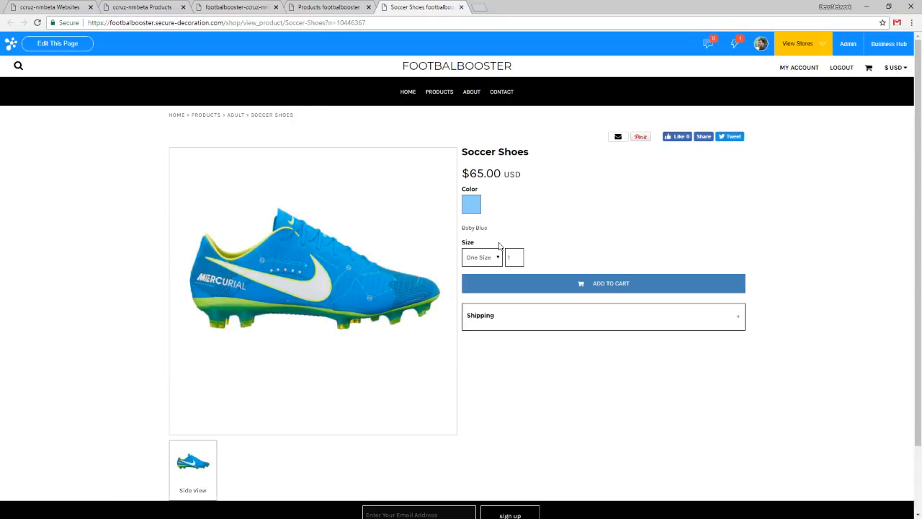
click(492, 253)
Open the gold 2342 and asdasd shirts from the store's product list, and bring up the 2342 shirt in the designer.
click(329, 8)
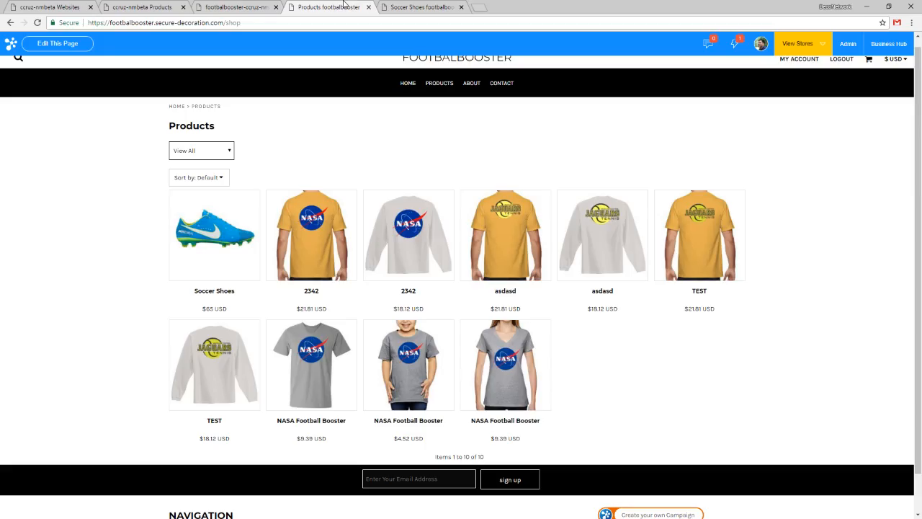
middle_click(328, 224)
middle_click(529, 205)
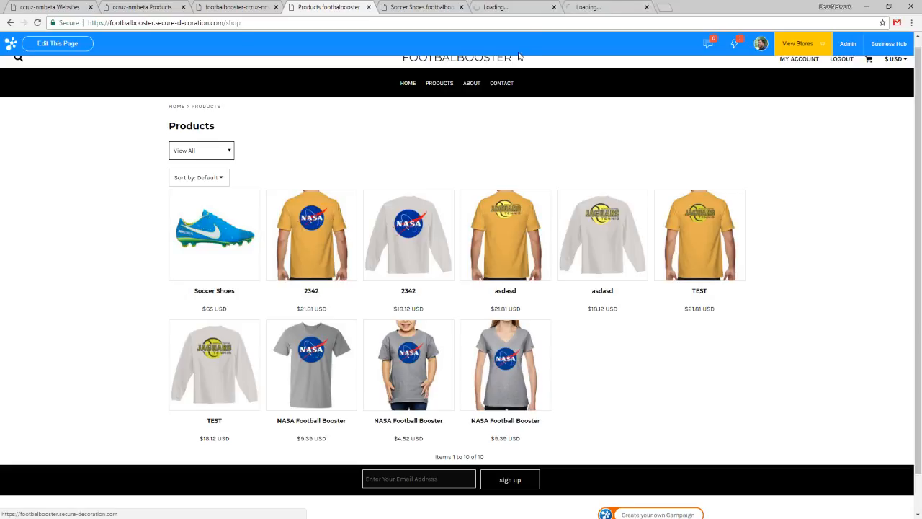
click(517, 5)
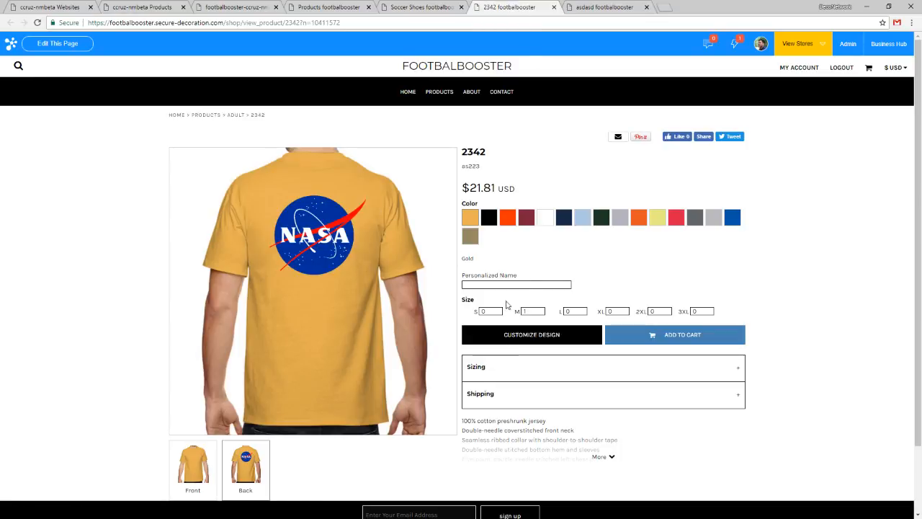
click(524, 339)
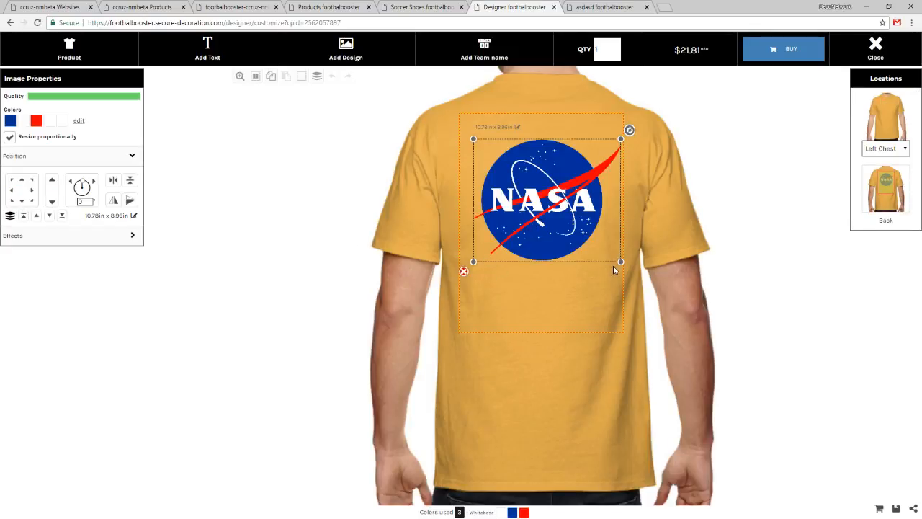
Shrink the NASA design on the shirt's back to about 7.77 x 6.46 in, and try adding screen printing text.
drag(619, 264, 580, 228)
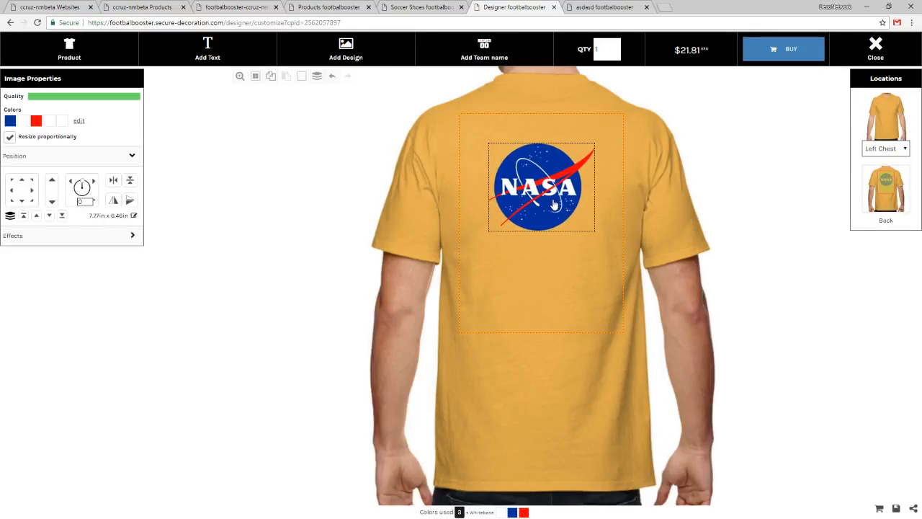
click(232, 57)
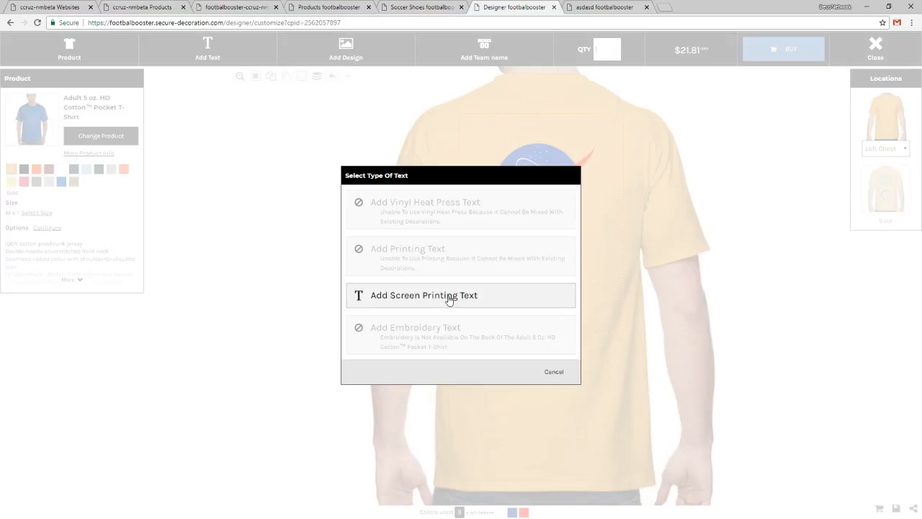
click(448, 297)
click(523, 326)
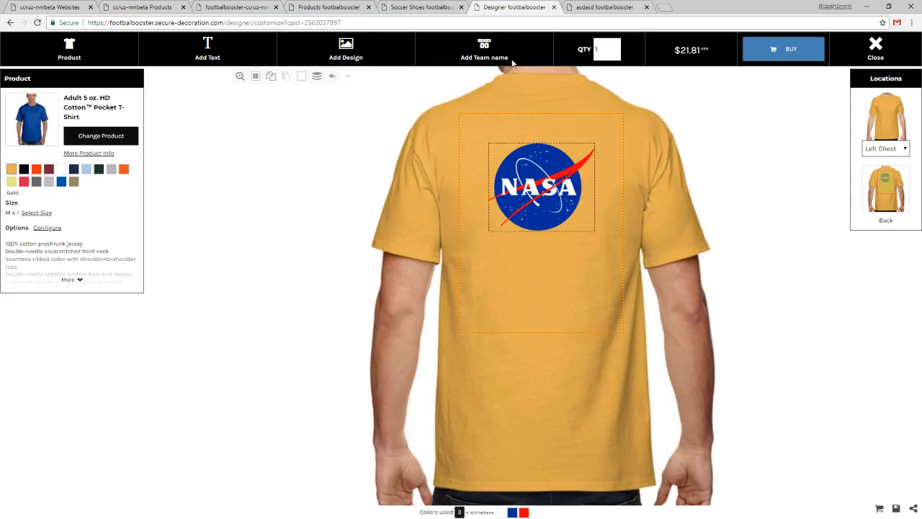
View the asdasd shirt's product page, and close every page except the Websites list, discarding the unsaved designer changes.
click(623, 4)
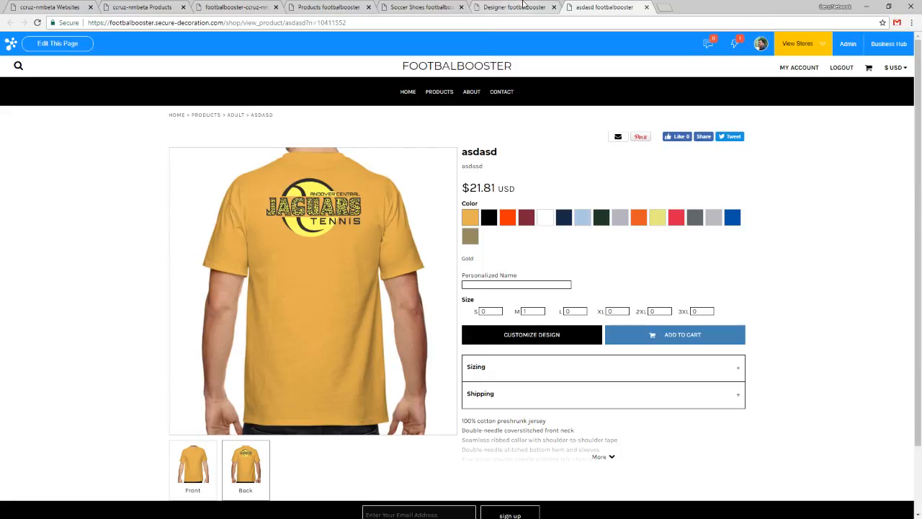
click(299, 6)
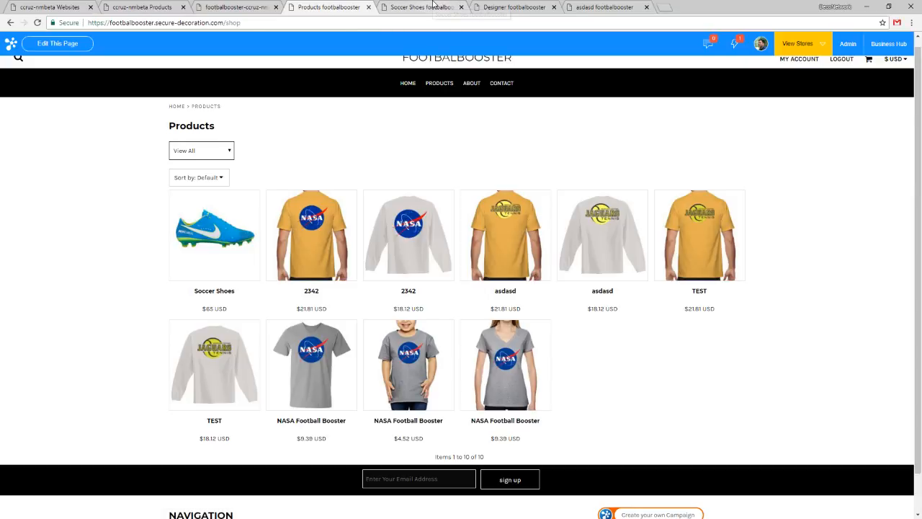
click(454, 6)
click(461, 7)
click(461, 6)
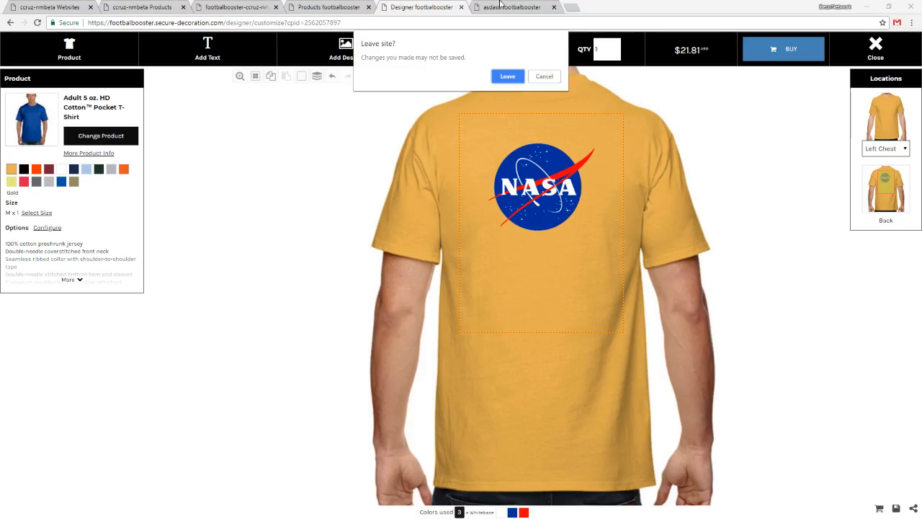
key(Return)
key(ctrl+w)
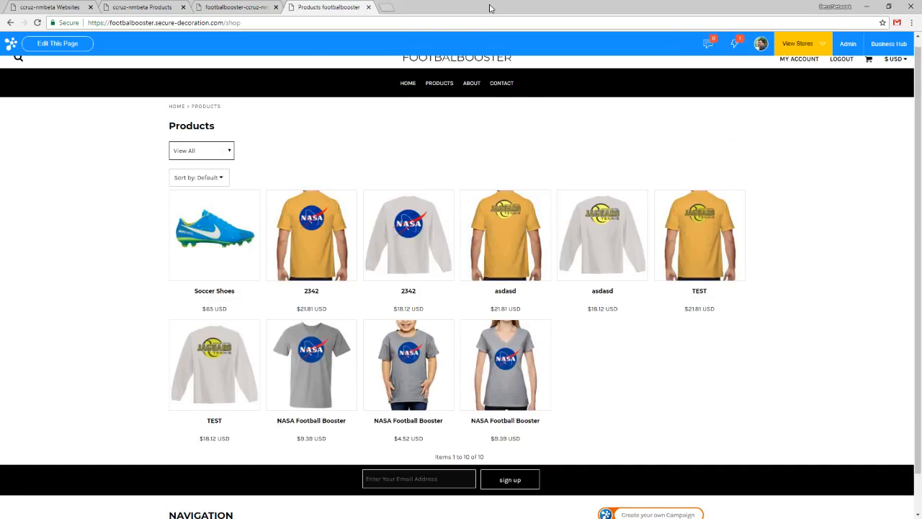
key(ctrl+w)
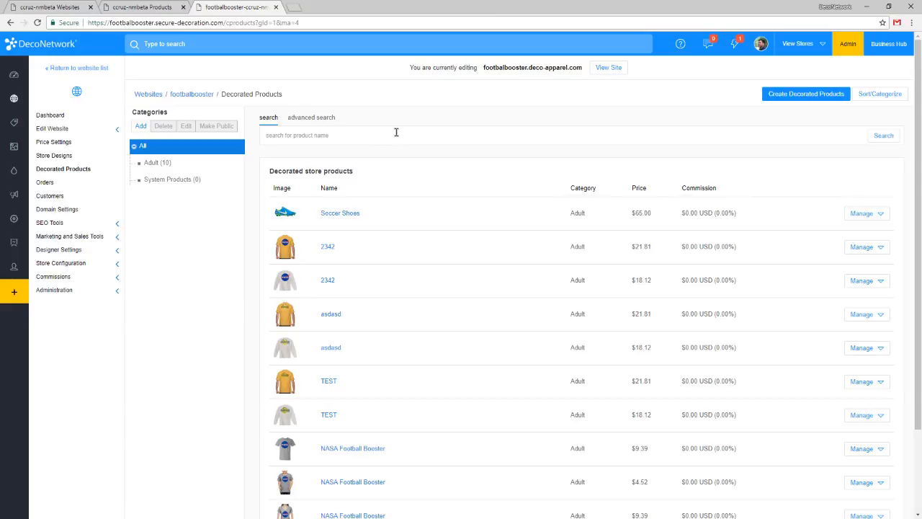
key(ctrl+w)
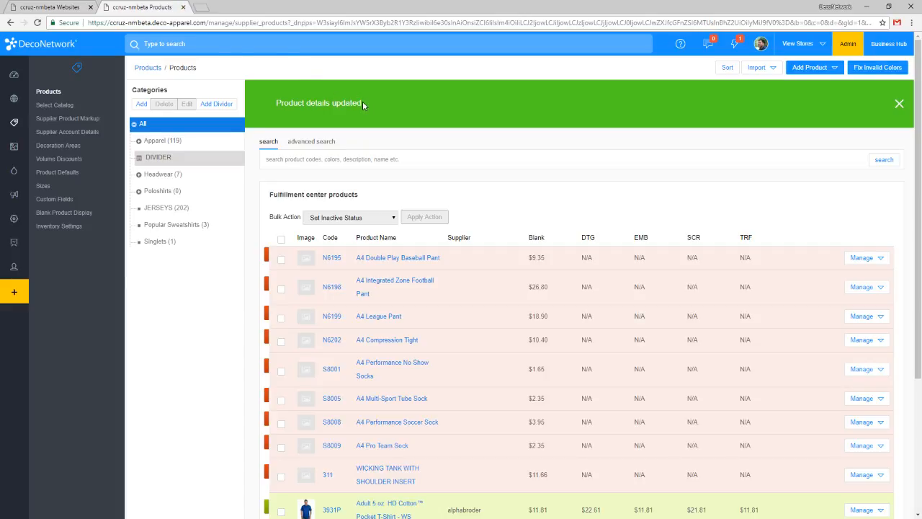
key(ctrl+w)
View the admin dashboard and go to the Localization page of the general settings.
mouse_move(22, 85)
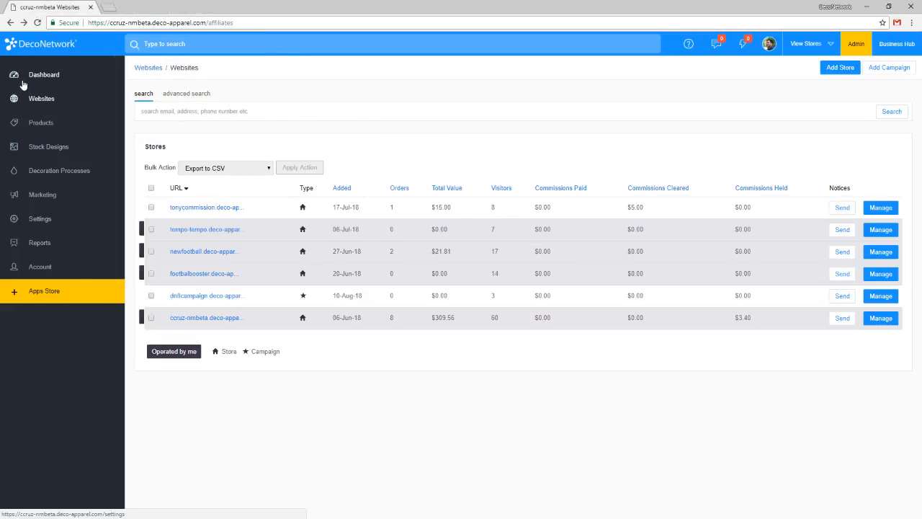
click(45, 84)
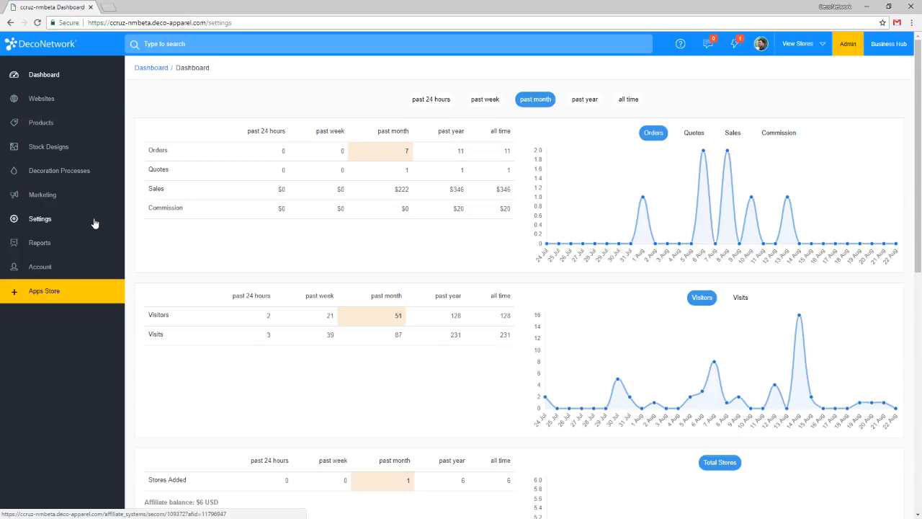
click(94, 220)
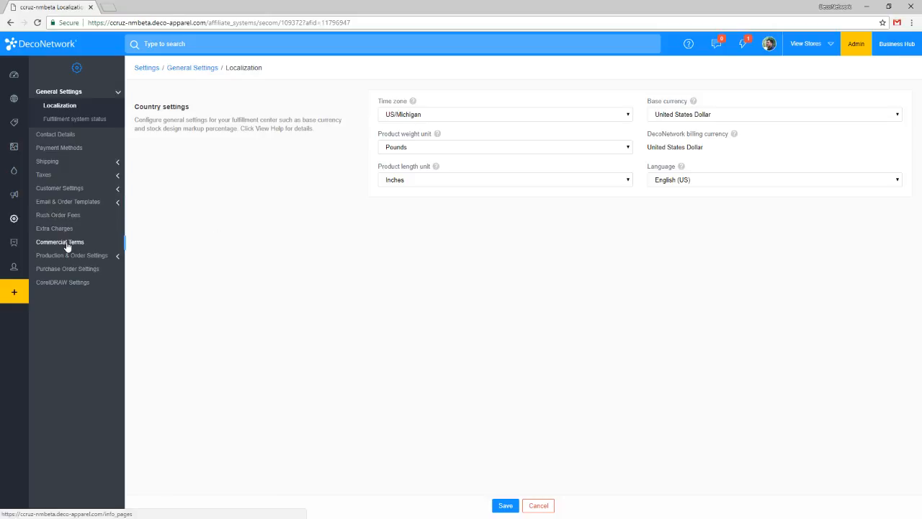
View the marketing coupon codes, open the gift certificate settings, and set Gift certificates to Enable on all stores.
mouse_move(14, 220)
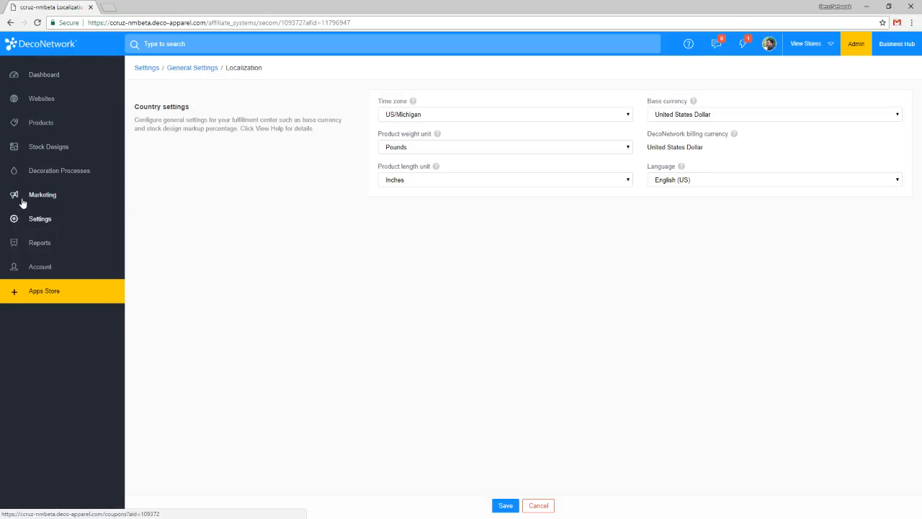
click(22, 203)
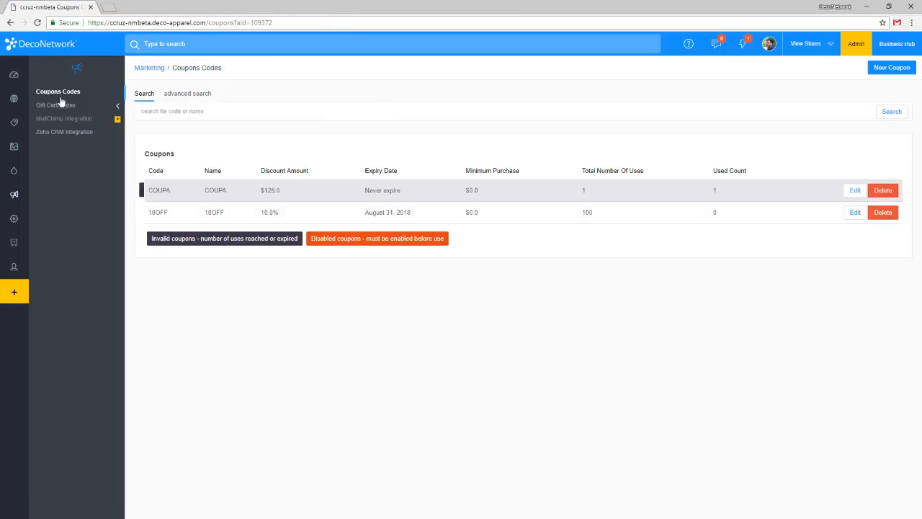
click(60, 108)
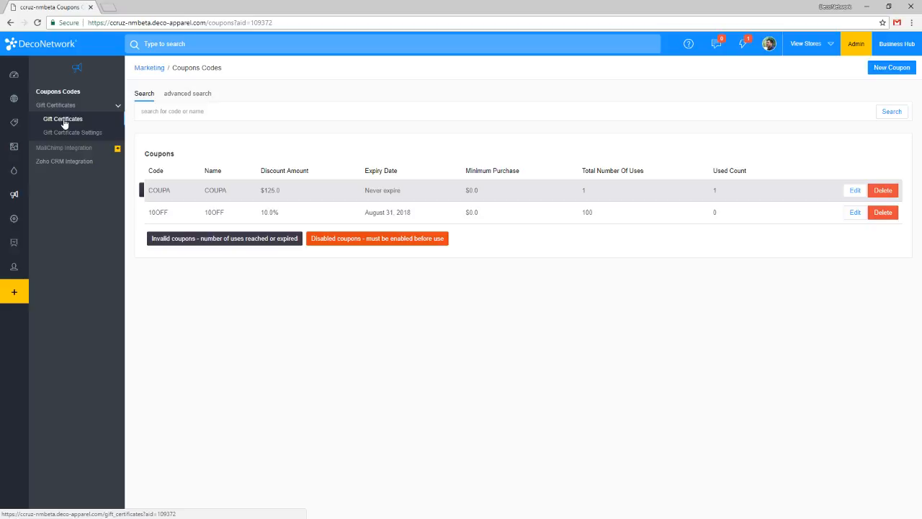
click(75, 122)
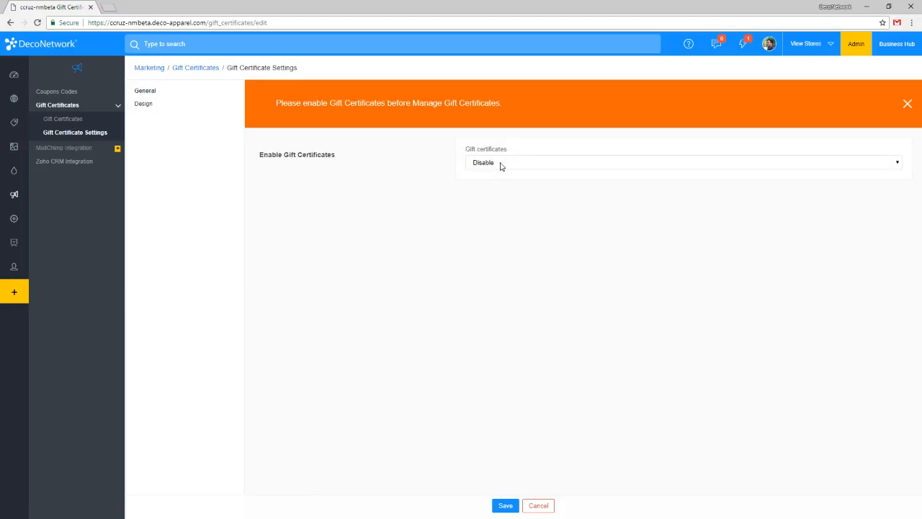
click(502, 165)
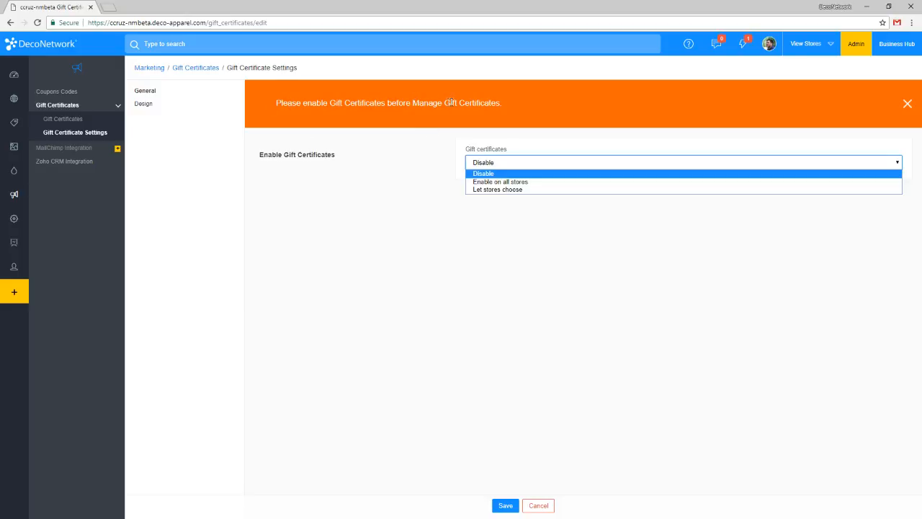
click(508, 183)
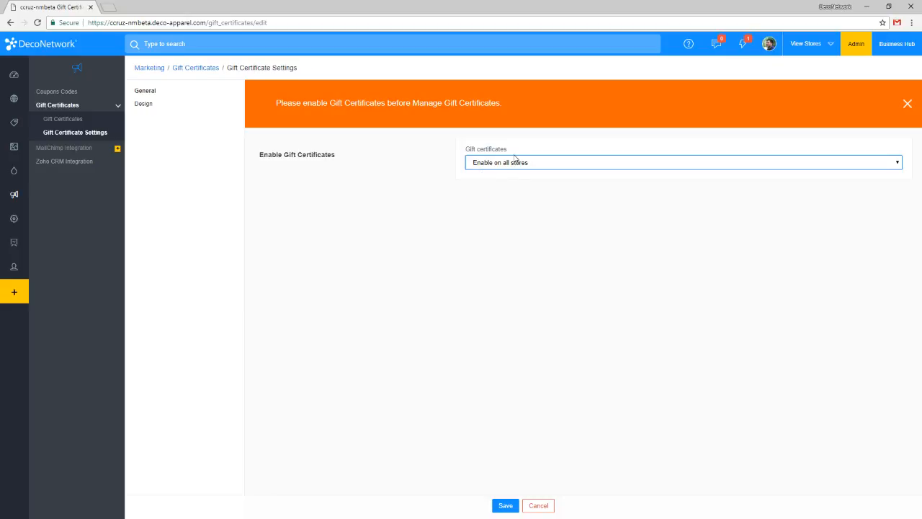
click(529, 452)
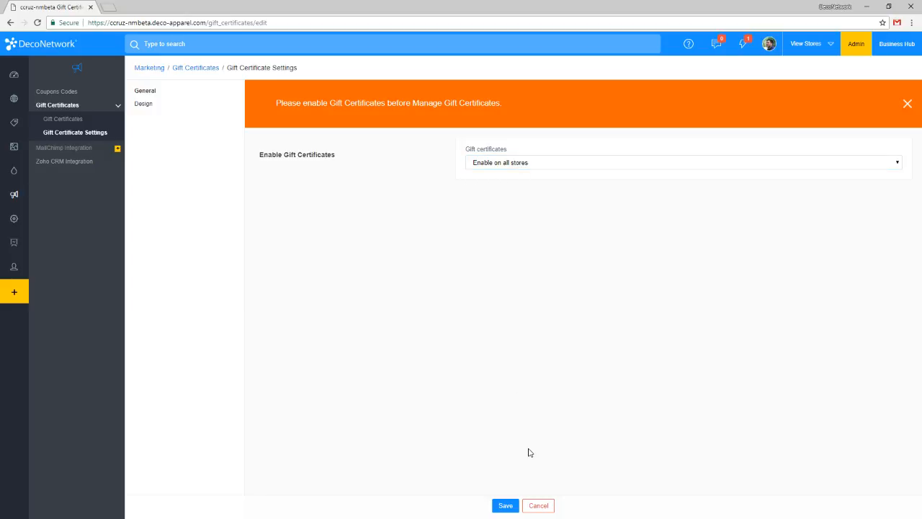
Save the gift certificate settings and open the form for adding a gift certificate.
click(503, 507)
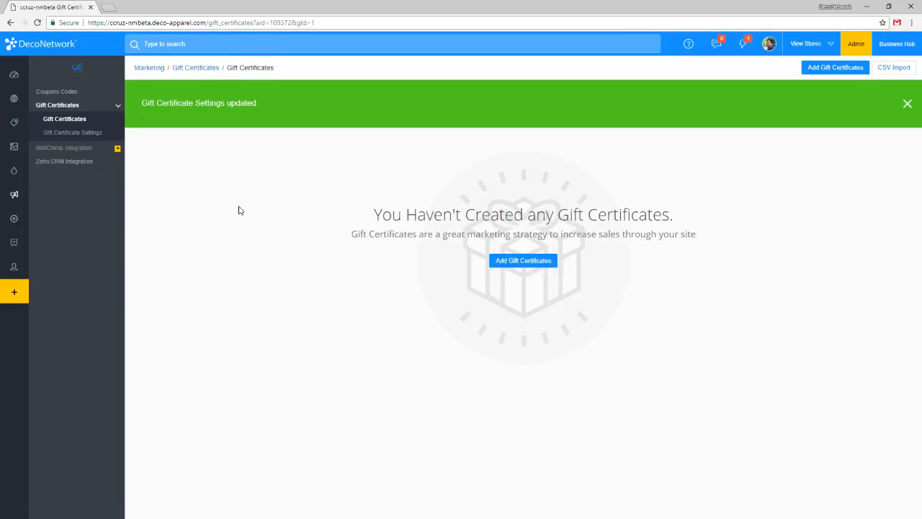
click(526, 262)
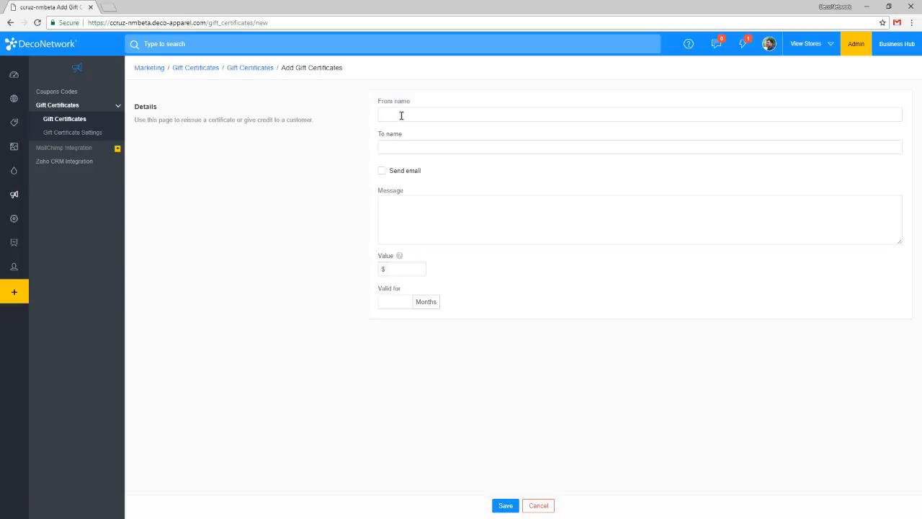
Examine the new gift certificate fields, including Send email, Message, Value and Valid for, and return to the gift certificates list without saving.
click(401, 115)
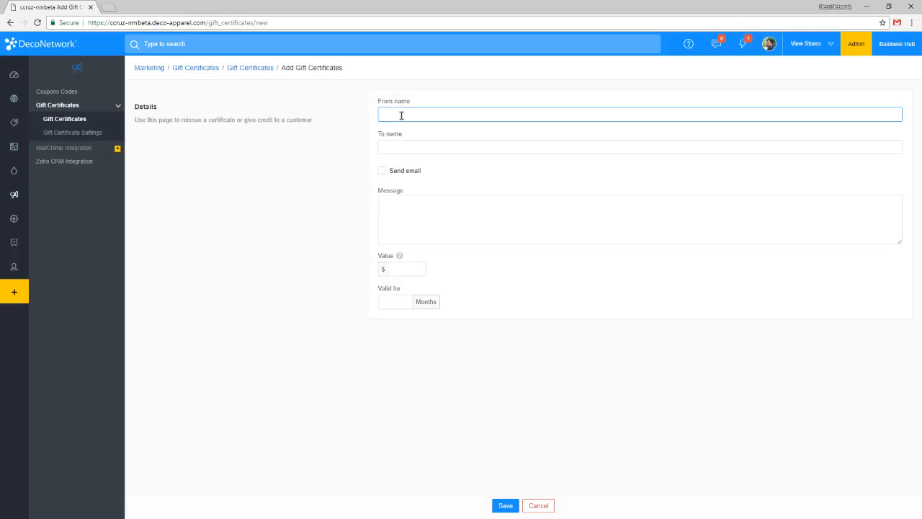
click(410, 171)
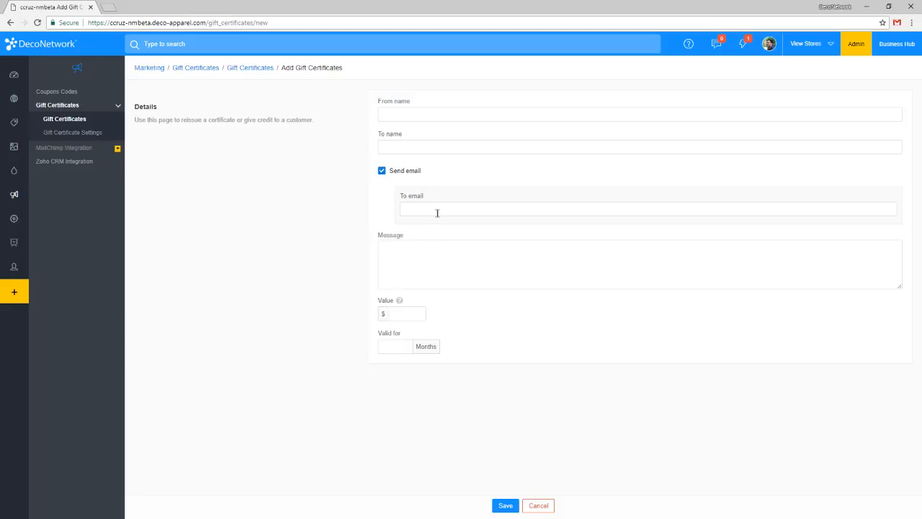
click(433, 246)
click(420, 305)
click(421, 313)
click(387, 345)
click(78, 122)
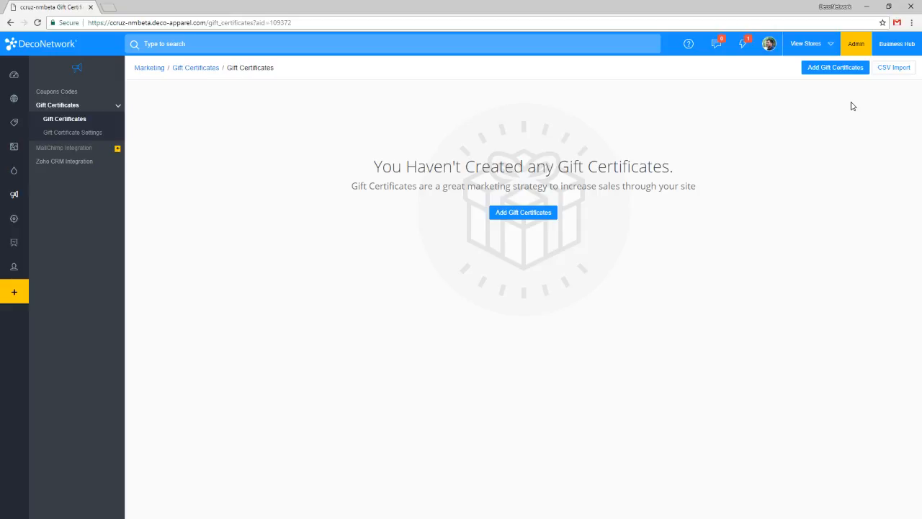
Open the CSV import for gift certificates and set the certificate value to $50.
click(894, 68)
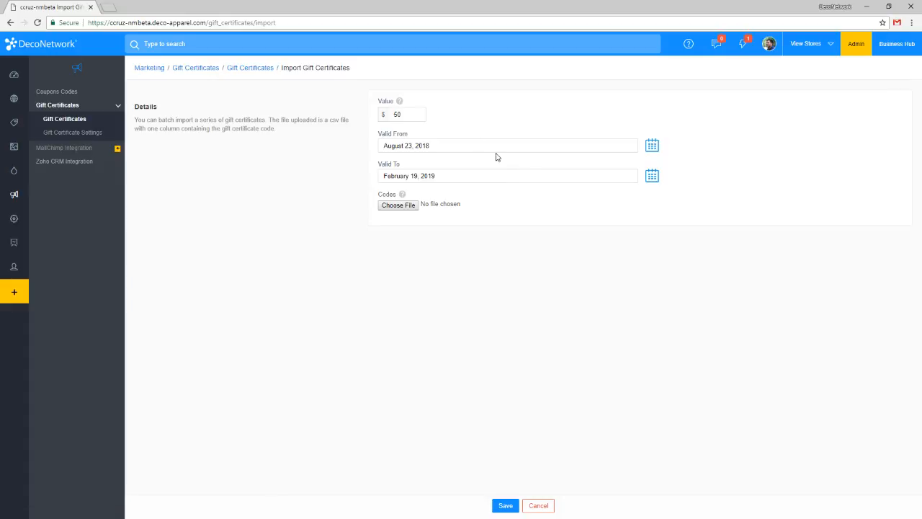
double_click(415, 118)
text(50)
View the Valid From calendar and the file chooser for the codes, leaving both without a selection.
click(650, 148)
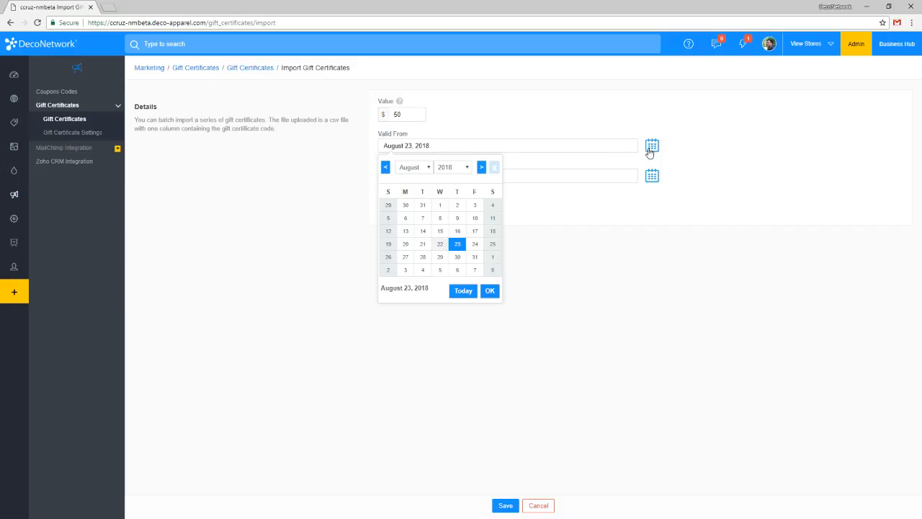
click(691, 145)
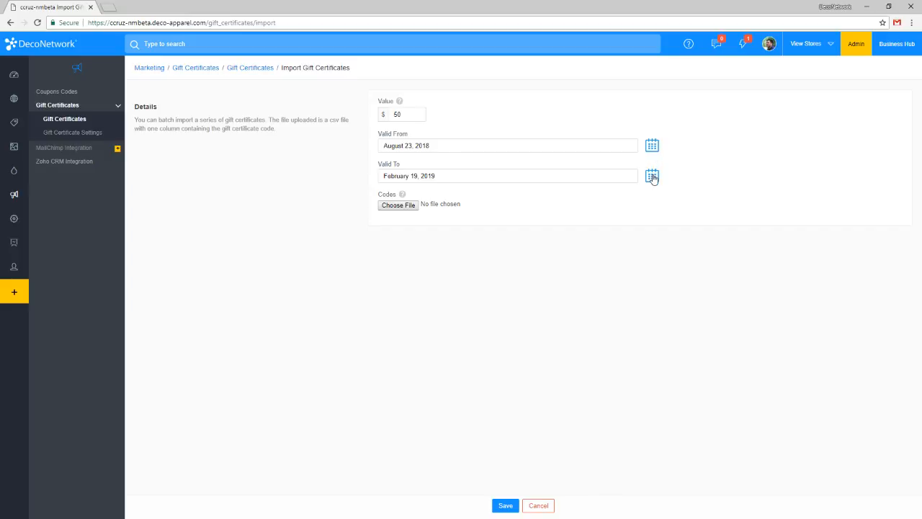
click(406, 210)
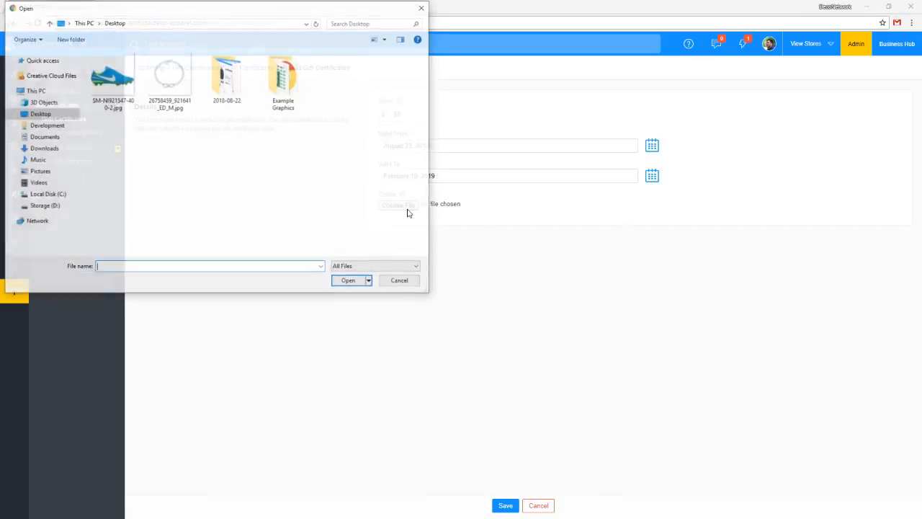
click(396, 282)
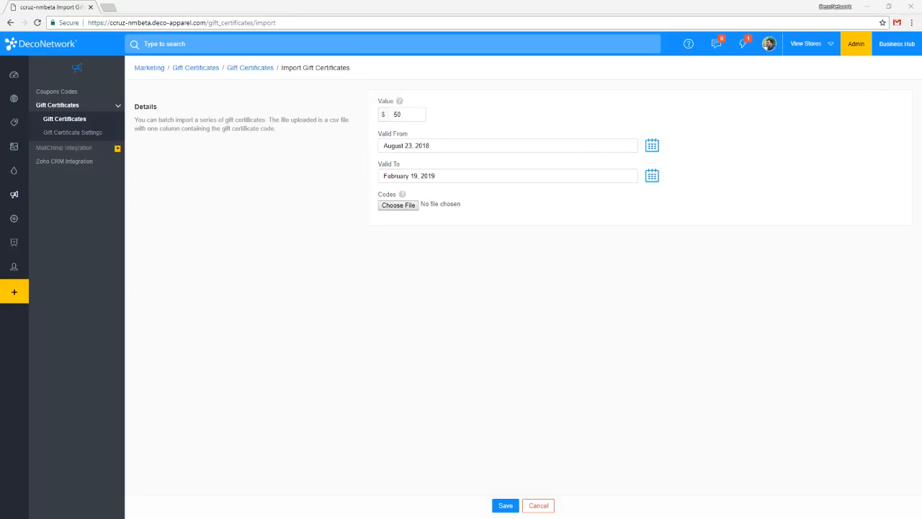
Switch to Excel, maximize the blank workbook, and widen column A to nearly three times its width.
drag(921, 41, 516, 94)
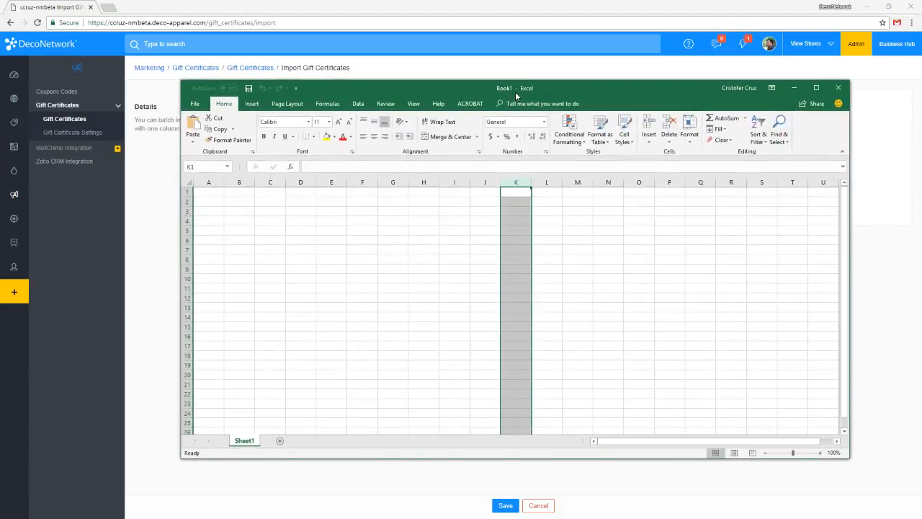
double_click(516, 94)
click(97, 141)
click(26, 113)
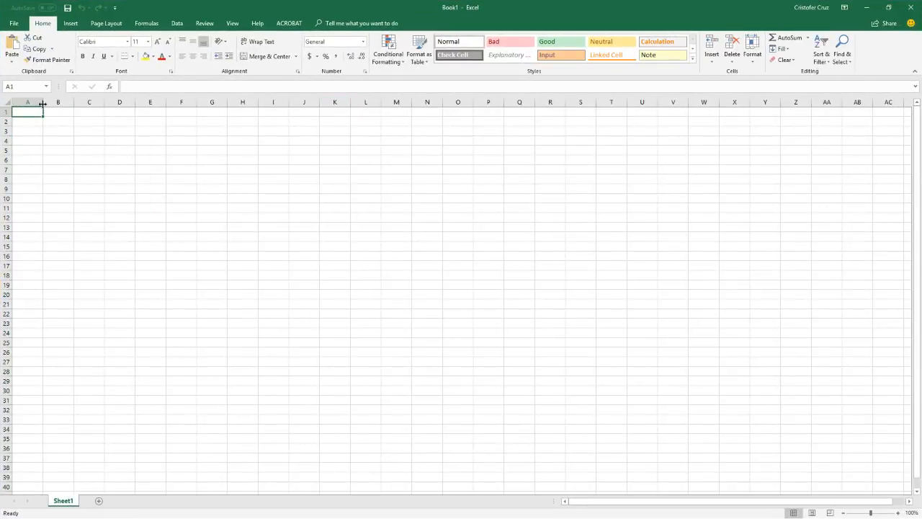
drag(43, 102, 96, 102)
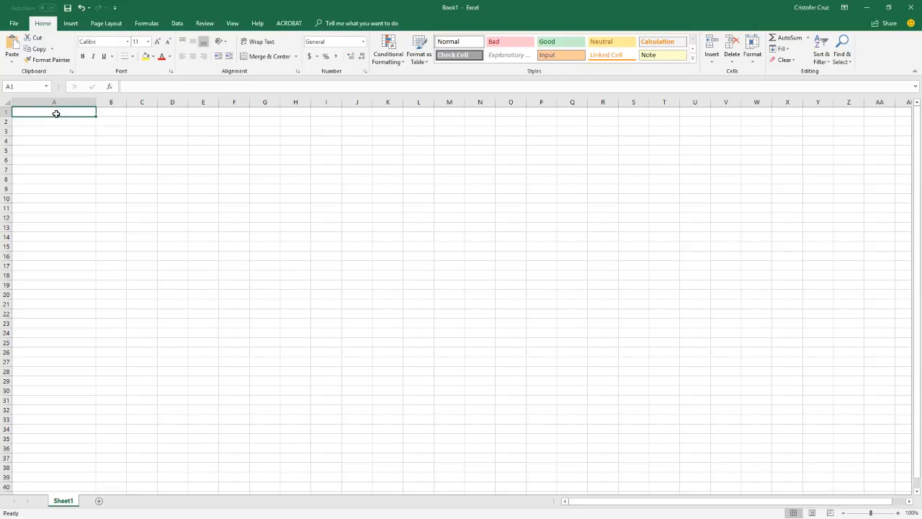
Enter the gift certificate codes GFT-000001 in cell A1 and GFT-000002 in cell A2.
text(GFT)
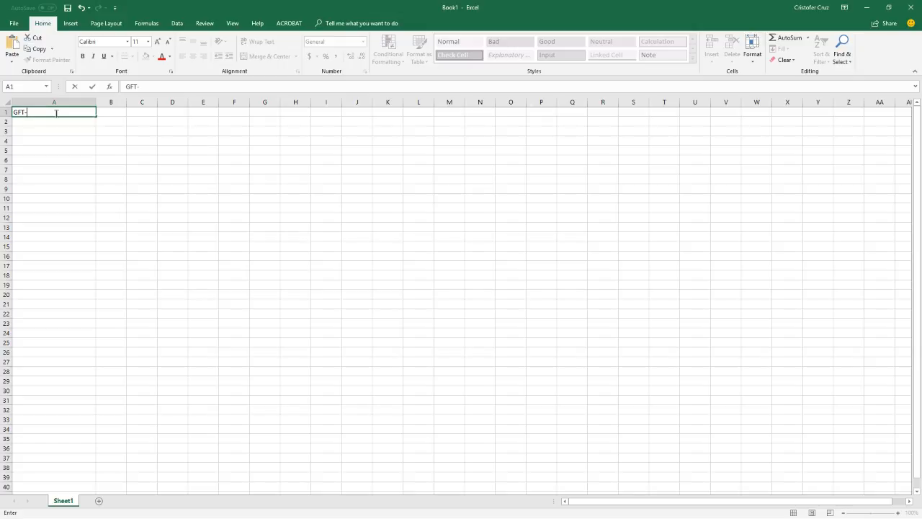
text(-000001)
key(Return)
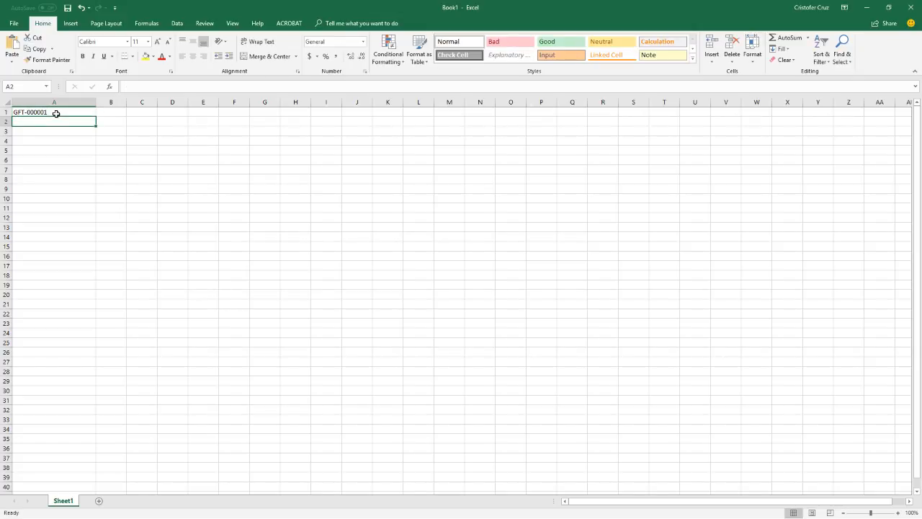
text(GFT-000001)
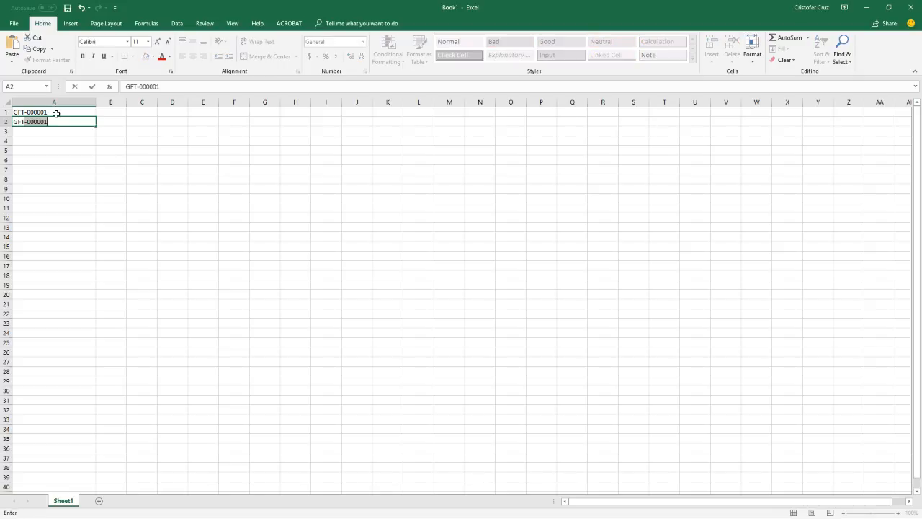
key(Tab)
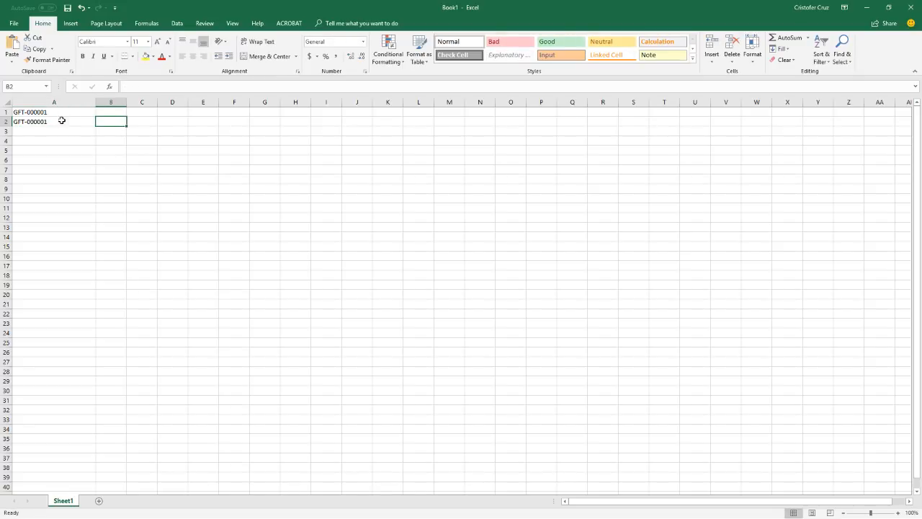
click(66, 129)
double_click(67, 121)
click(167, 84)
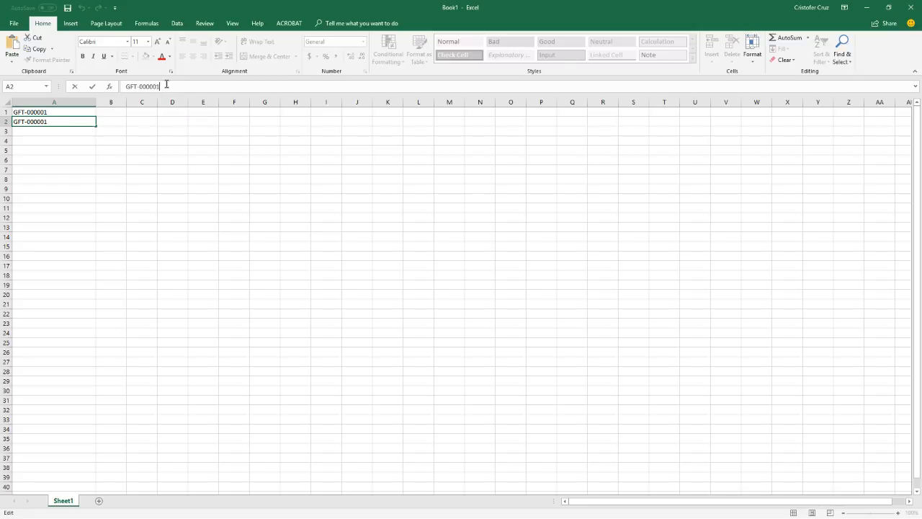
key(Return)
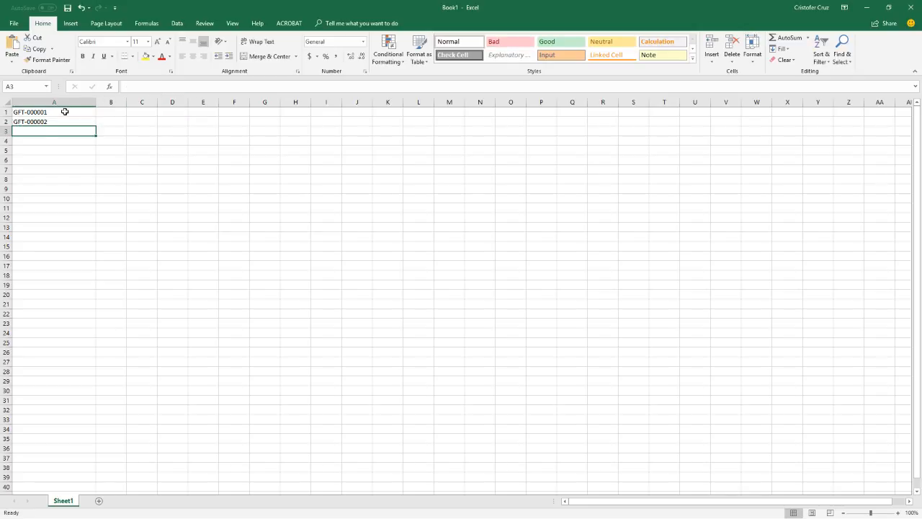
Fill the code series from cell A1 down column A to row 143 and check the generated codes.
click(64, 111)
drag(95, 117, 99, 370)
click(261, 266)
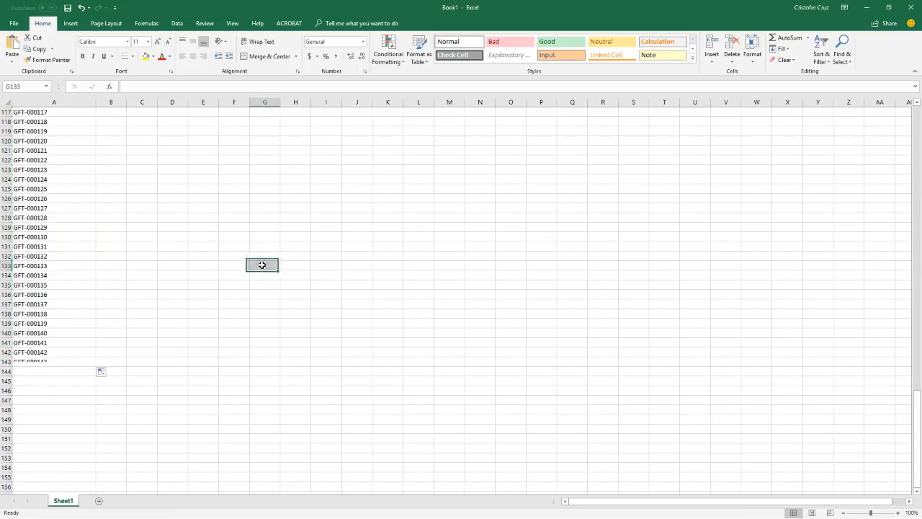
scroll(254, 277, up, 3)
scroll(254, 278, up, 20)
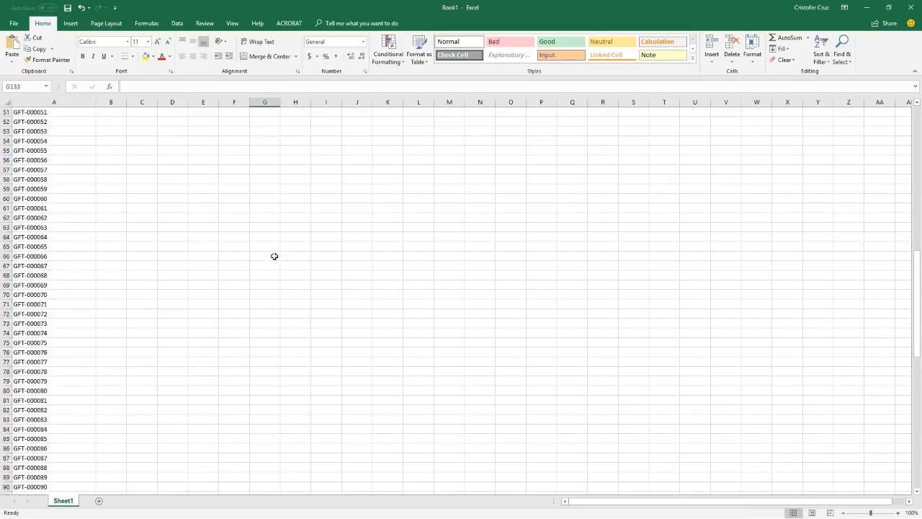
scroll(264, 249, up, 6)
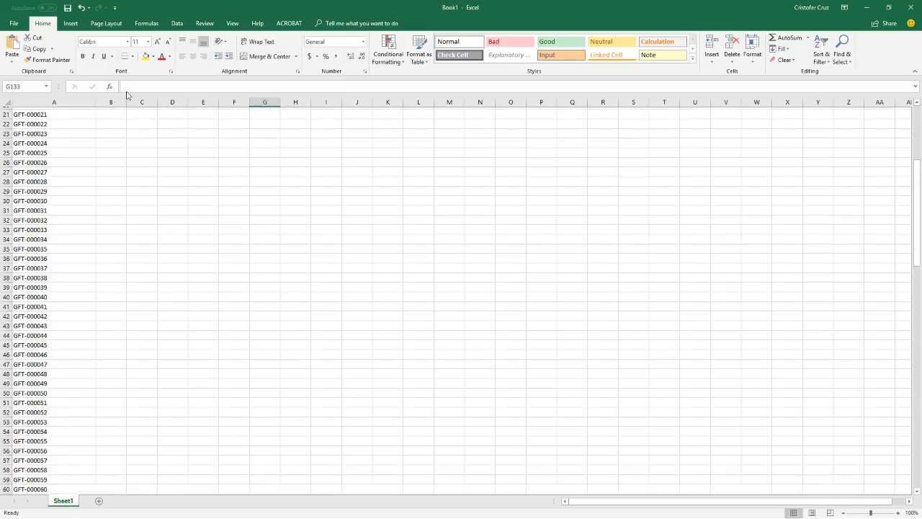
Save the workbook to the Desktop as gft in CSV (MS-DOS) format.
click(68, 9)
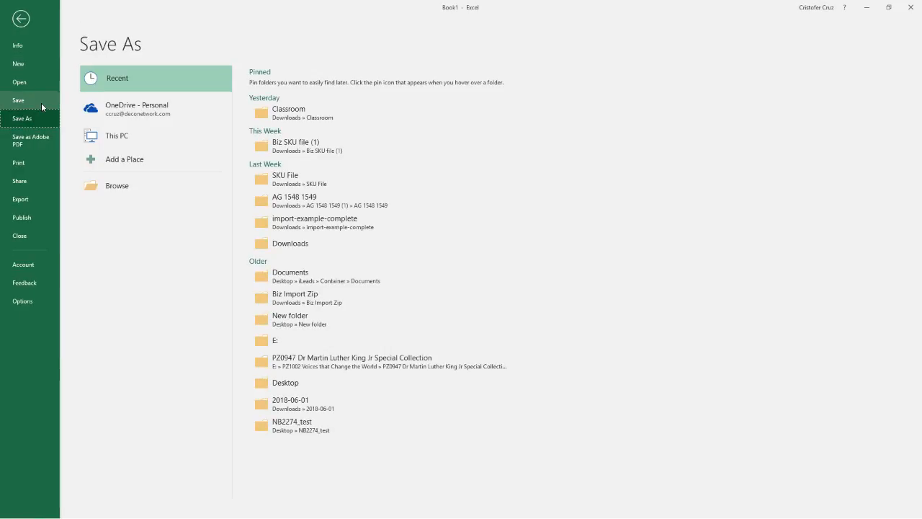
click(149, 132)
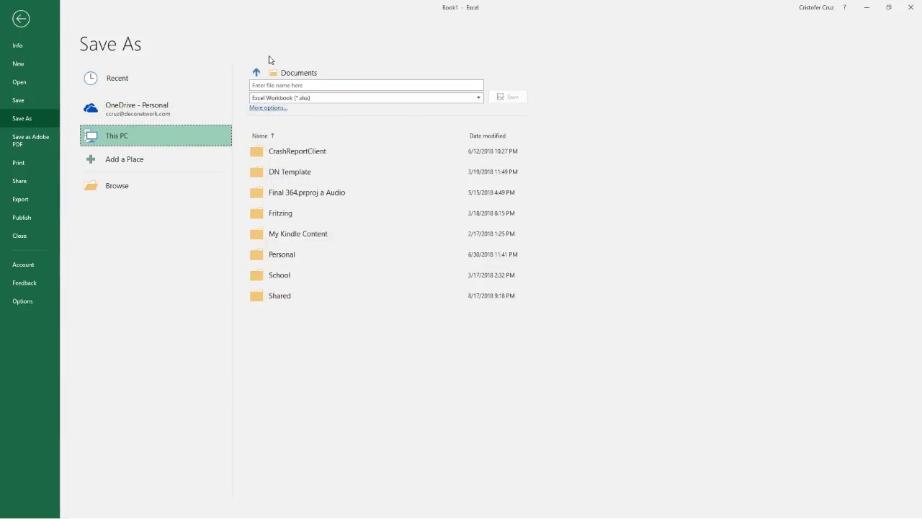
click(117, 186)
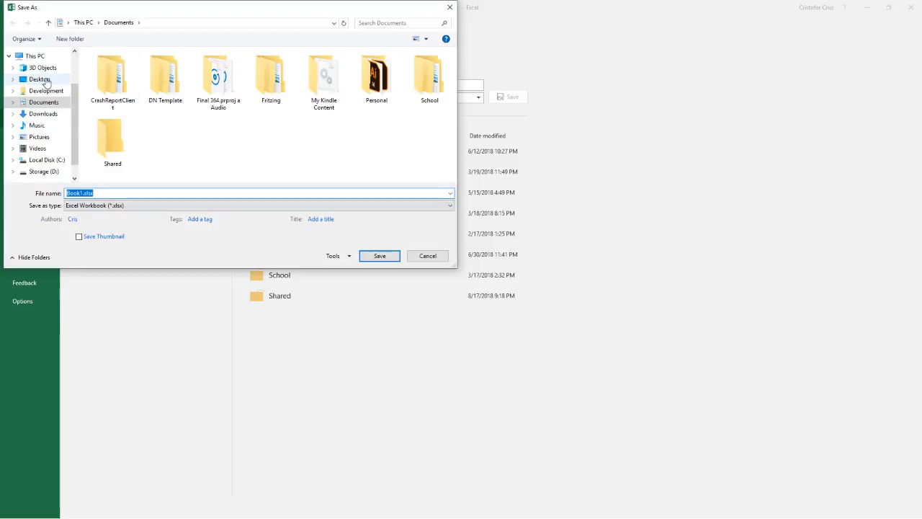
click(39, 79)
click(174, 192)
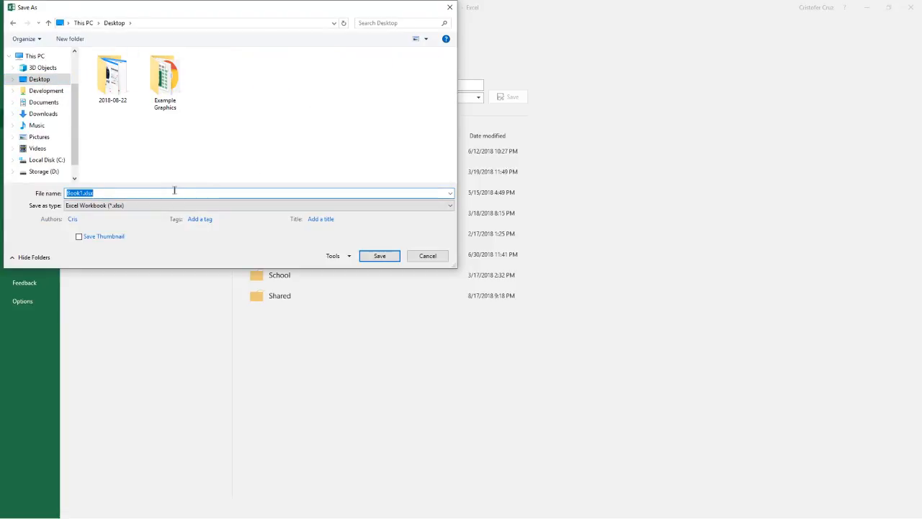
key(BackSpace)
text(gft)
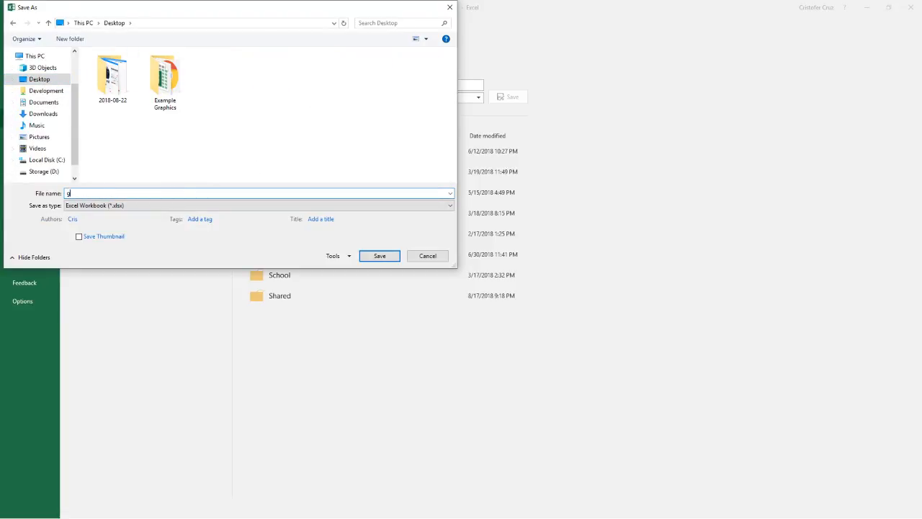
click(155, 206)
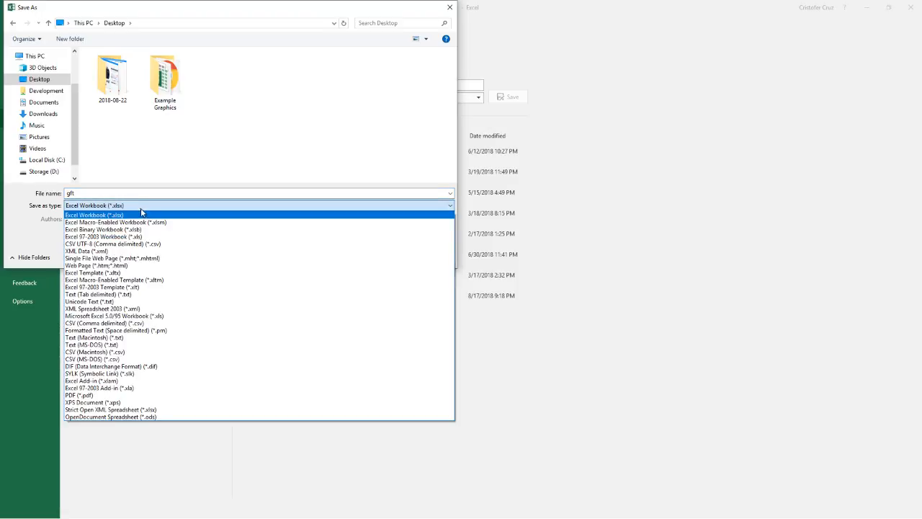
click(130, 359)
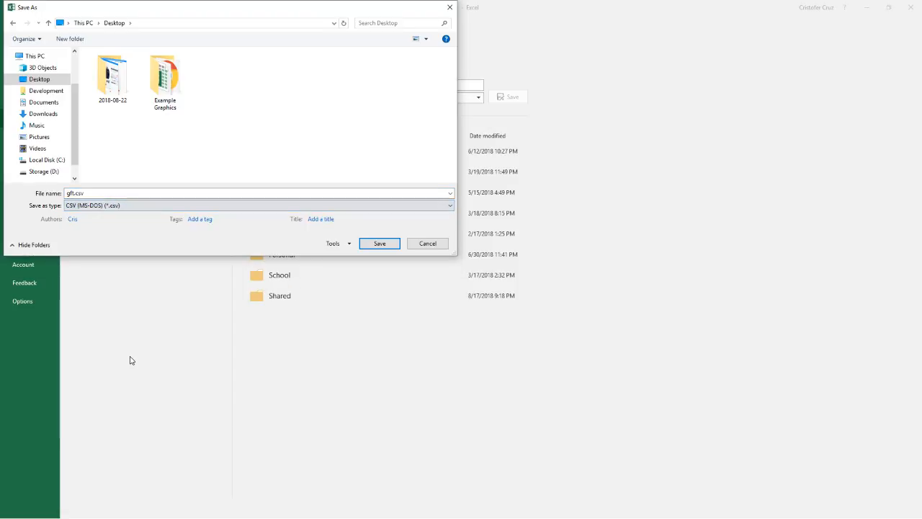
click(376, 244)
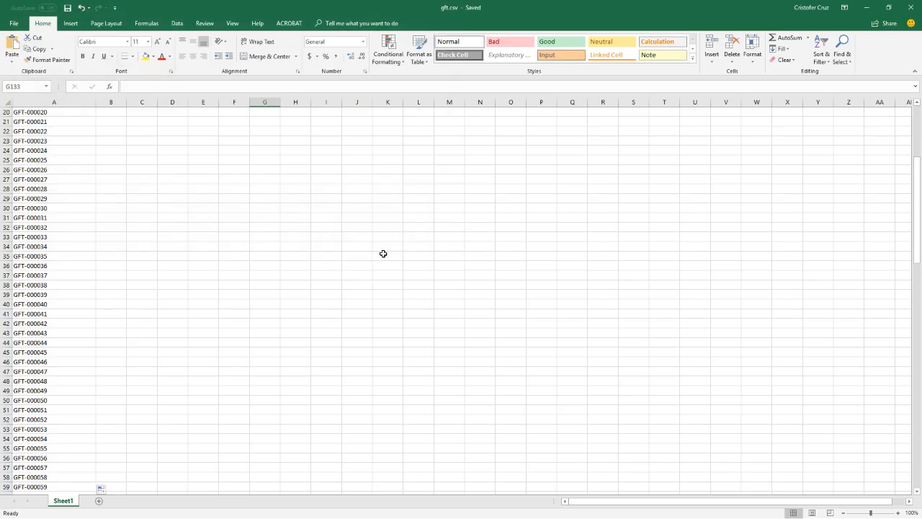
Close Excel and choose gft.csv from the Desktop as the codes file for the gift certificate import.
click(911, 7)
click(399, 206)
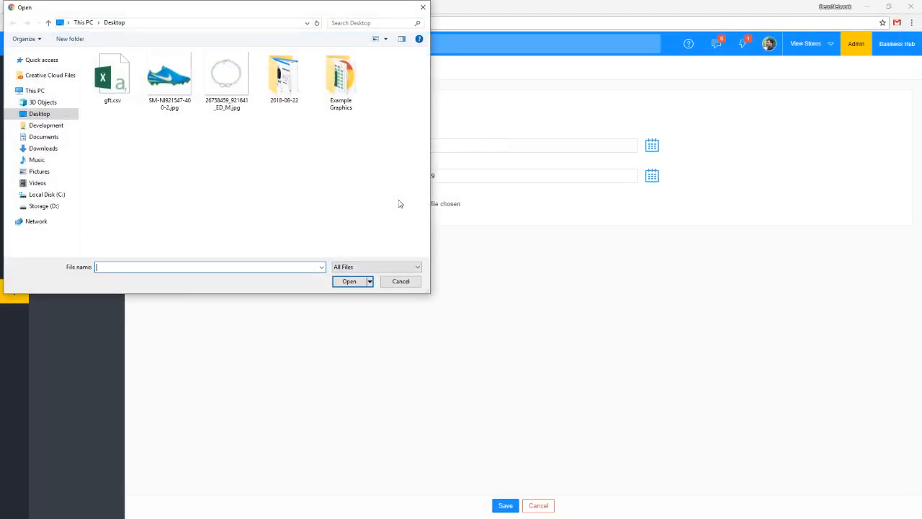
double_click(117, 84)
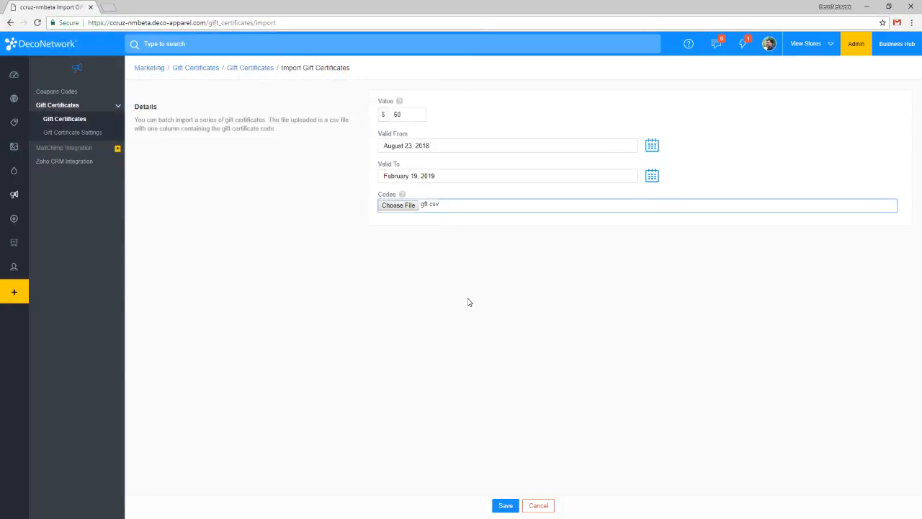
Set the import's Valid To date to December 31, 2018 and save the gift certificate import.
click(651, 178)
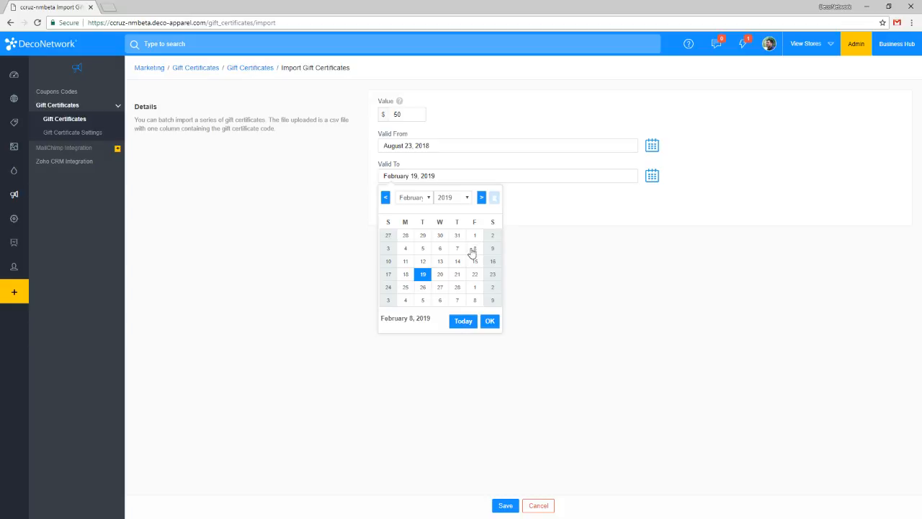
click(424, 198)
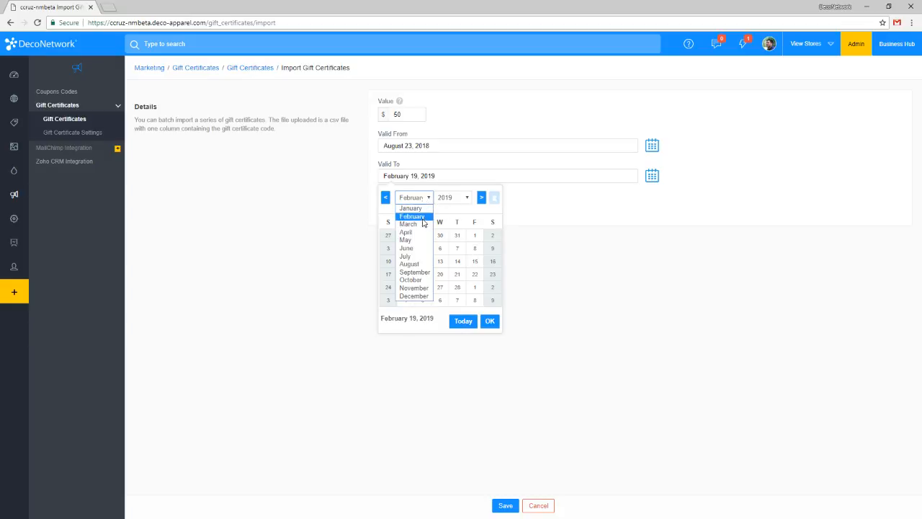
click(422, 298)
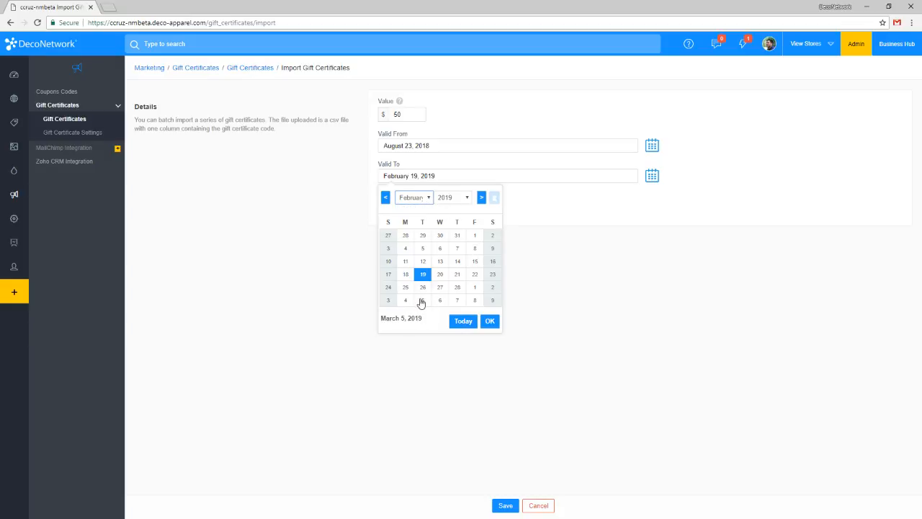
click(427, 197)
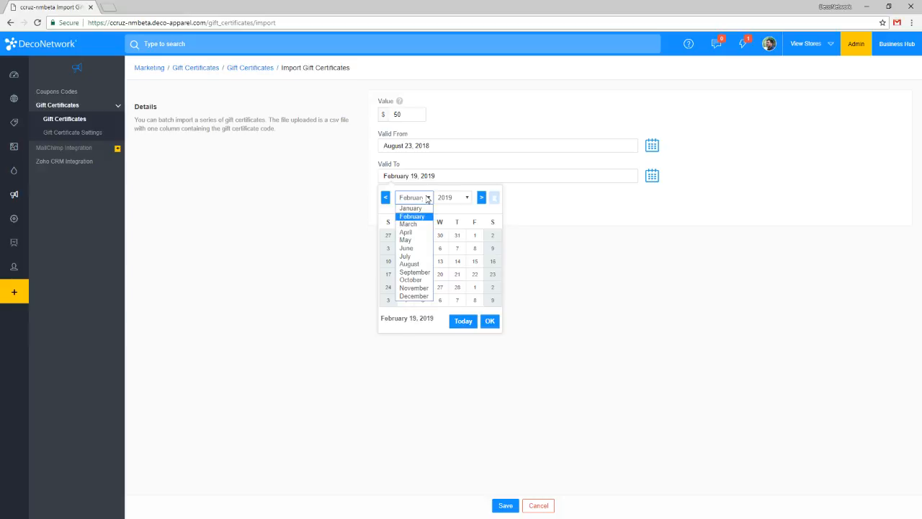
click(414, 295)
click(465, 197)
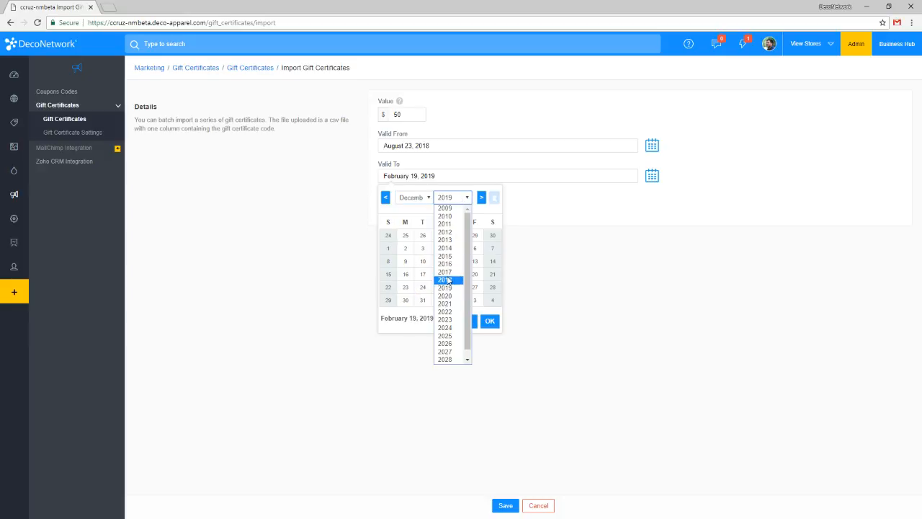
click(445, 280)
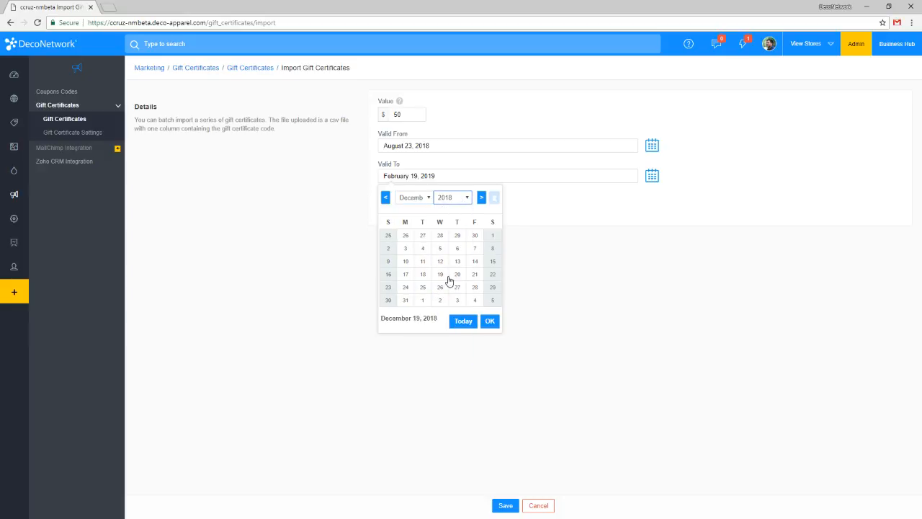
click(405, 301)
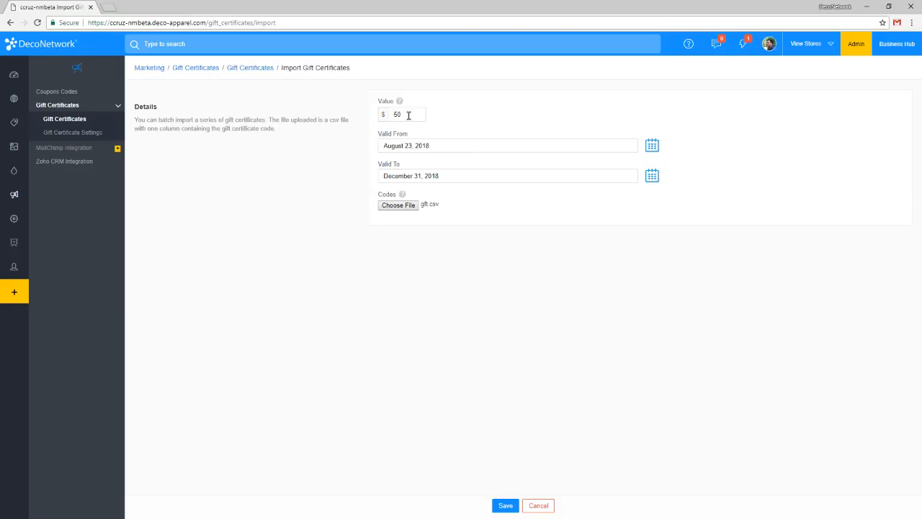
click(505, 507)
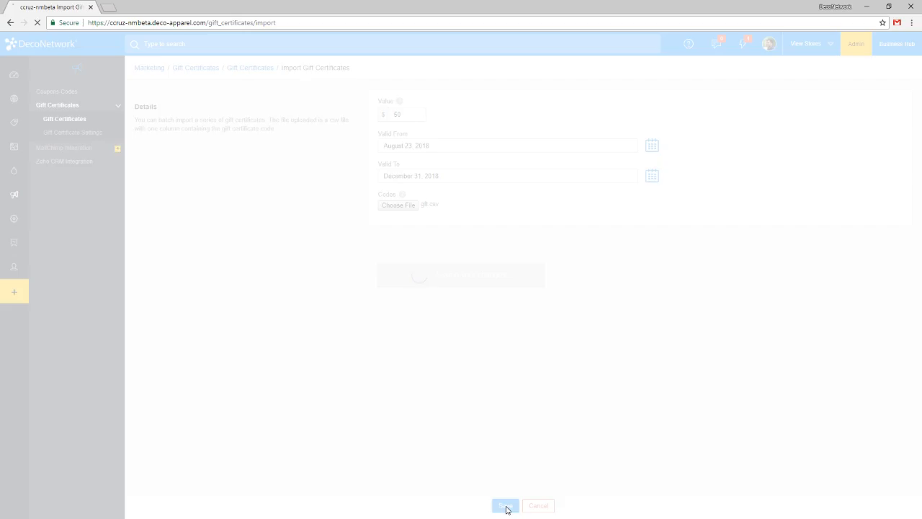
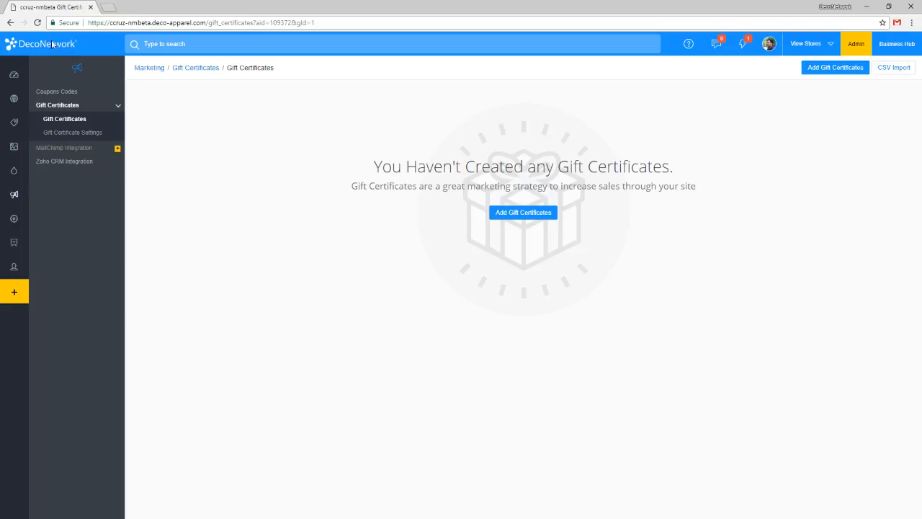
Open the footbalbooster store from the websites list, view its live site, and load its Products page.
click(16, 97)
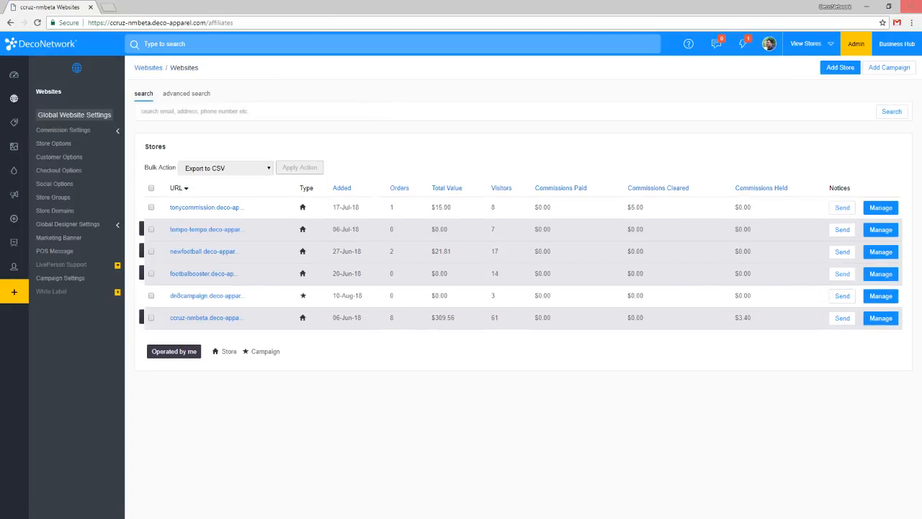
click(199, 274)
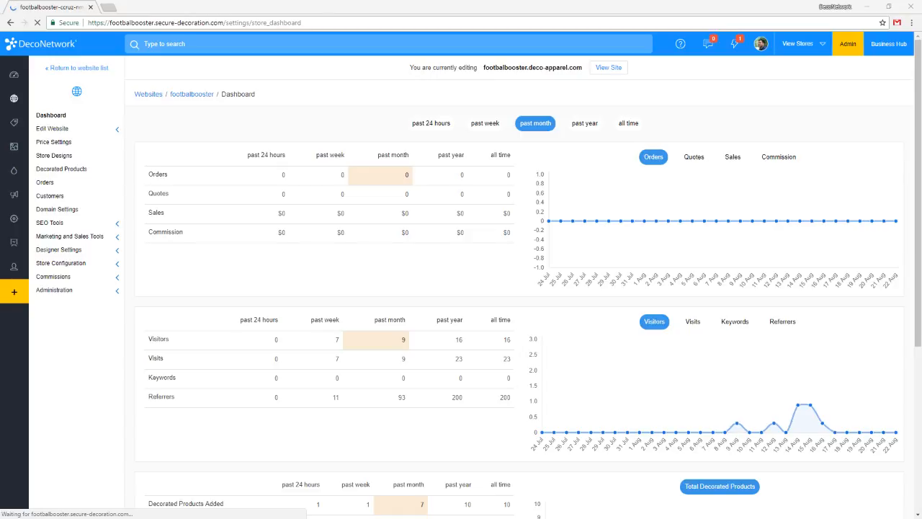
click(609, 67)
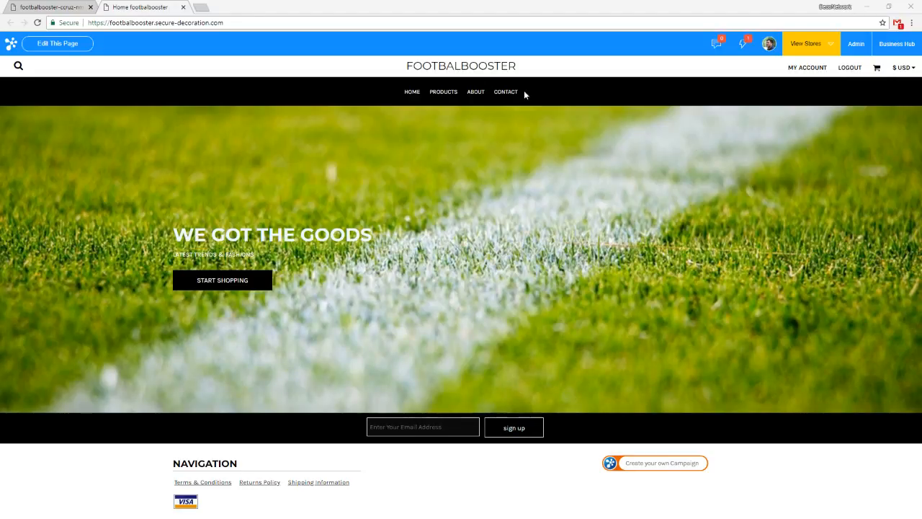
click(445, 96)
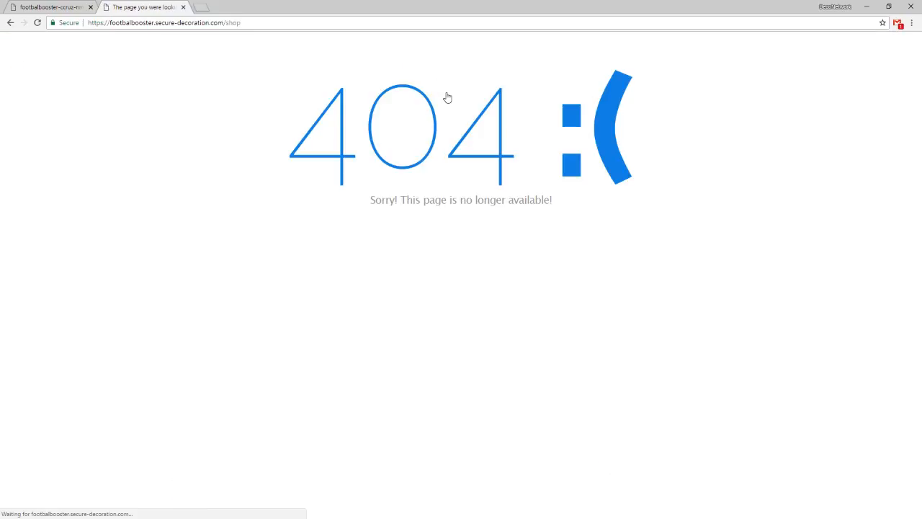
click(259, 21)
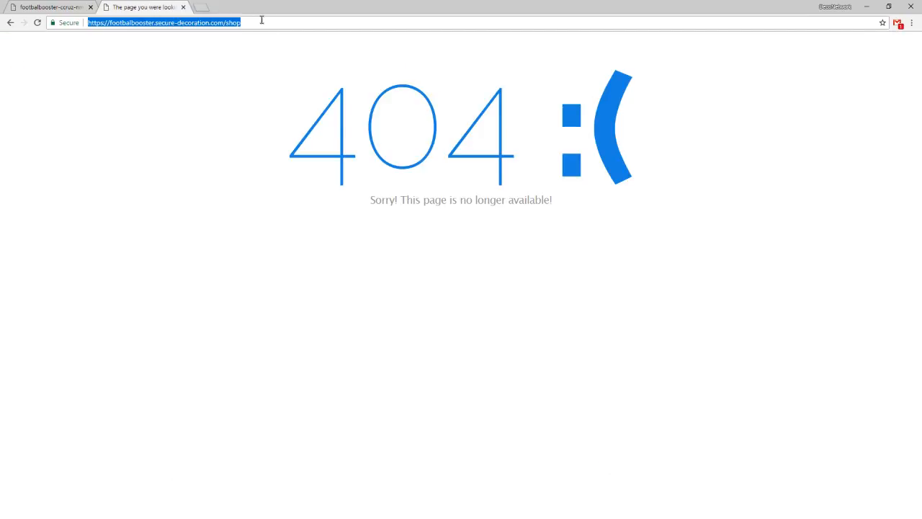
key(Return)
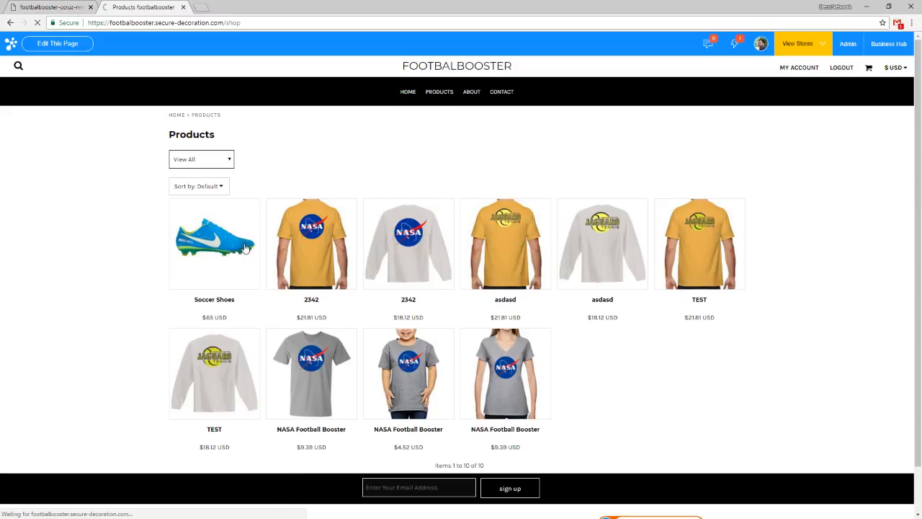
Add one Soccer Shoes product in Baby Blue, One Size, to the cart and proceed to the shopping cart.
click(248, 247)
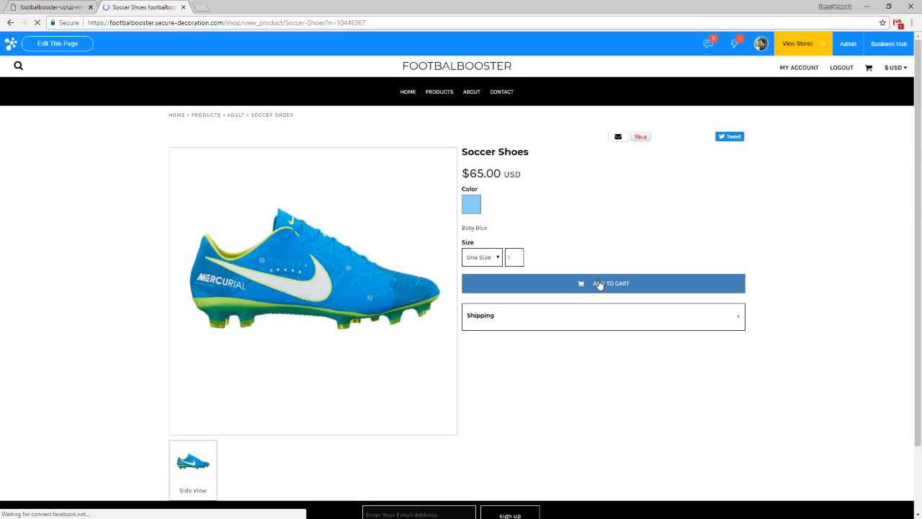
click(599, 285)
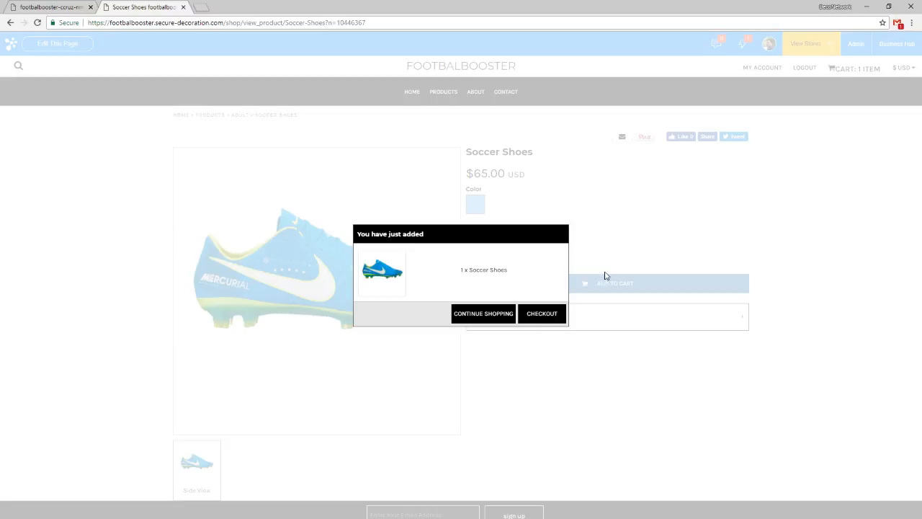
click(540, 317)
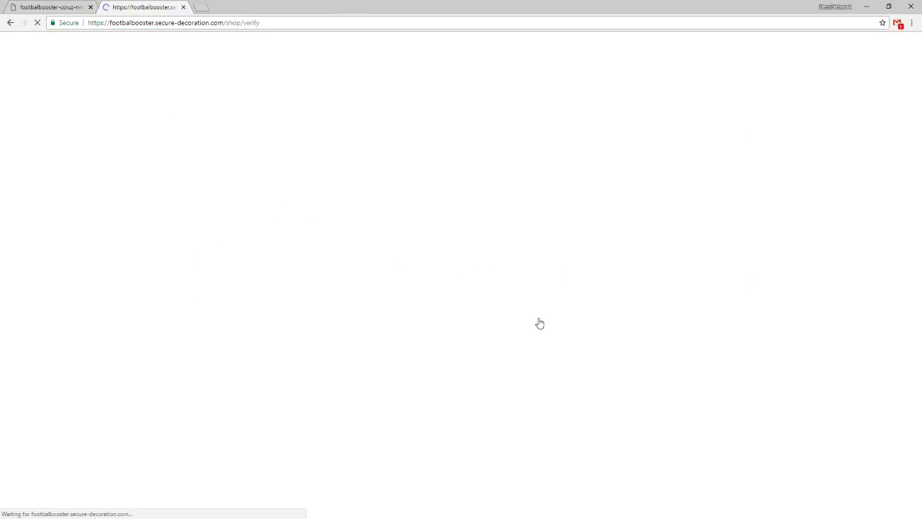
Apply the gift certificate GFT-000026 to the Soccer Shoes shopping cart.
click(670, 267)
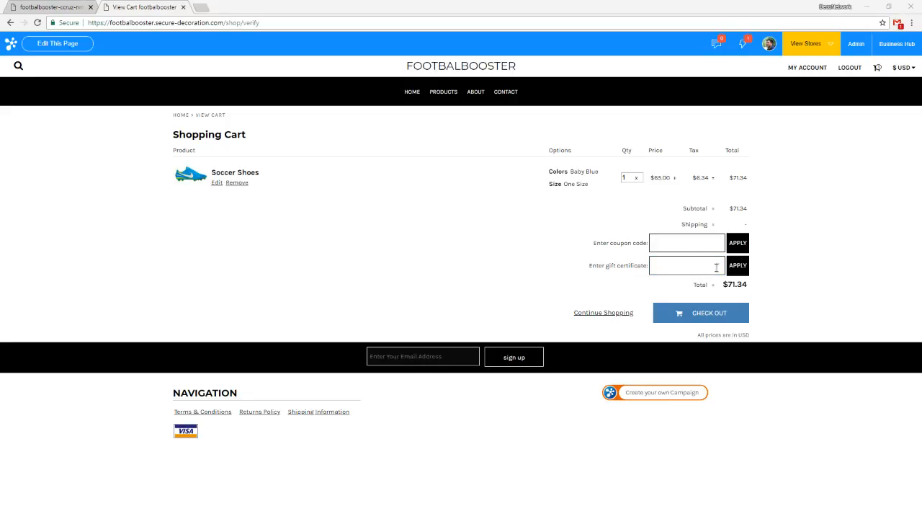
click(674, 264)
text(633.51)
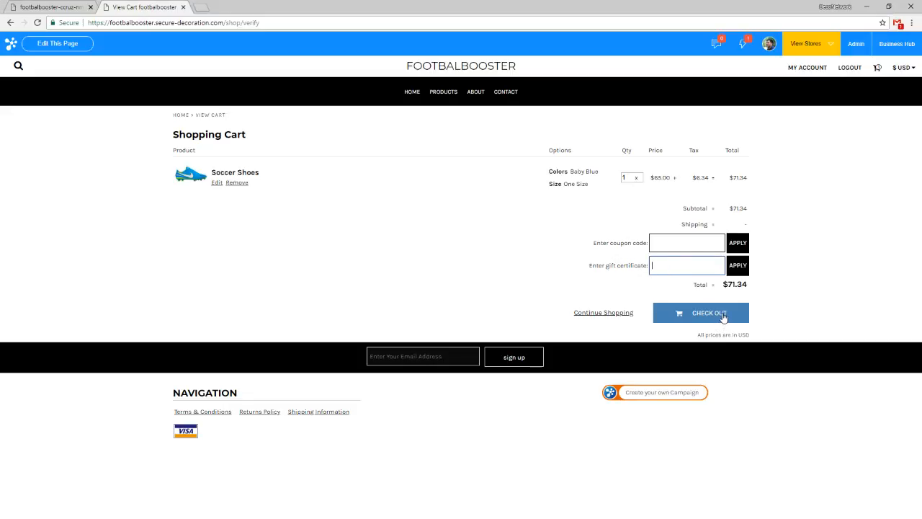
key(ctrl+a)
key(BackSpace)
click(705, 261)
text(GFT-000026)
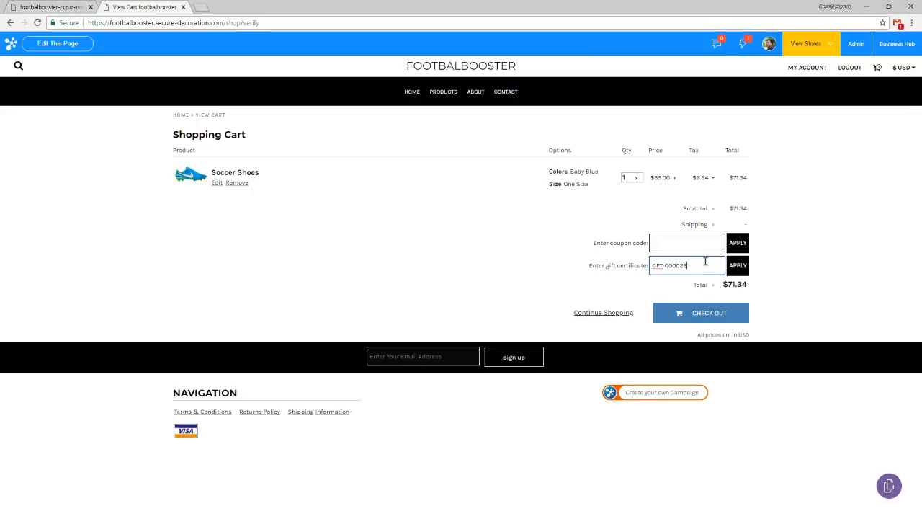
click(741, 268)
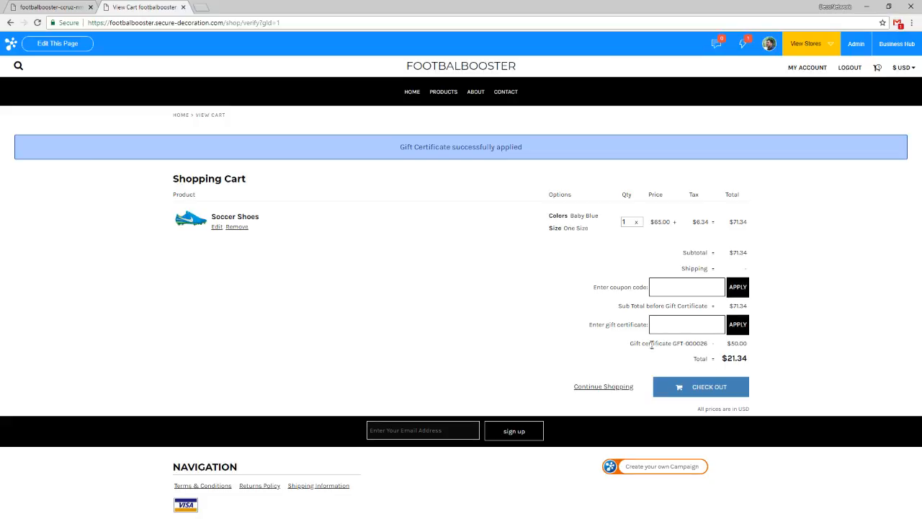
Check the gift certificate deduction and cart total, continue to the checkout's address page, and close the store site.
drag(630, 343, 703, 346)
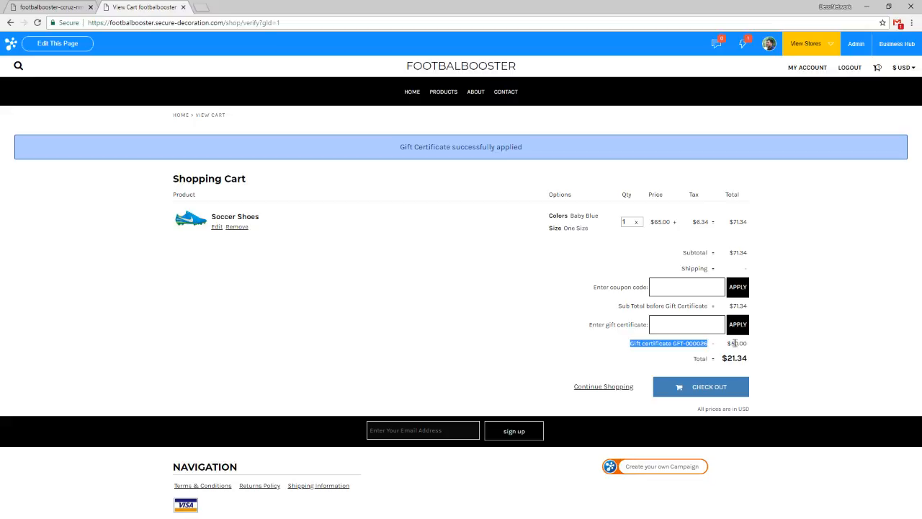
click(735, 343)
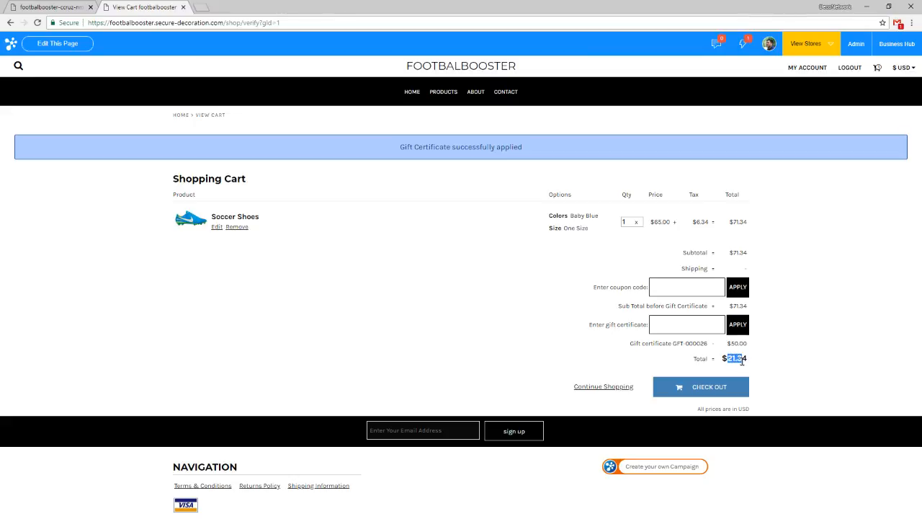
click(725, 389)
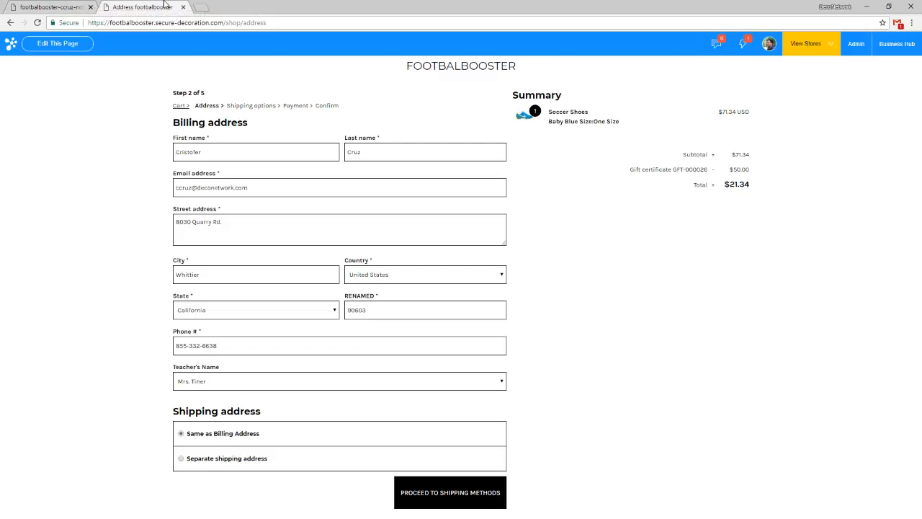
key(ctrl+w)
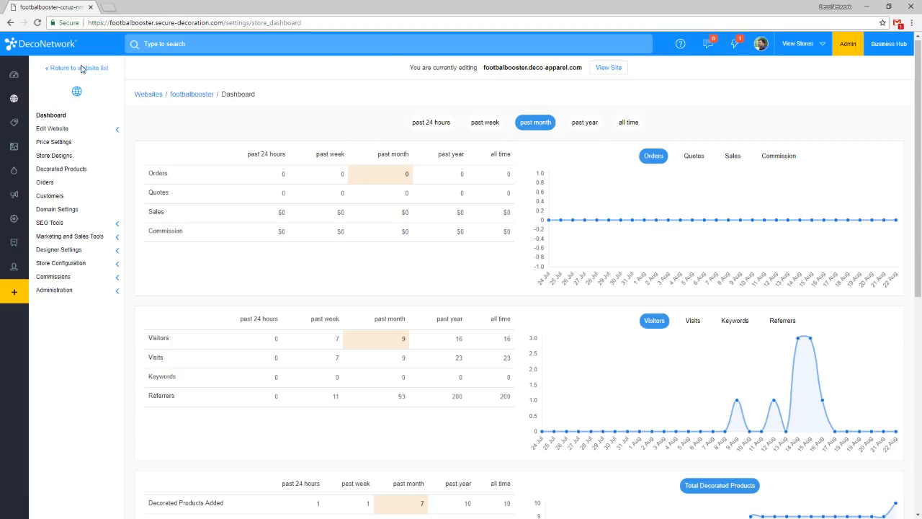
Leave the store dashboard and open the Business Hub Order Display options in the Production & Order Settings.
click(36, 93)
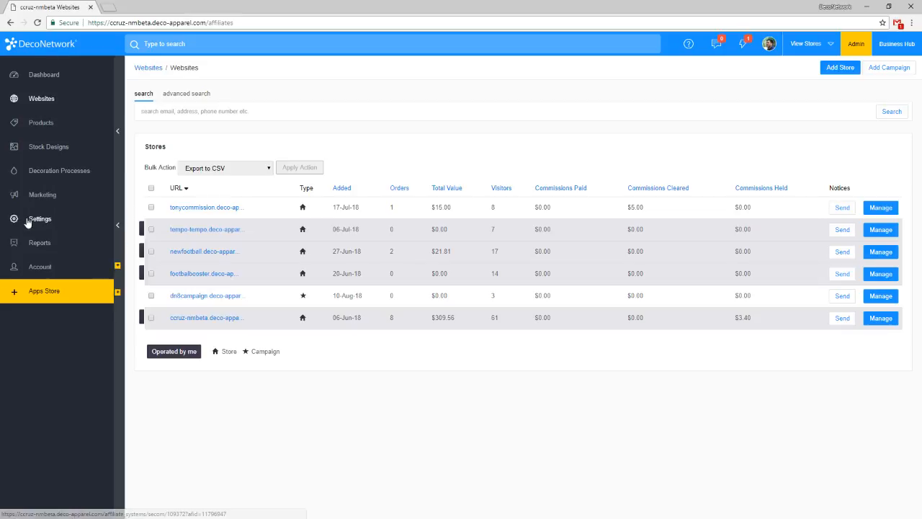
click(27, 220)
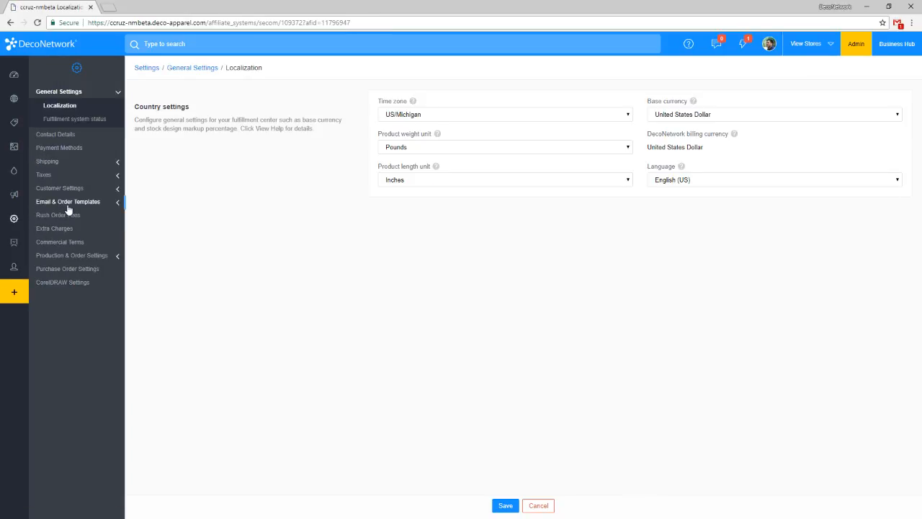
click(91, 261)
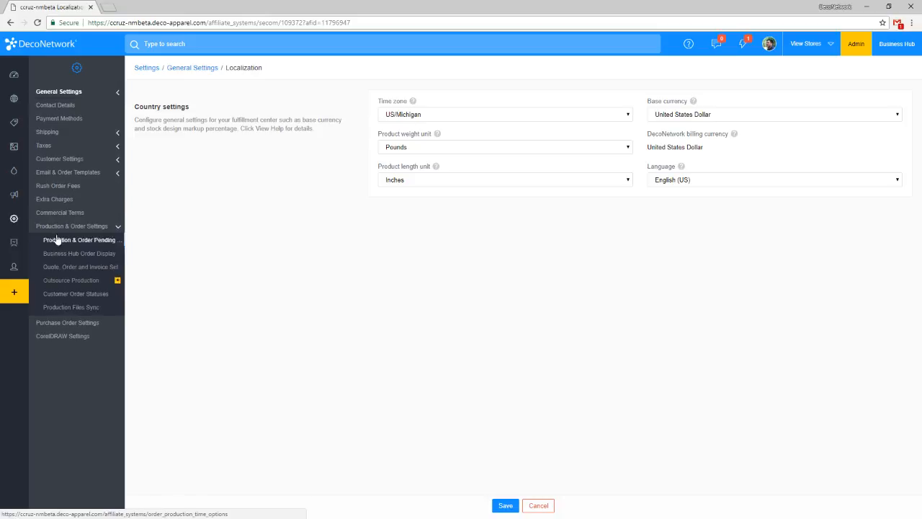
click(93, 253)
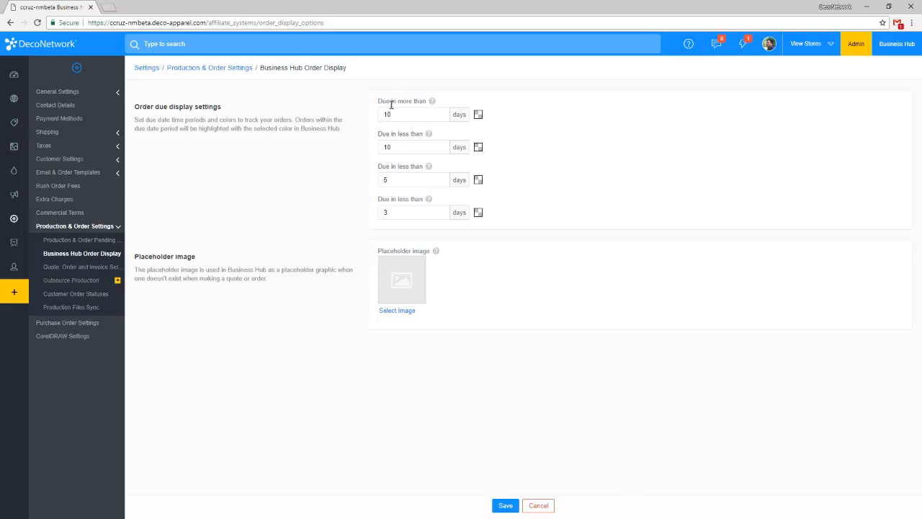
Color the order due periods green for over 10 days, amber under 10, orange under 5 and red under 3, and save.
click(478, 115)
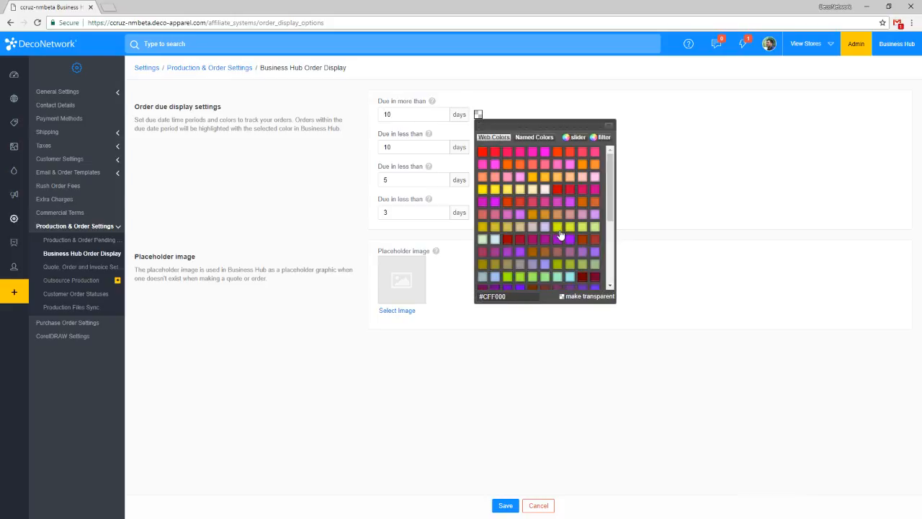
click(522, 278)
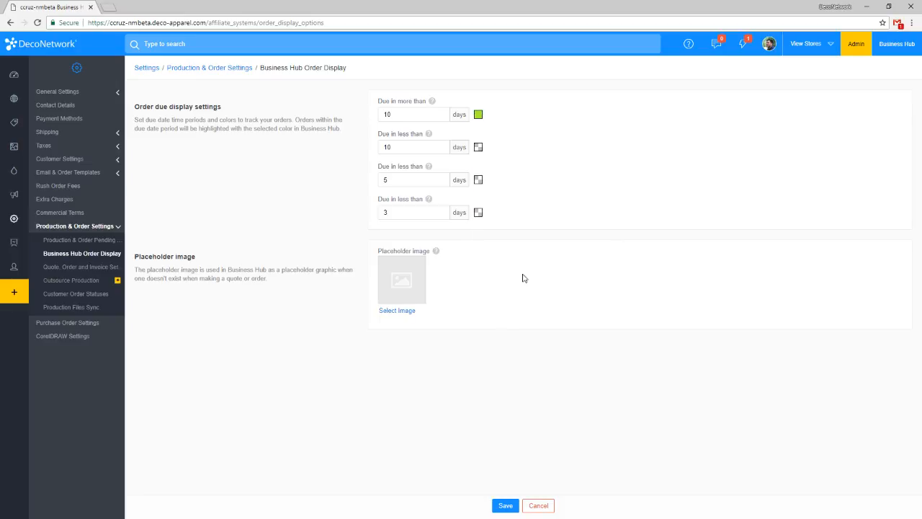
click(478, 213)
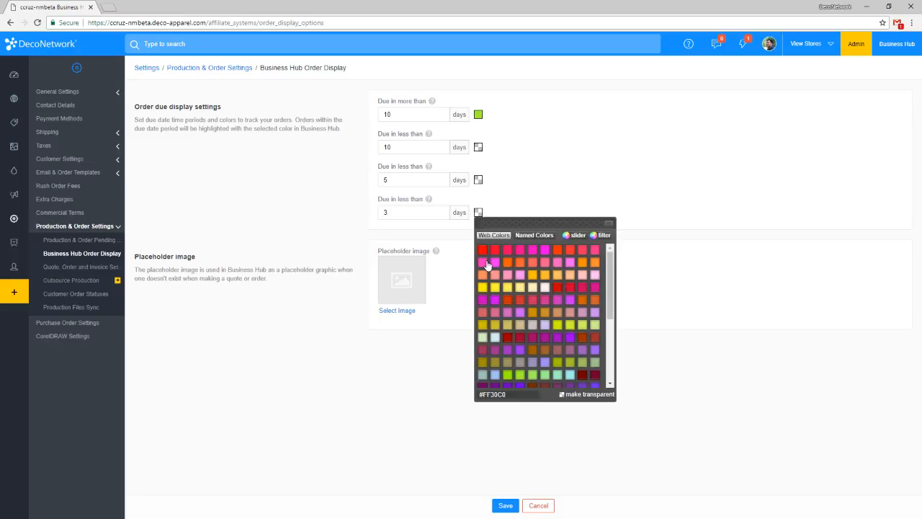
click(570, 252)
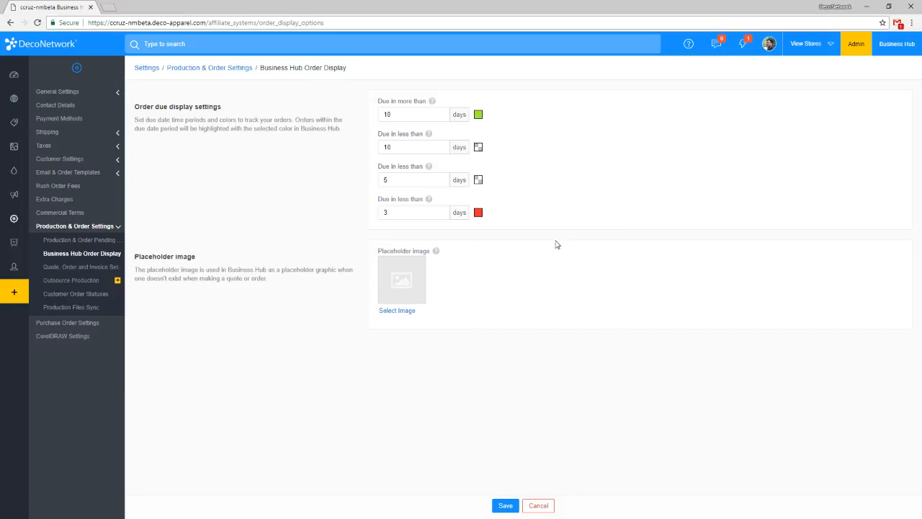
click(479, 180)
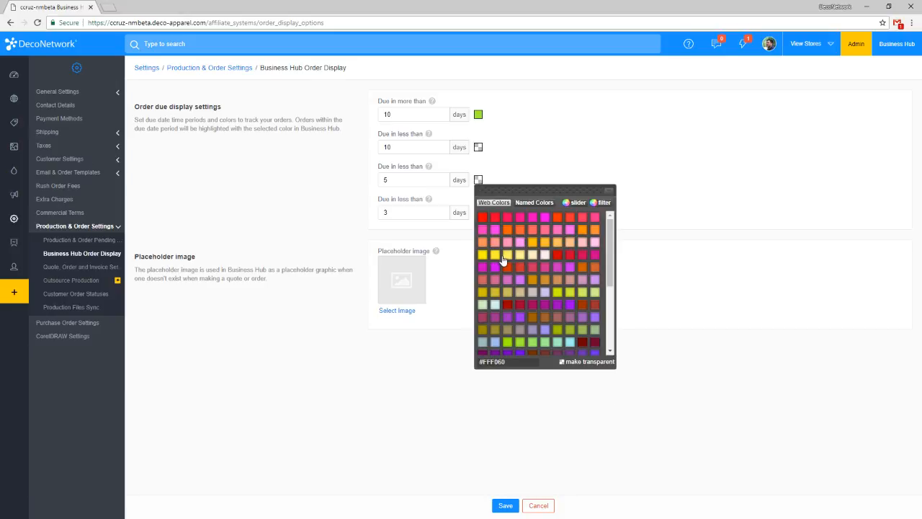
click(583, 231)
click(478, 147)
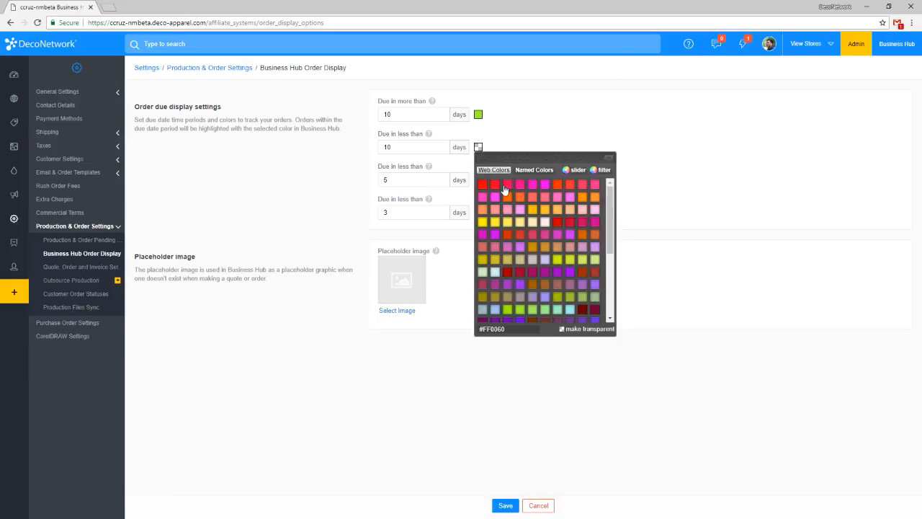
click(536, 212)
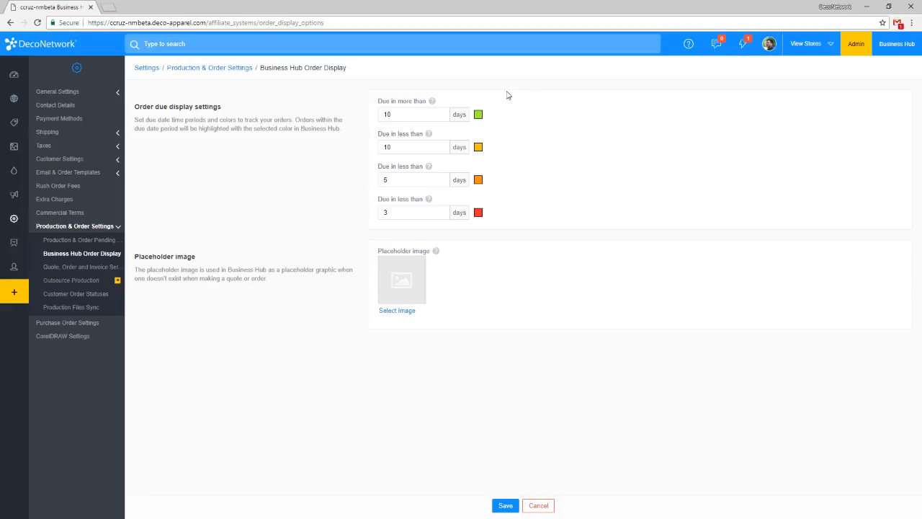
click(503, 506)
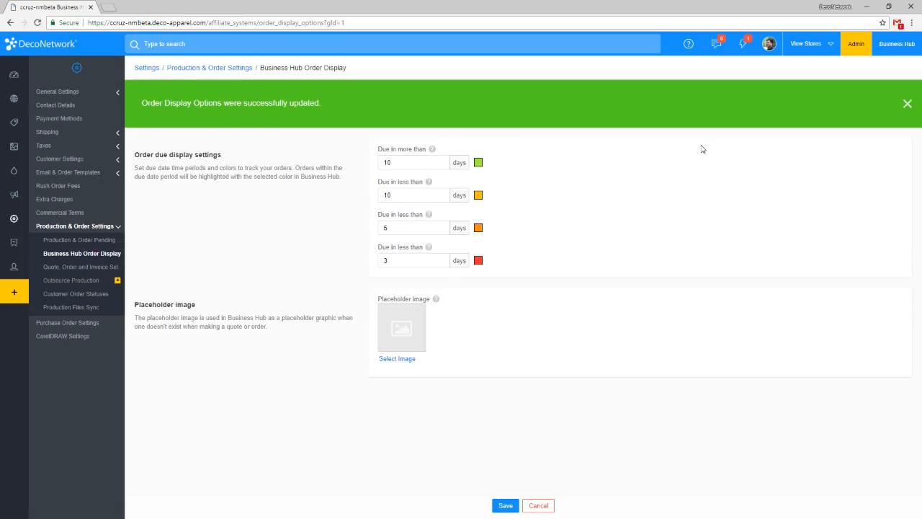
Open the Business Hub's Orders list and check the due date highlight colors on the open orders.
click(906, 47)
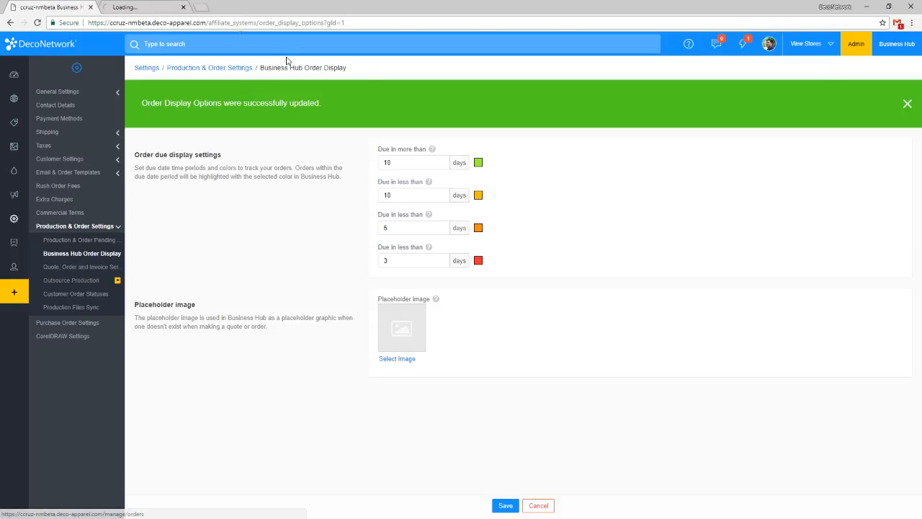
click(145, 7)
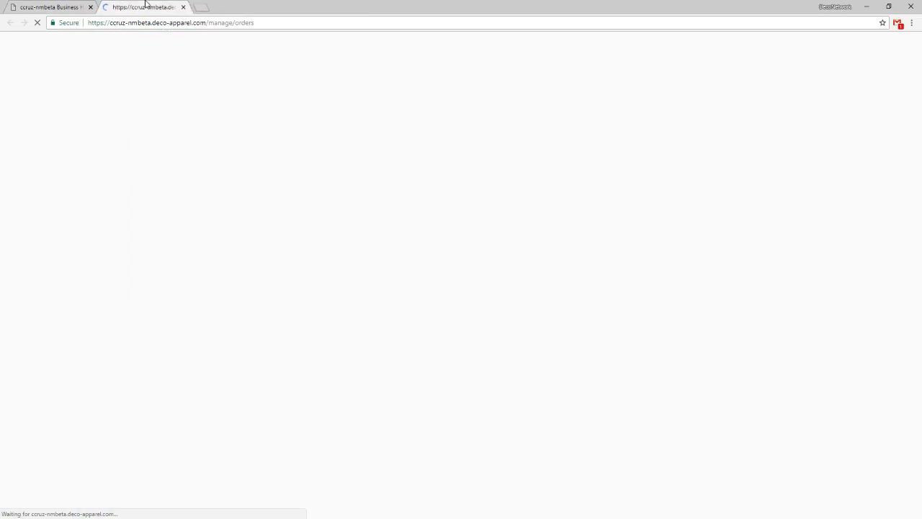
click(83, 6)
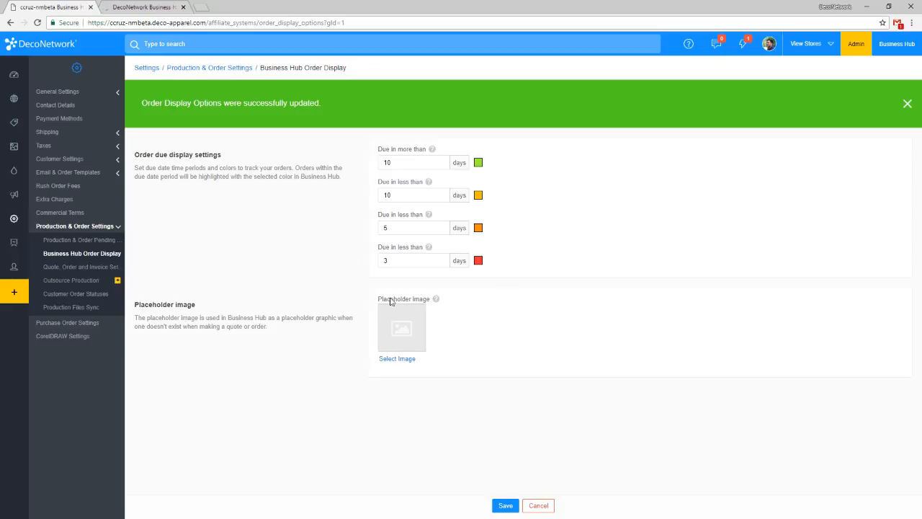
click(157, 5)
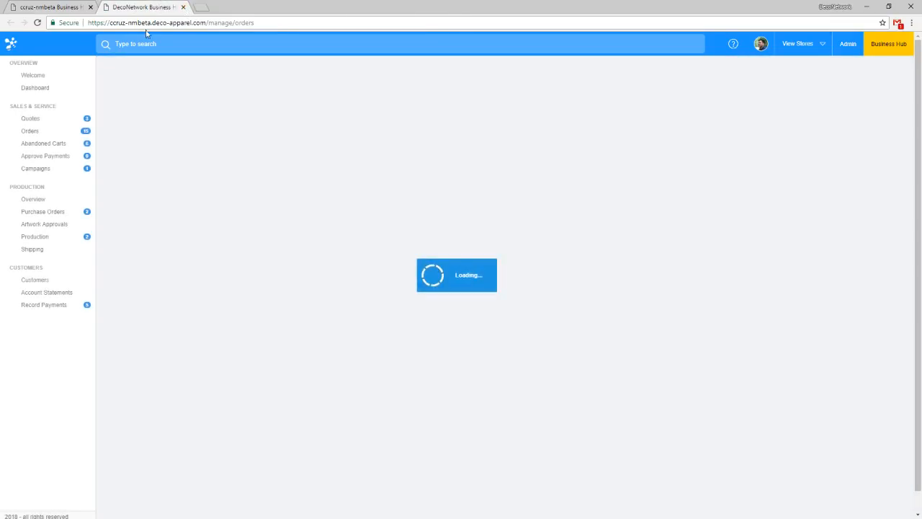
click(41, 131)
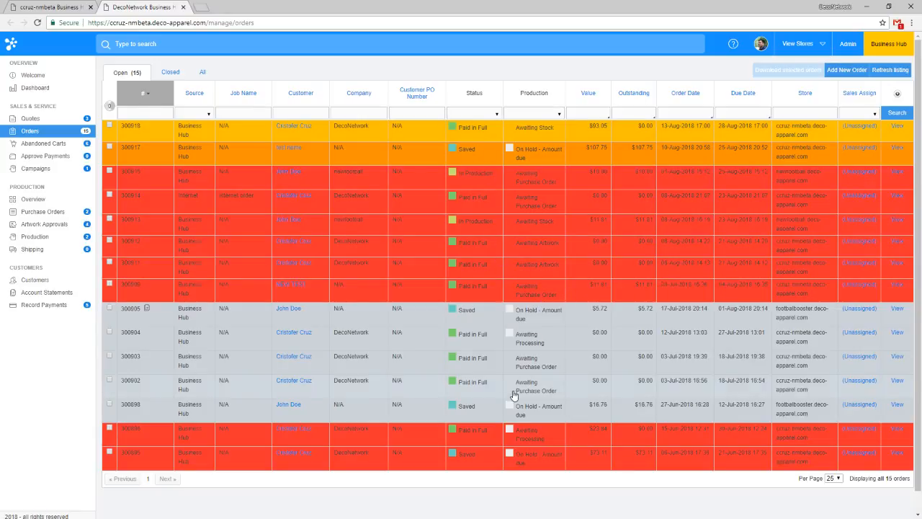
Look over the highlighted open orders, return to the admin settings and open Production & Order Pending Times.
scroll(525, 371, down, 1)
scroll(526, 367, up, 1)
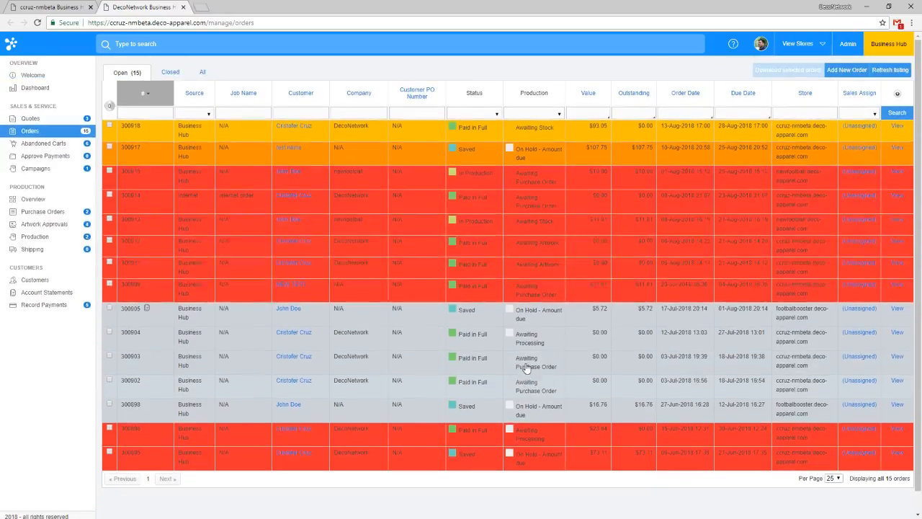
click(53, 6)
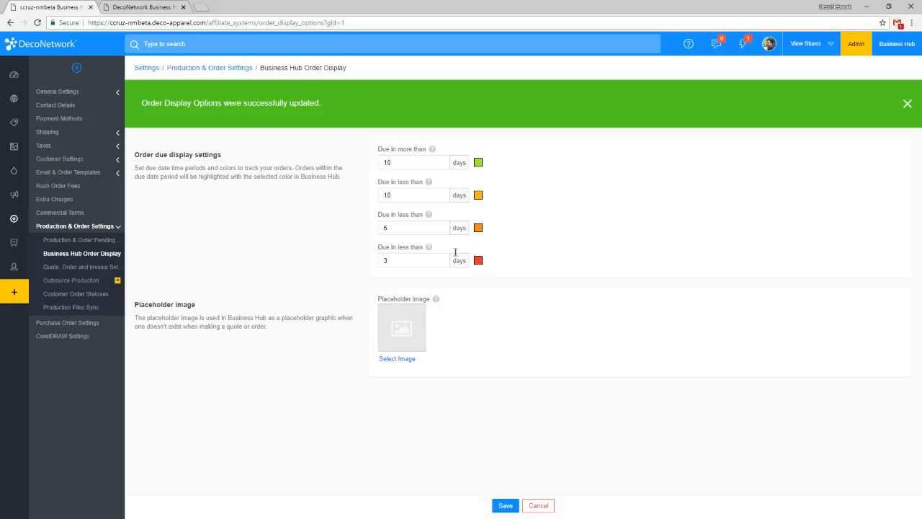
click(143, 5)
click(80, 6)
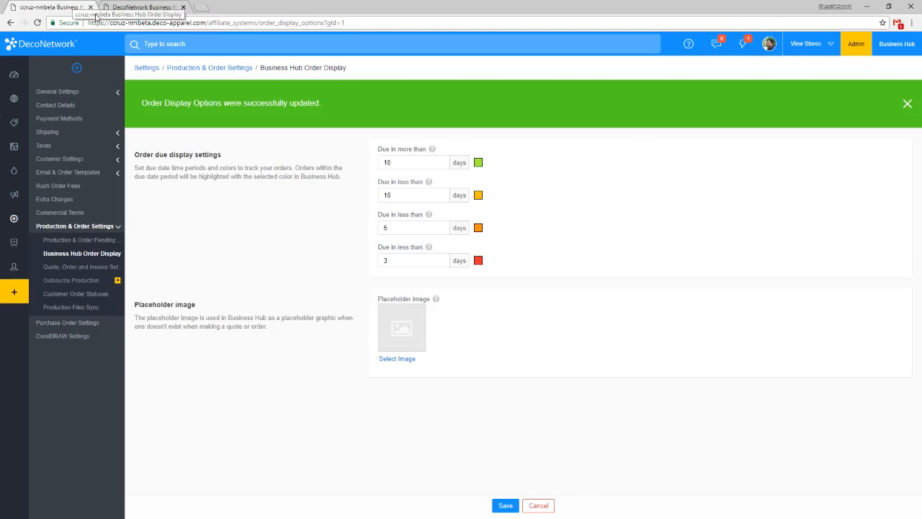
click(98, 245)
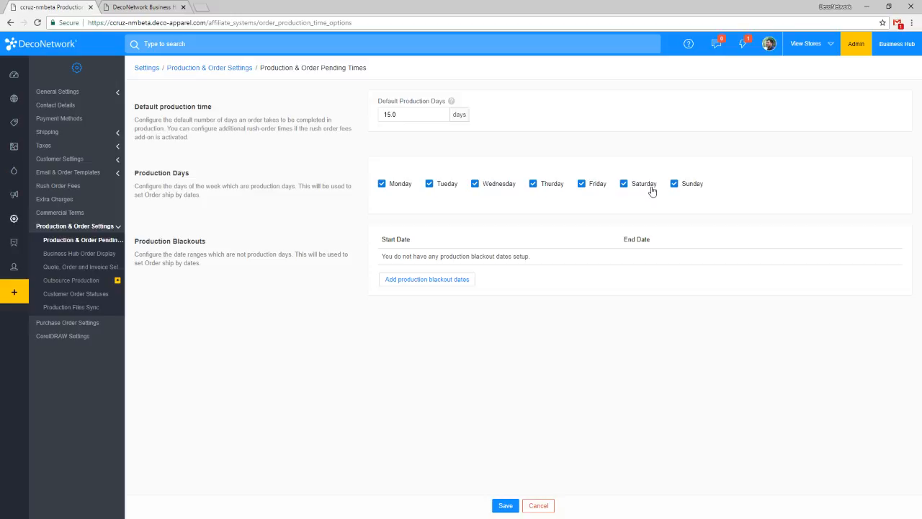
Set the default production days to 14 and exclude Saturday and Sunday from the production days.
drag(422, 112, 352, 111)
click(683, 185)
click(649, 189)
click(431, 119)
text(14)
click(422, 148)
Add two production blackout entries and set the first one's start and end dates to July 4, 2018.
click(442, 278)
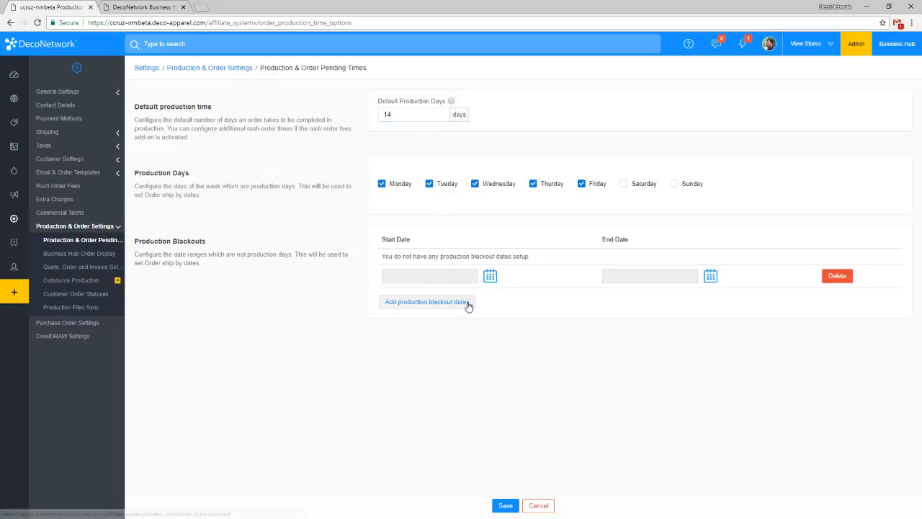
click(454, 302)
click(490, 278)
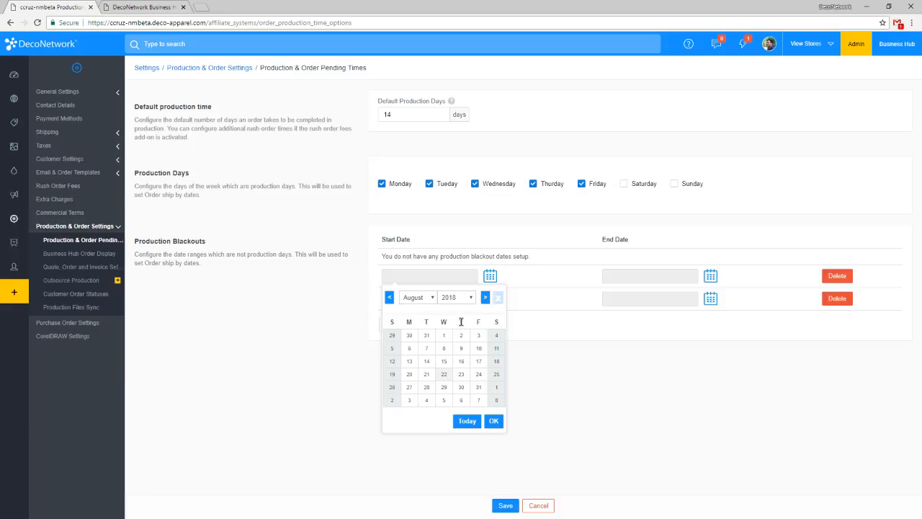
click(429, 298)
click(409, 356)
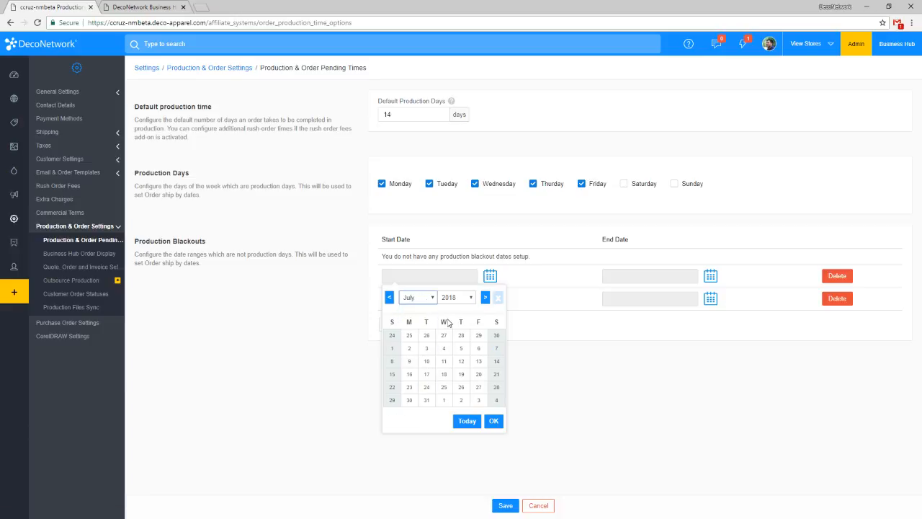
click(445, 351)
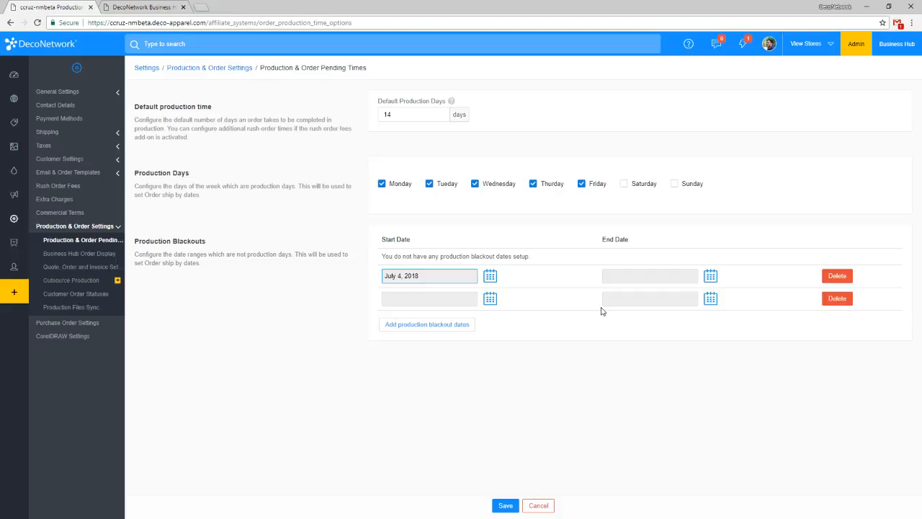
click(711, 278)
click(636, 297)
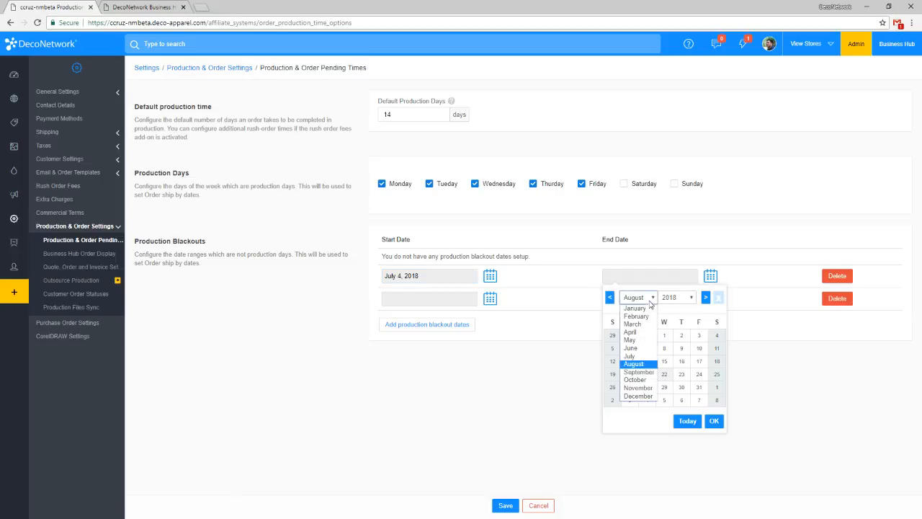
click(648, 359)
click(666, 348)
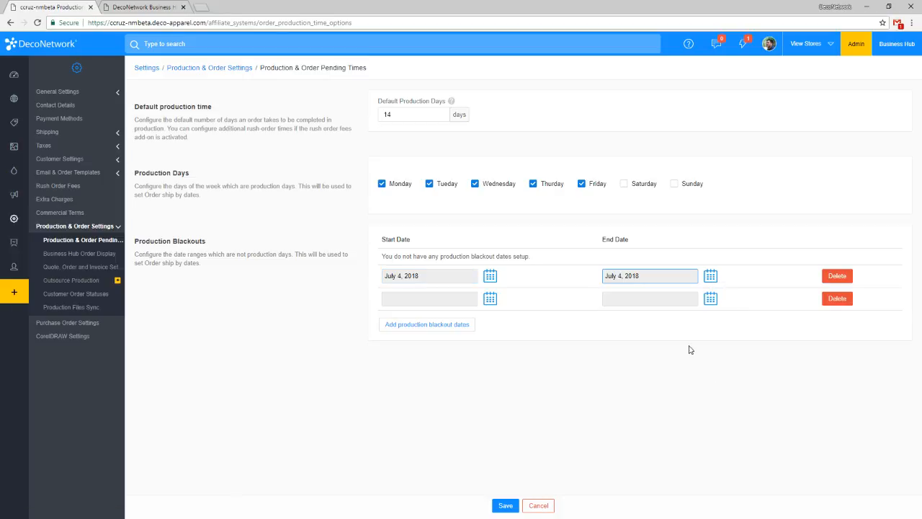
Set the second production blackout's start and end dates to December 25, 2018, and save the production times.
click(491, 298)
click(425, 322)
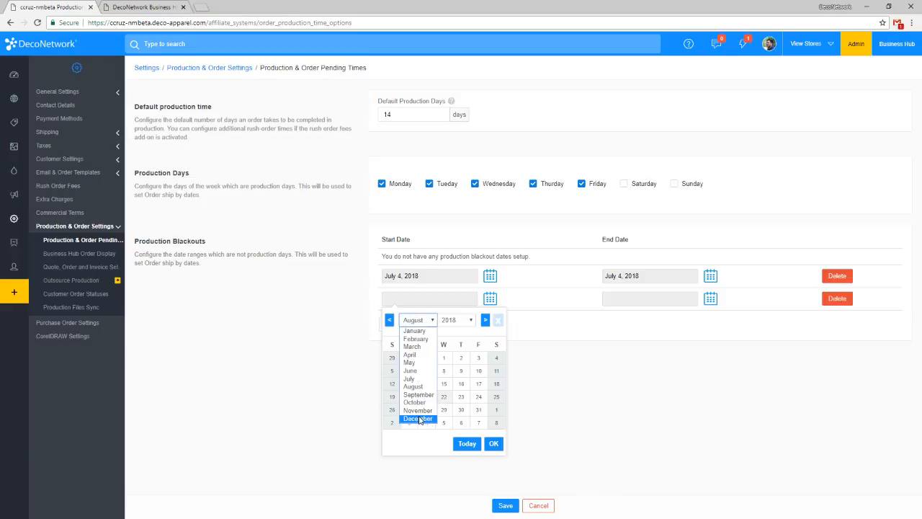
click(421, 419)
click(426, 409)
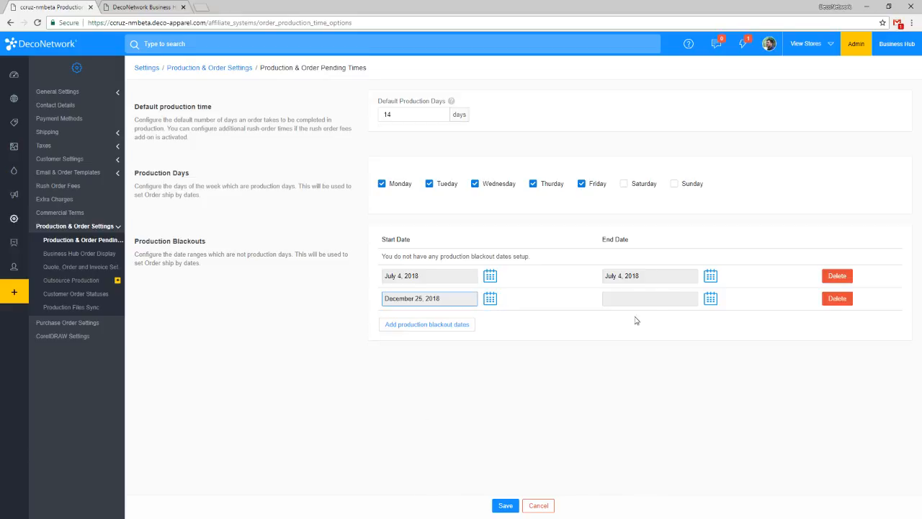
click(654, 298)
click(711, 299)
click(637, 320)
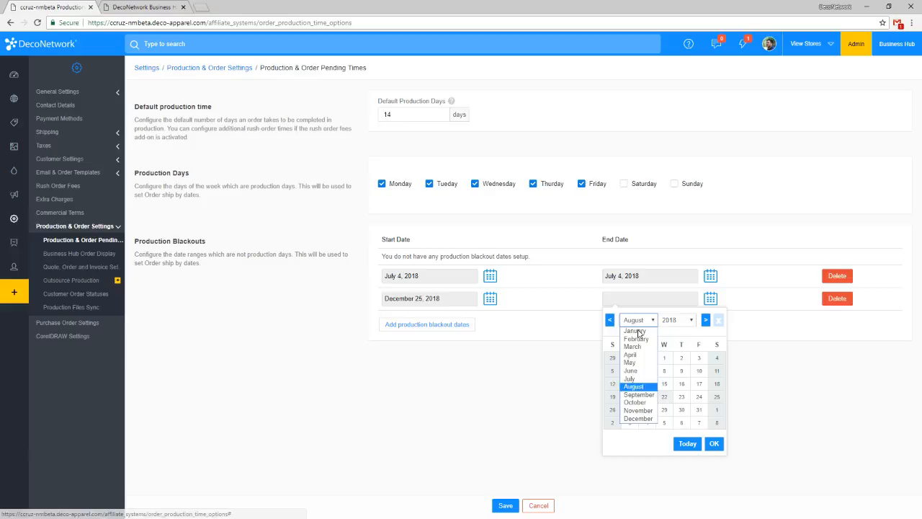
click(637, 420)
click(647, 409)
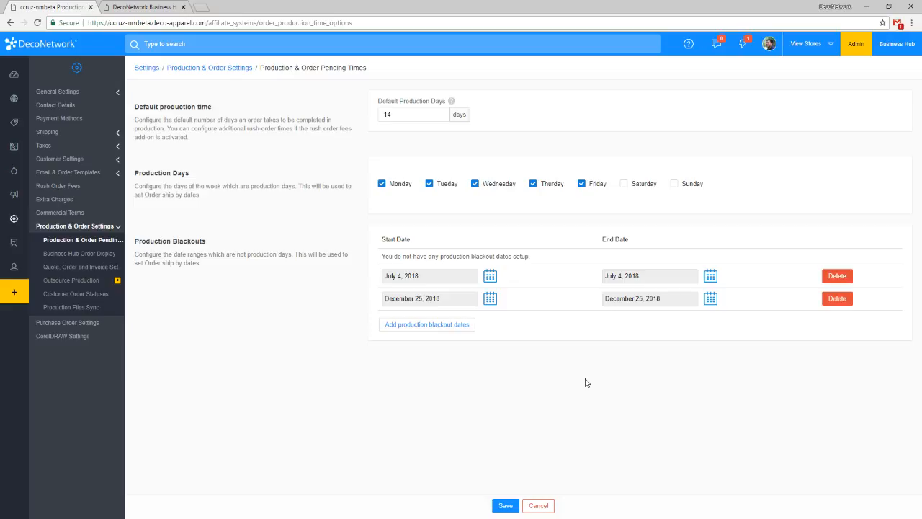
click(497, 508)
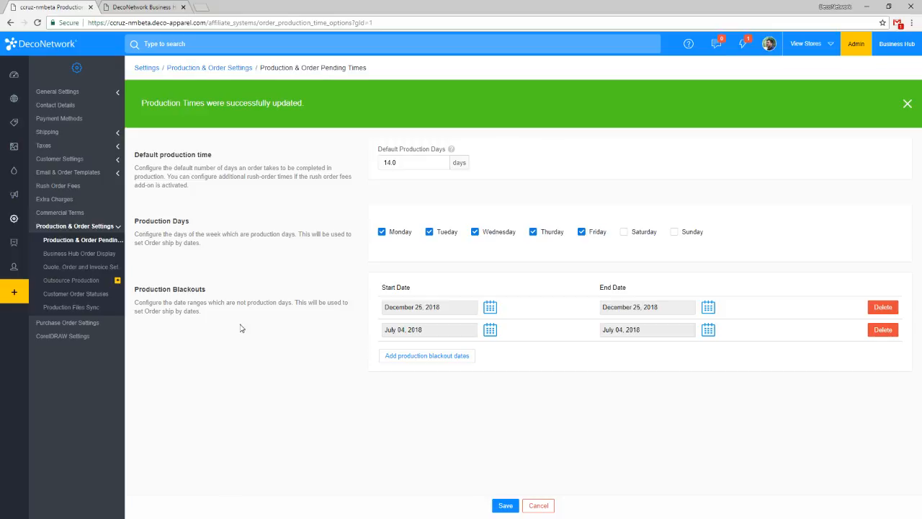
Open the Quote, Order and Invoice Settings, and start a new order in the refreshed Business Hub.
click(92, 271)
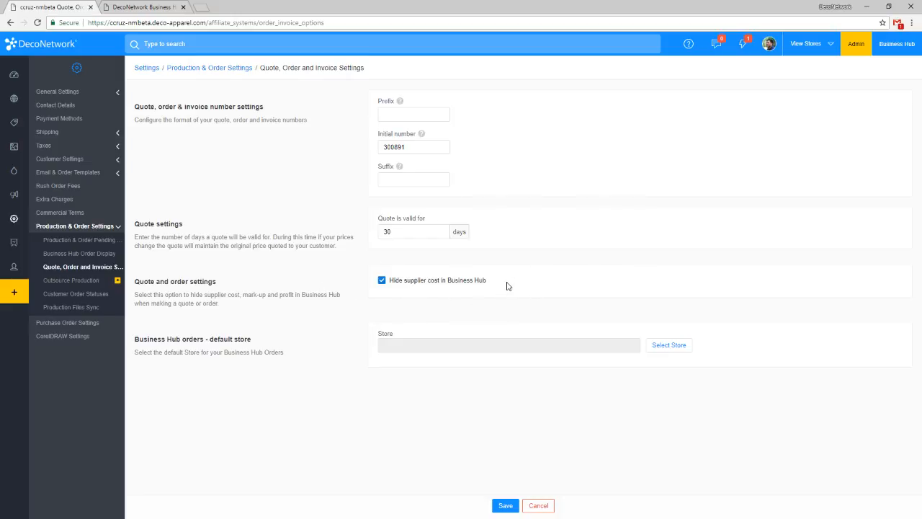
click(151, 6)
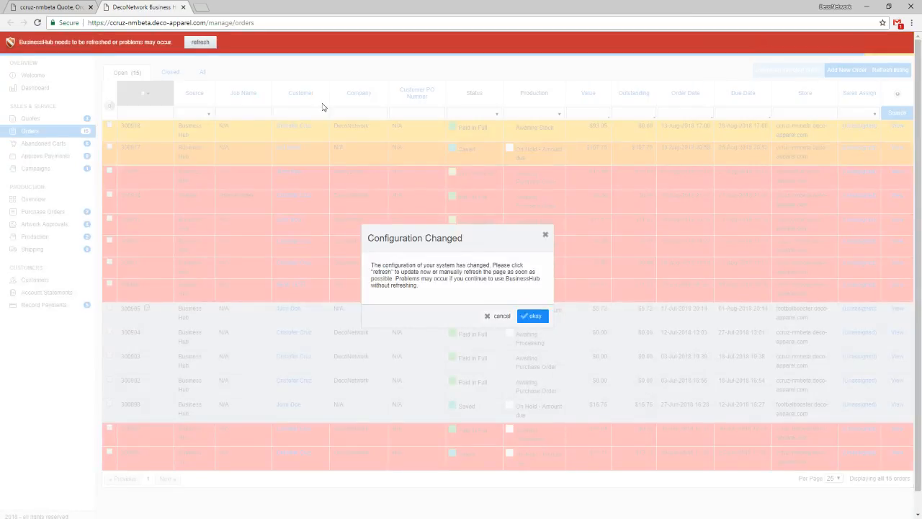
click(201, 43)
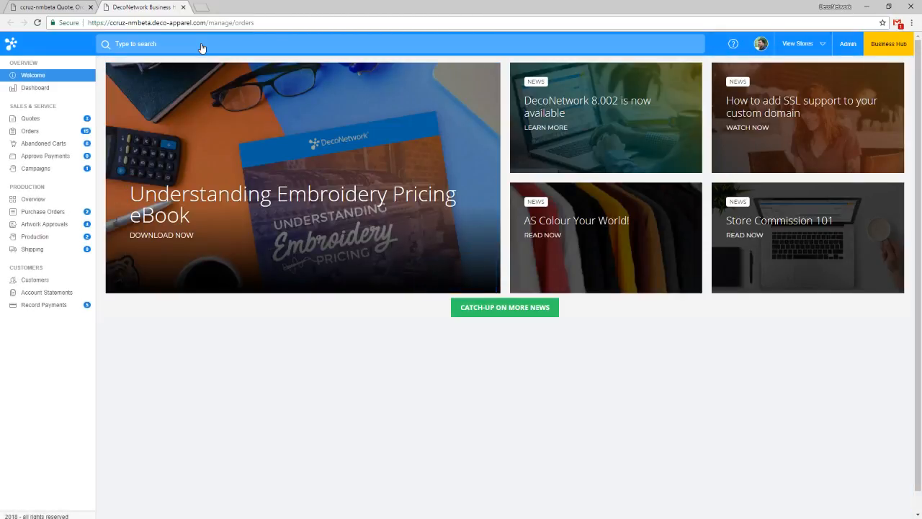
click(29, 130)
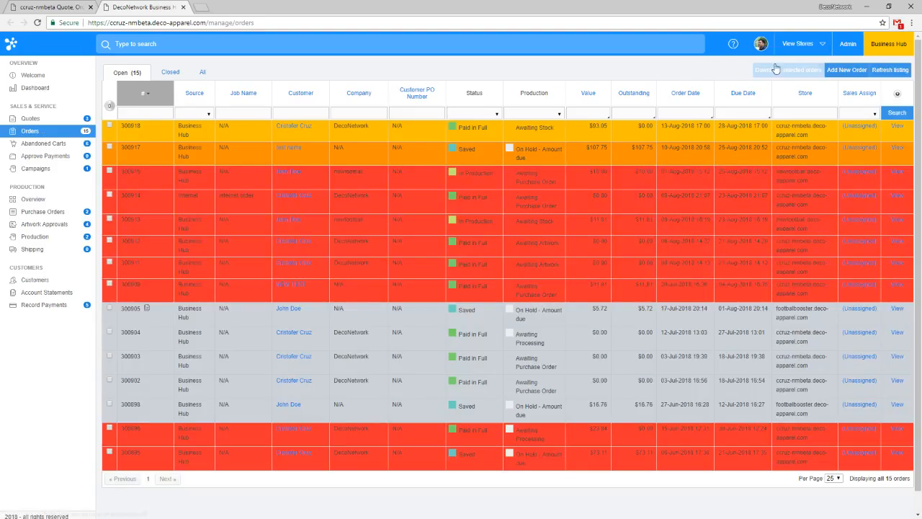
click(851, 70)
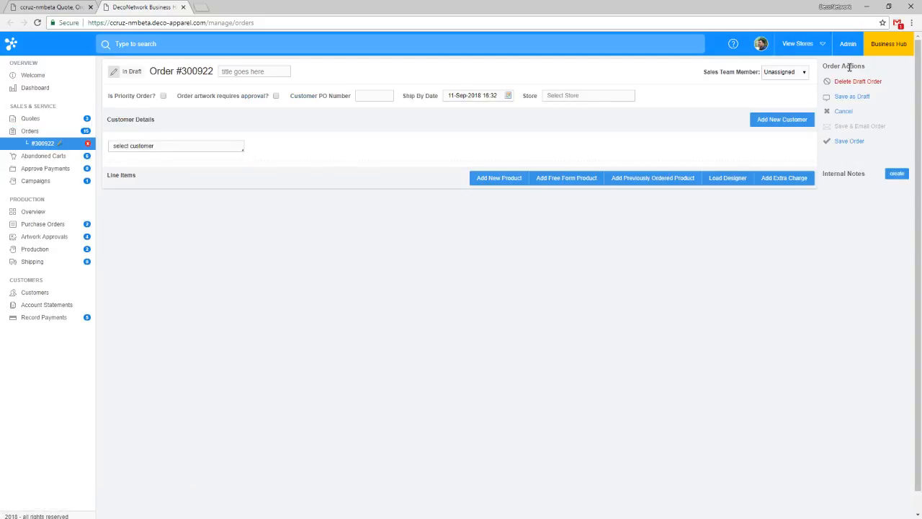
Add the 3931B Youth 5 oz. HD Cotton T-Shirt to the order and open its size, quantity and price breakdown.
click(490, 182)
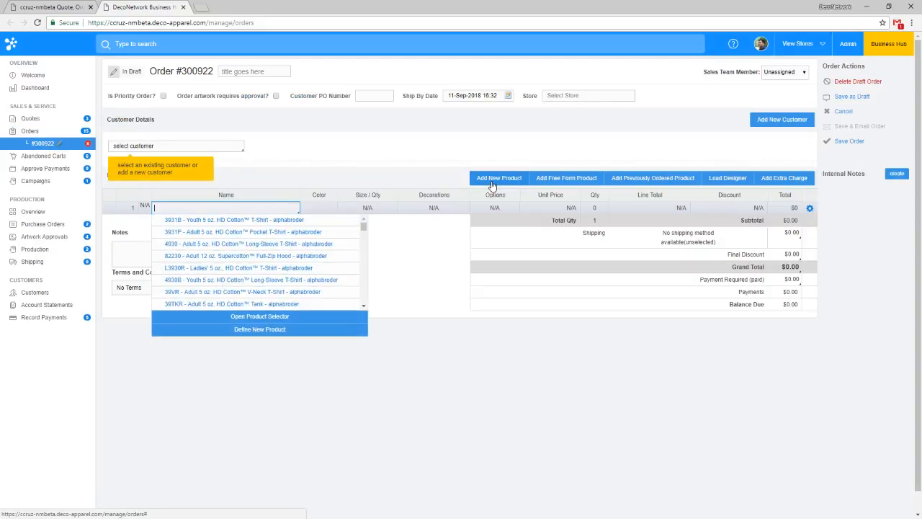
click(286, 220)
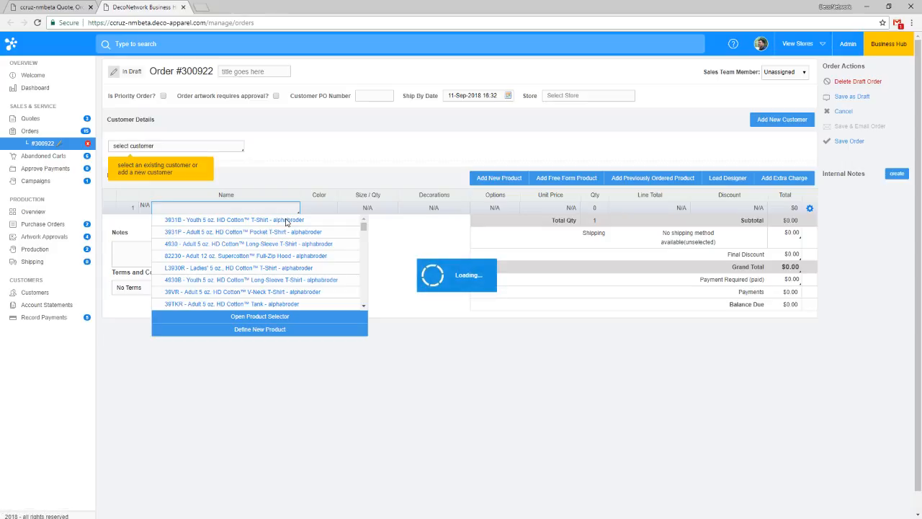
click(382, 208)
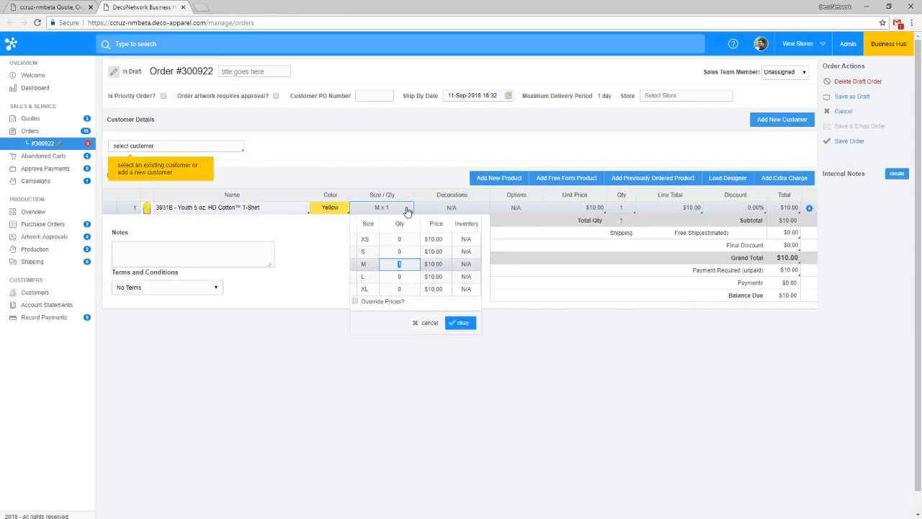
click(427, 238)
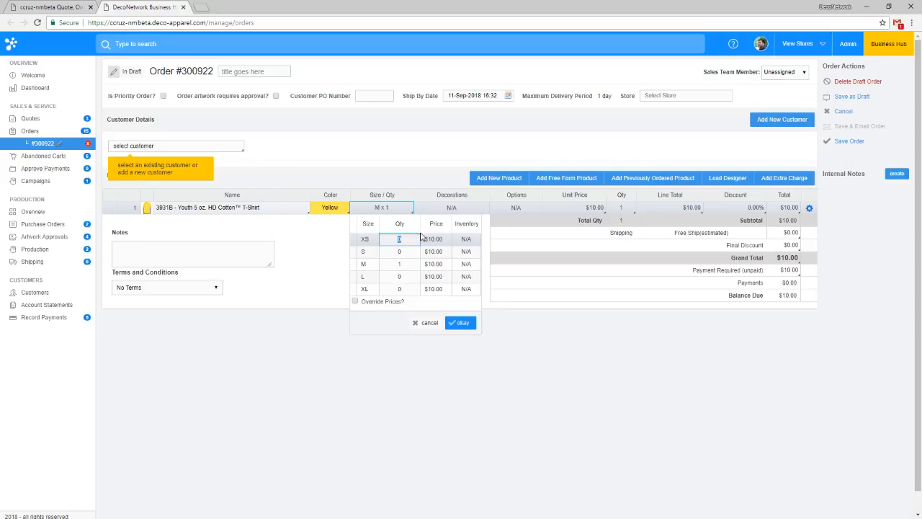
Temporarily disable hiding supplier cost in Business Hub while checking the draft order's size prices, and re-enable it.
click(72, 6)
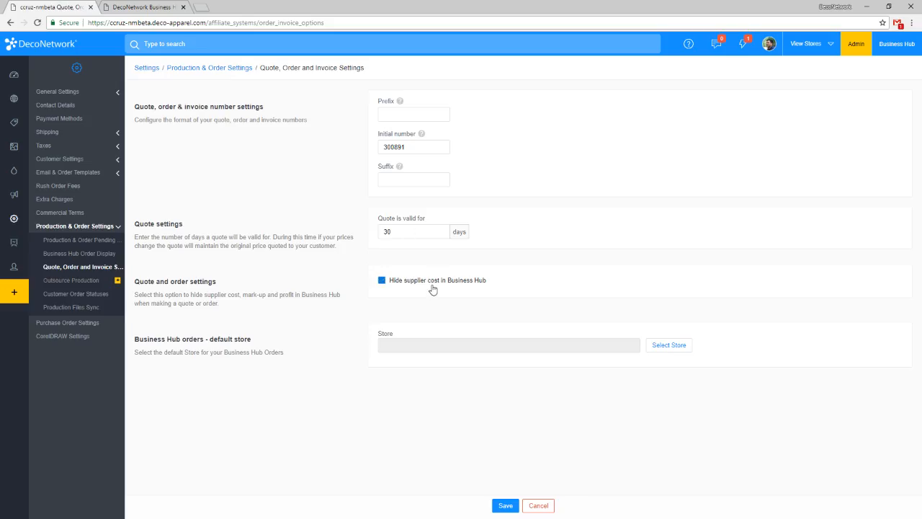
click(433, 285)
click(144, 8)
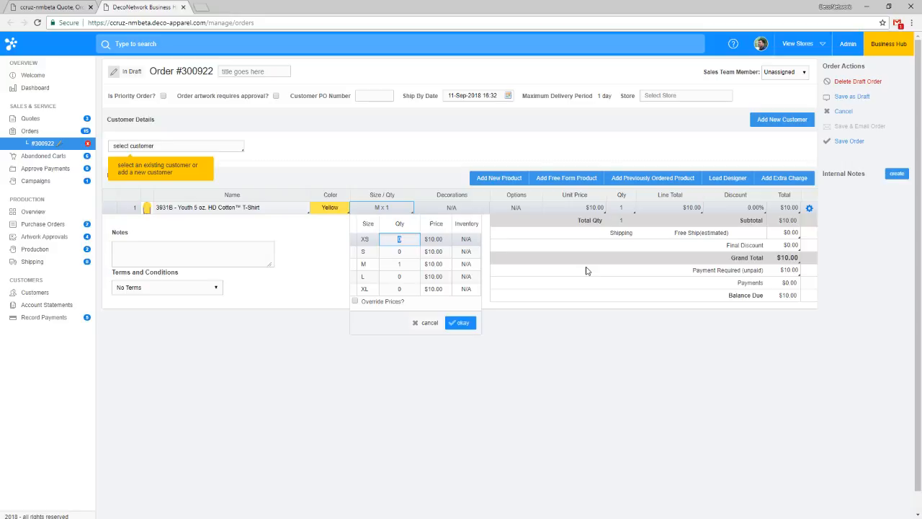
click(54, 7)
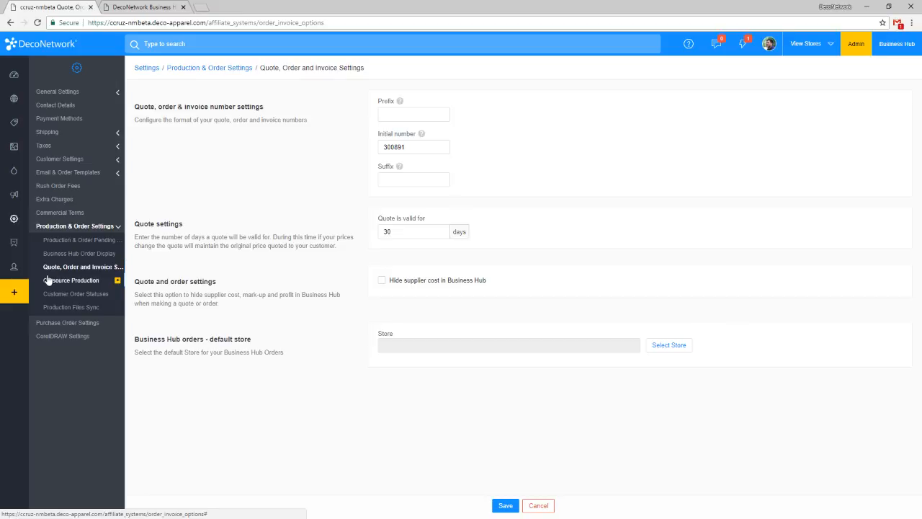
click(419, 287)
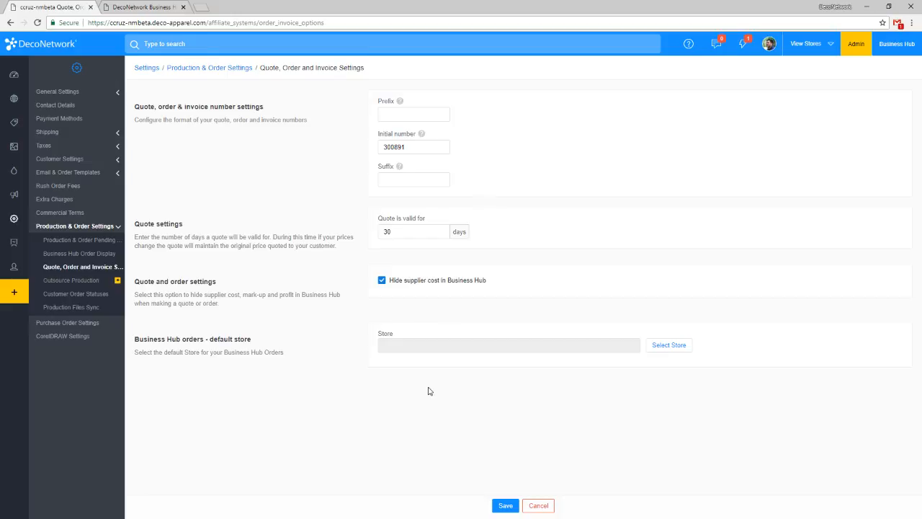
Format the quote, order and invoice numbers with prefix CS, initial number 10000 and suffix WEB.
click(438, 147)
key(ctrl+a)
text(10000)
drag(398, 147, 423, 146)
click(412, 116)
click(415, 178)
click(410, 116)
text(CS)
click(416, 146)
click(409, 179)
text(WEB)
click(515, 187)
click(443, 147)
click(537, 146)
Set footbalbooster.deco-apparel.com as the default store for Business Hub orders and save the settings.
click(669, 347)
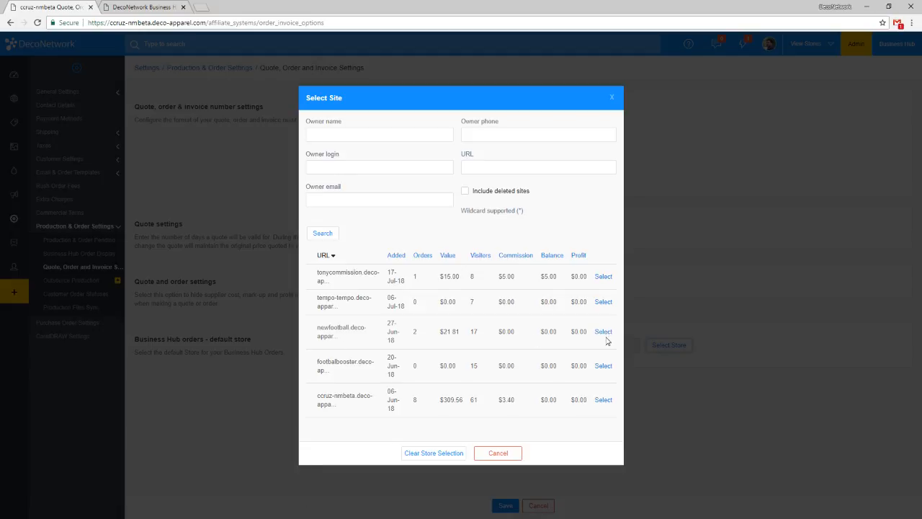
click(604, 366)
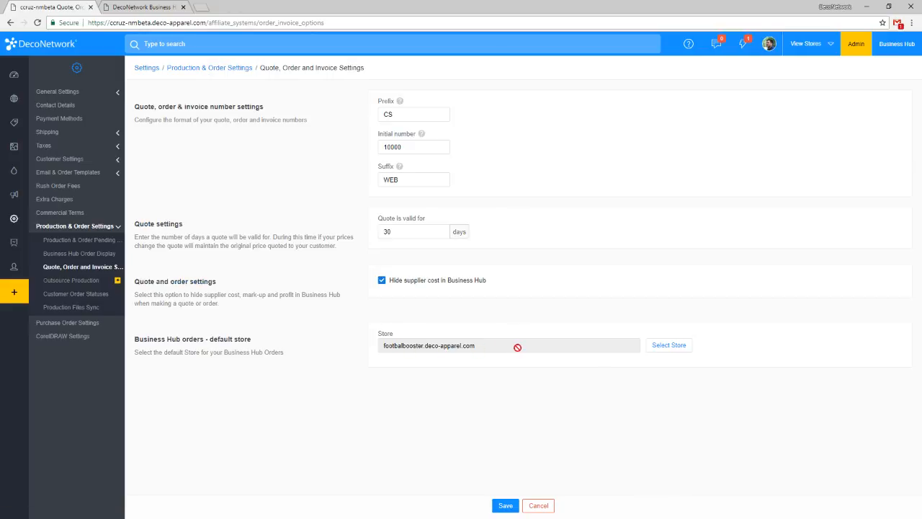
click(505, 505)
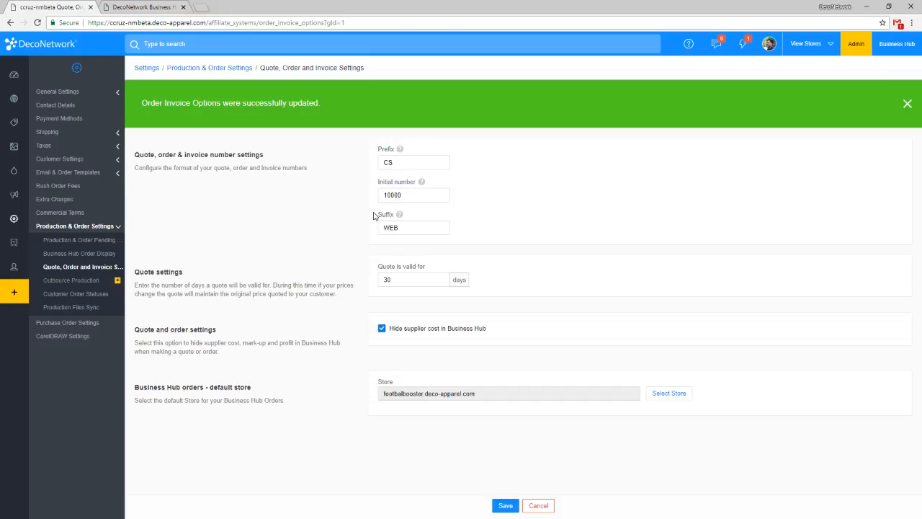
Review the saved default store and open the Customer Order Statuses settings.
drag(475, 395, 382, 407)
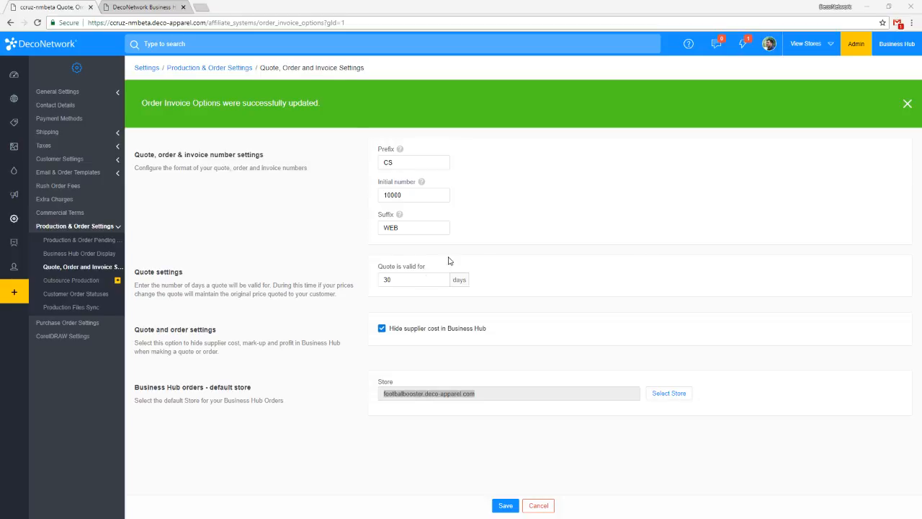
click(542, 231)
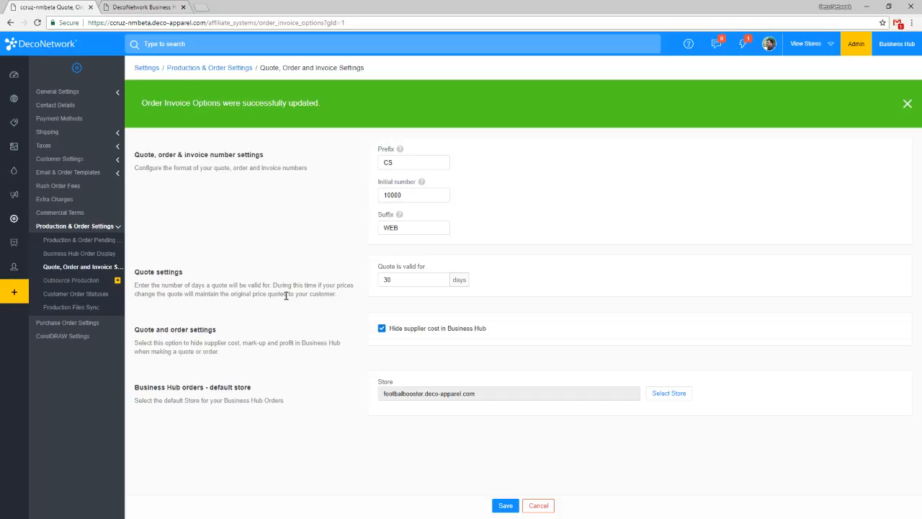
click(95, 295)
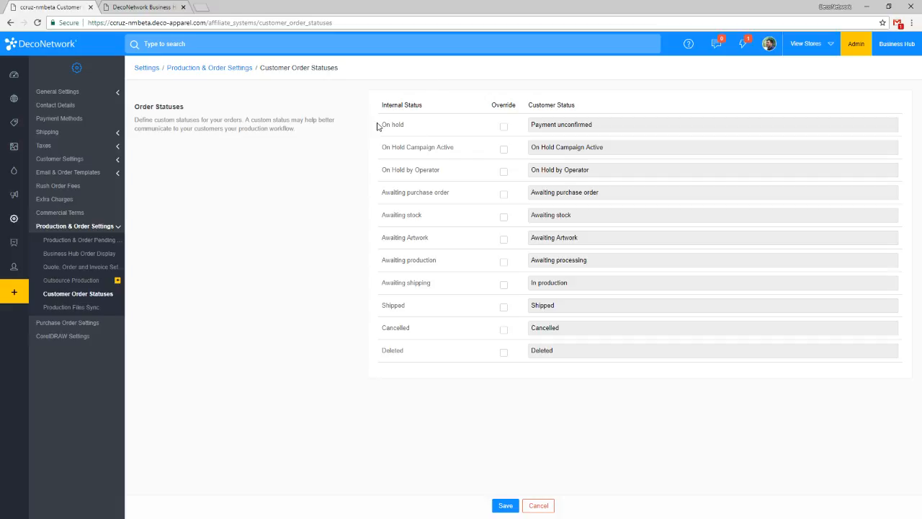
Review the internal order statuses that can be overridden for customers.
drag(377, 126, 424, 328)
click(424, 329)
drag(389, 192, 450, 193)
click(405, 365)
click(504, 128)
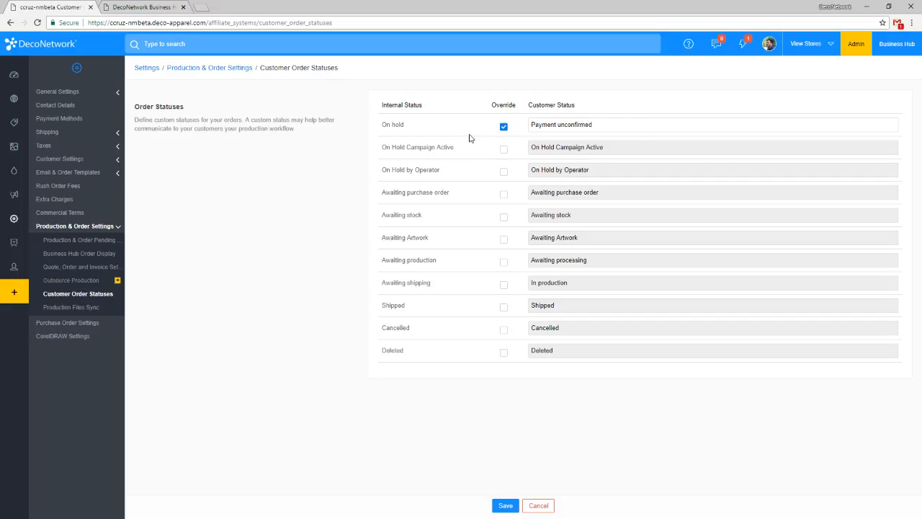
click(502, 127)
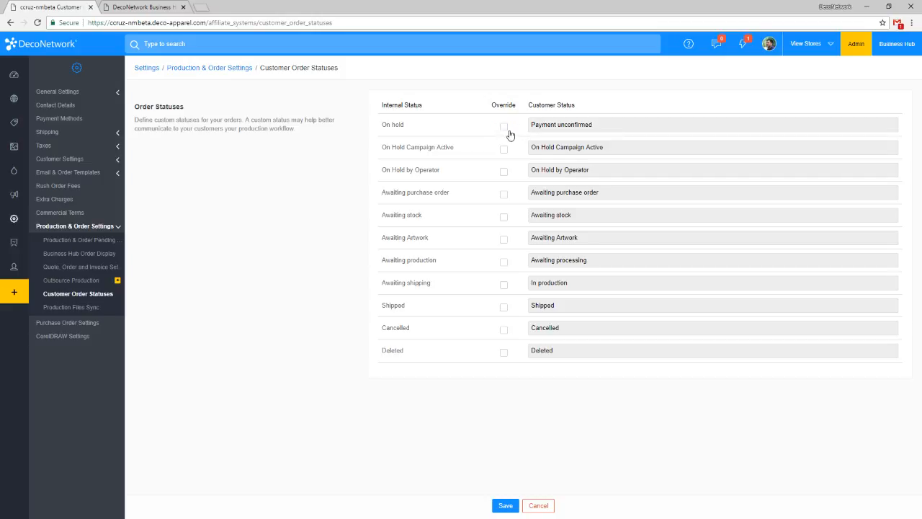
click(503, 128)
click(503, 128)
Override the customer status for Awaiting purchase order with "In production" and copy that text.
click(503, 195)
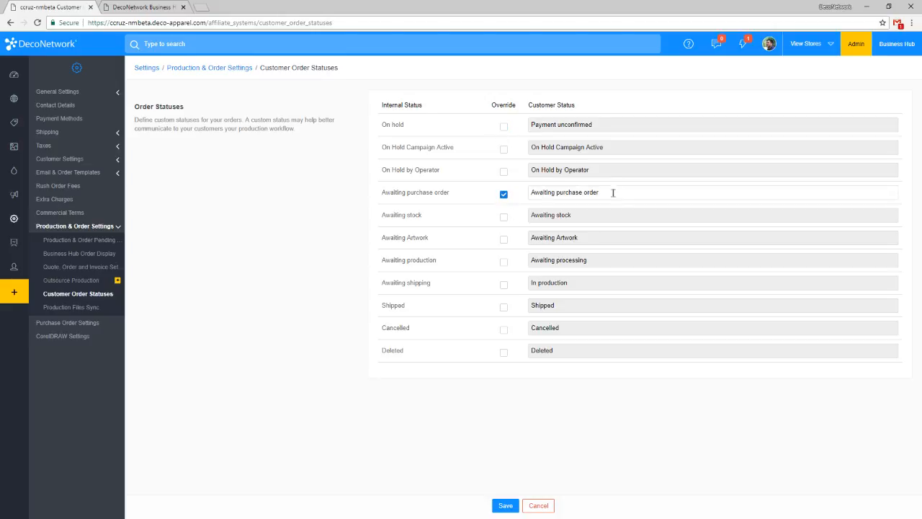
drag(611, 192, 467, 197)
key(BackSpace)
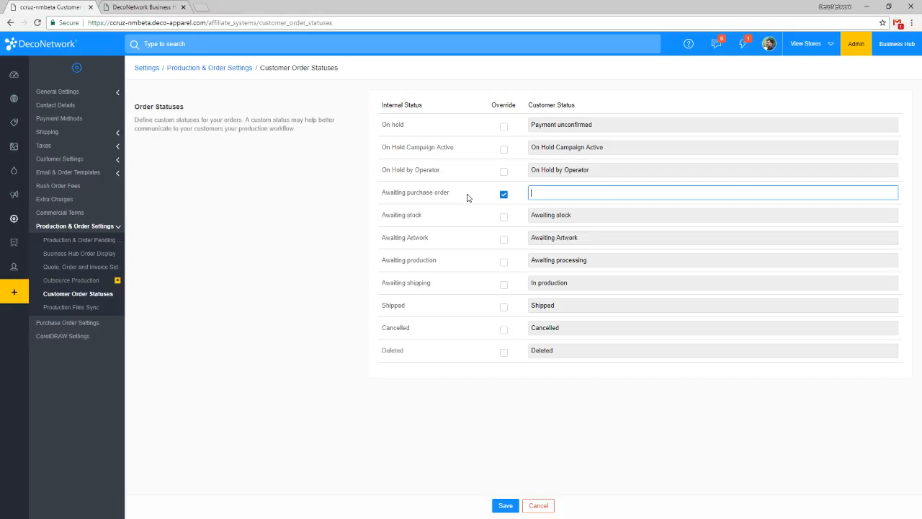
text(In production)
key(ctrl+a)
key(ctrl+c)
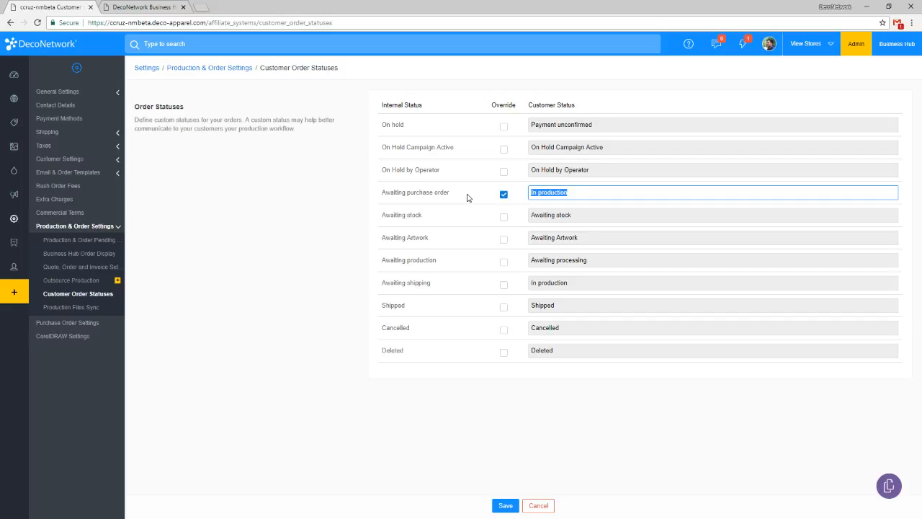
Override the customer statuses for Awaiting stock, Awaiting Artwork and Awaiting production with the copied text "In production".
click(504, 217)
triple_click(555, 213)
key(ctrl+v)
click(504, 239)
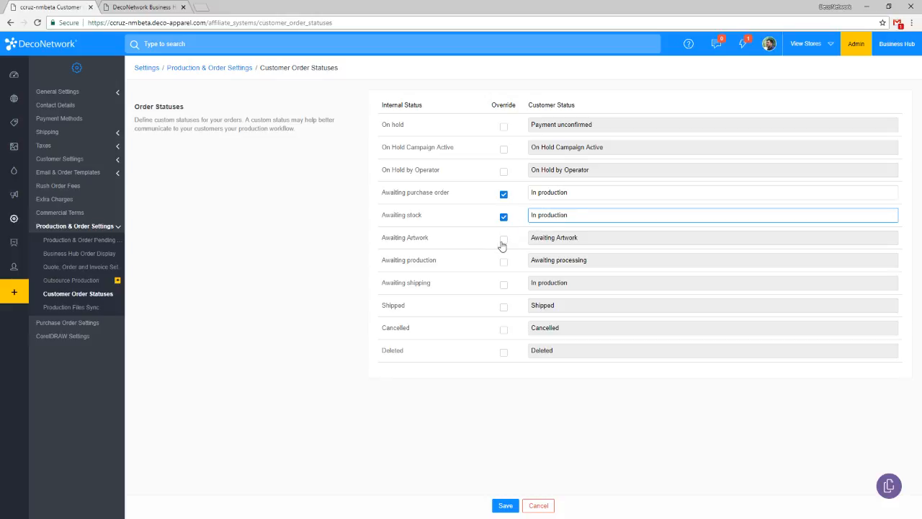
triple_click(535, 238)
key(ctrl+v)
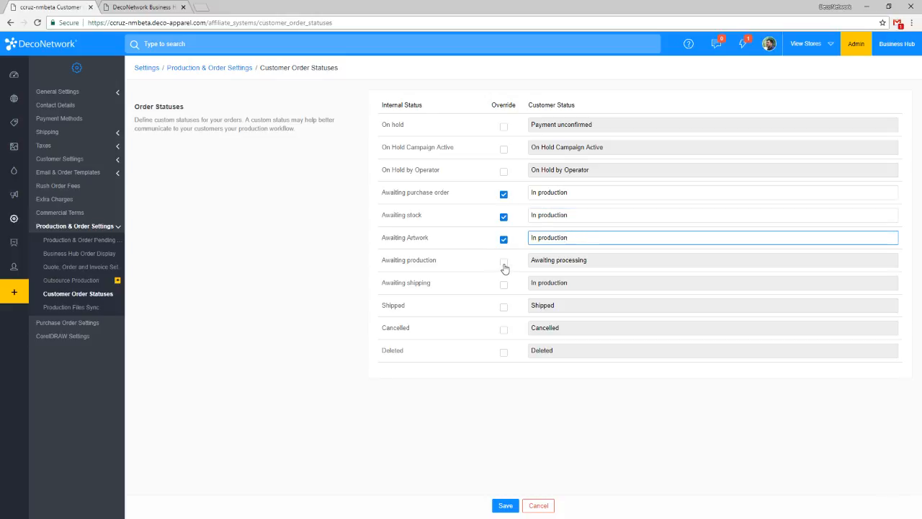
click(502, 262)
triple_click(536, 257)
key(ctrl+v)
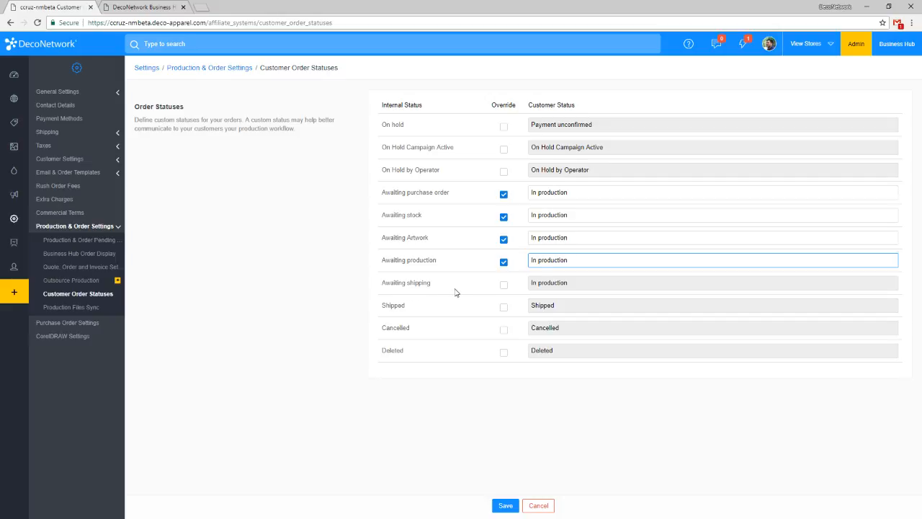
click(453, 311)
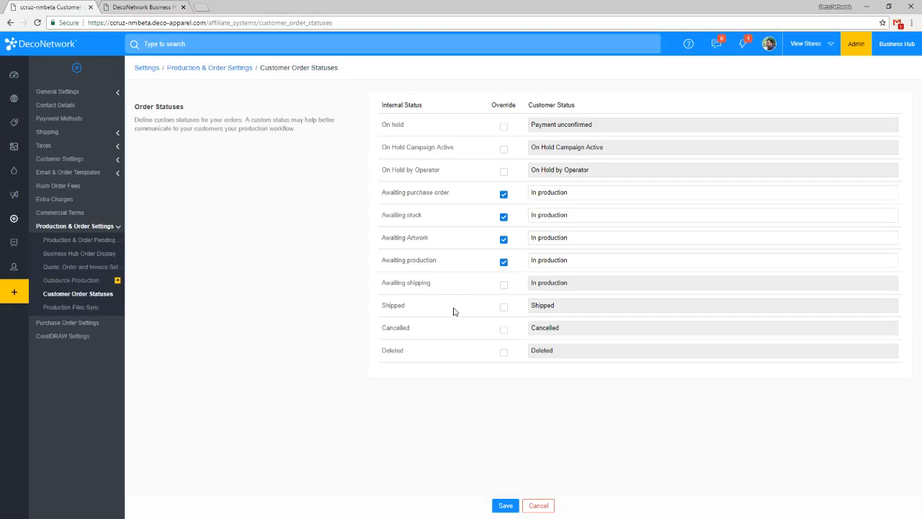
Override the customer status for Awaiting shipping with "Awaiting shipping".
click(503, 286)
double_click(601, 287)
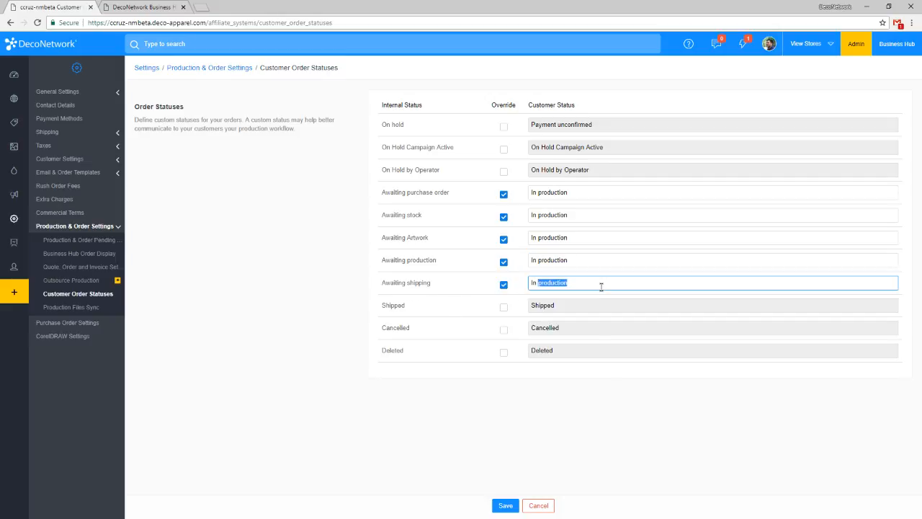
triple_click(601, 286)
text(Awaiting Shipping)
click(559, 283)
key(BackSpace)
text(s)
click(634, 432)
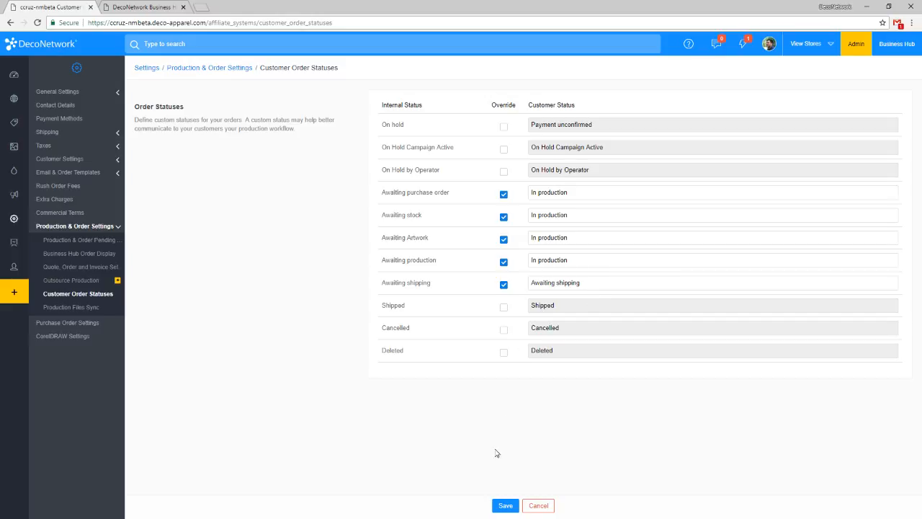
Save the customer order statuses and dismiss the notification.
click(507, 504)
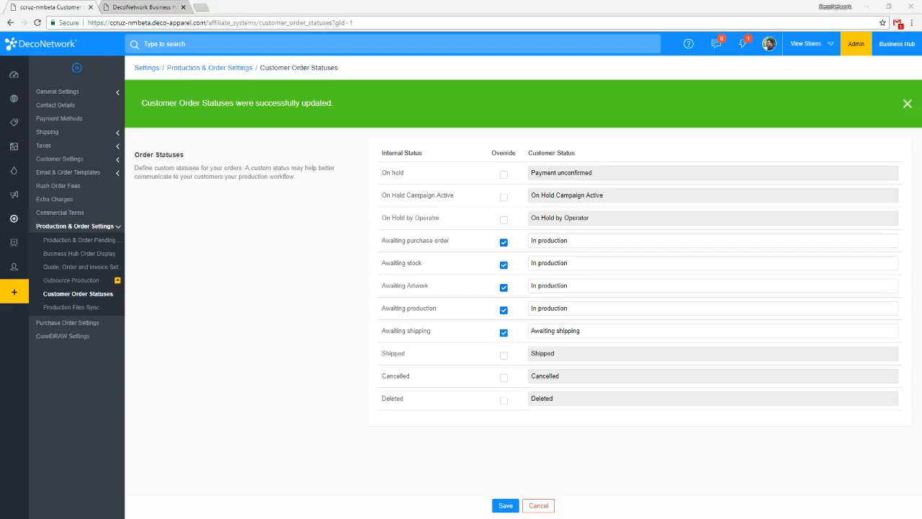
click(309, 264)
click(905, 102)
click(906, 103)
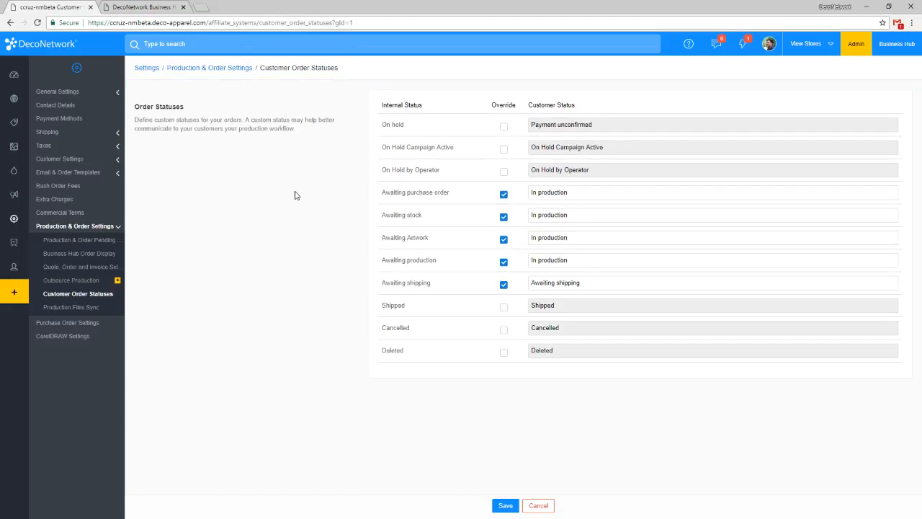
Go to the Export Orders report and open its export order settings.
click(23, 241)
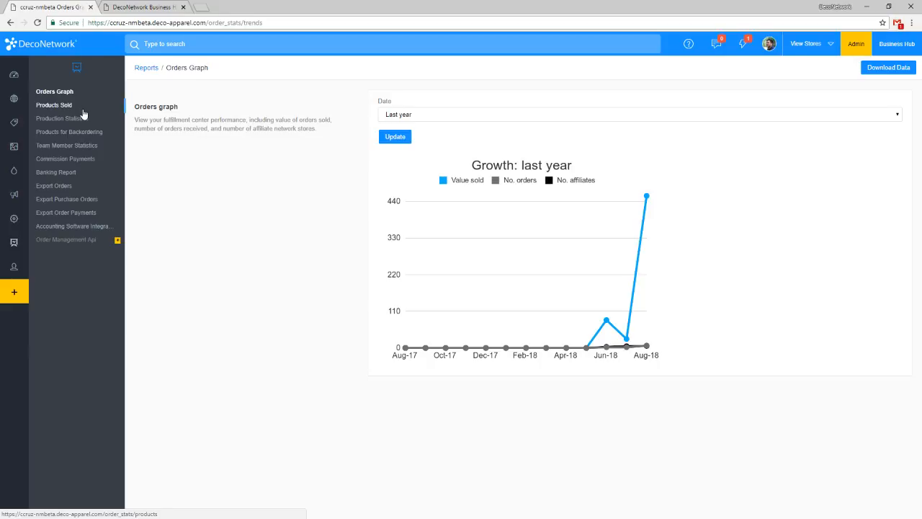
click(64, 190)
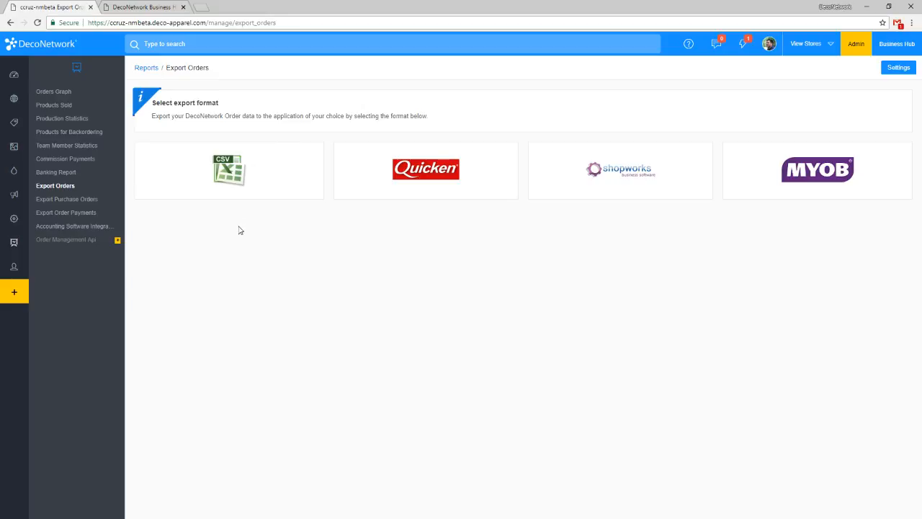
click(39, 242)
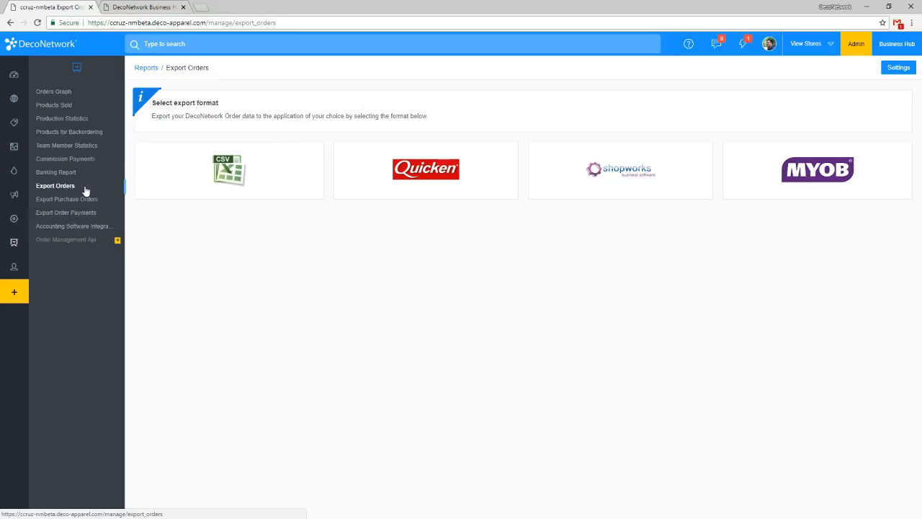
click(900, 69)
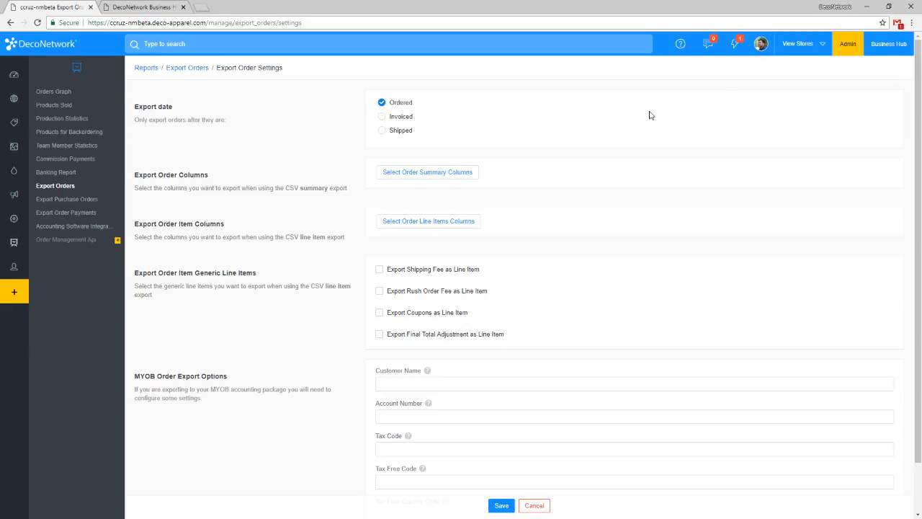
Try Invoiced and Shipped as the order export date and set it back to Ordered.
click(406, 117)
click(409, 131)
click(399, 105)
click(395, 118)
click(400, 136)
click(400, 107)
Review the order summary columns for the CSV export and include Payment Method and Tax Exempt.
click(424, 175)
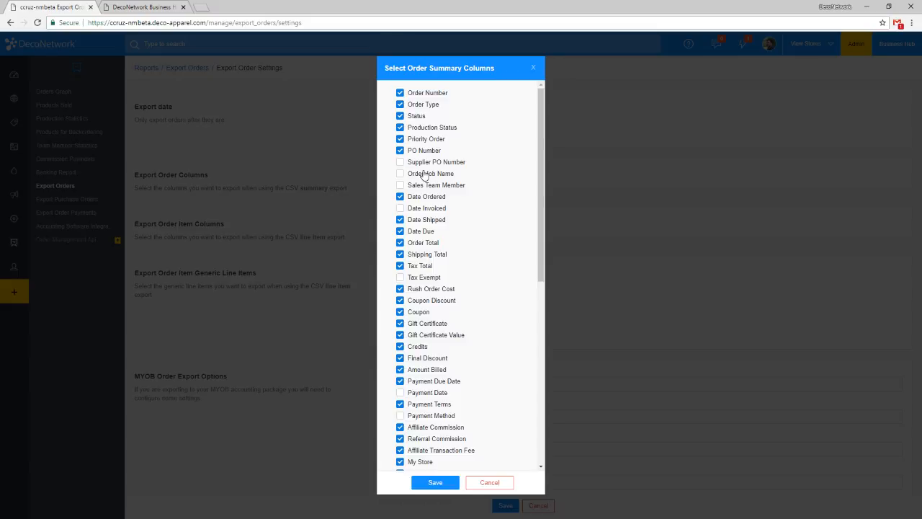
click(489, 482)
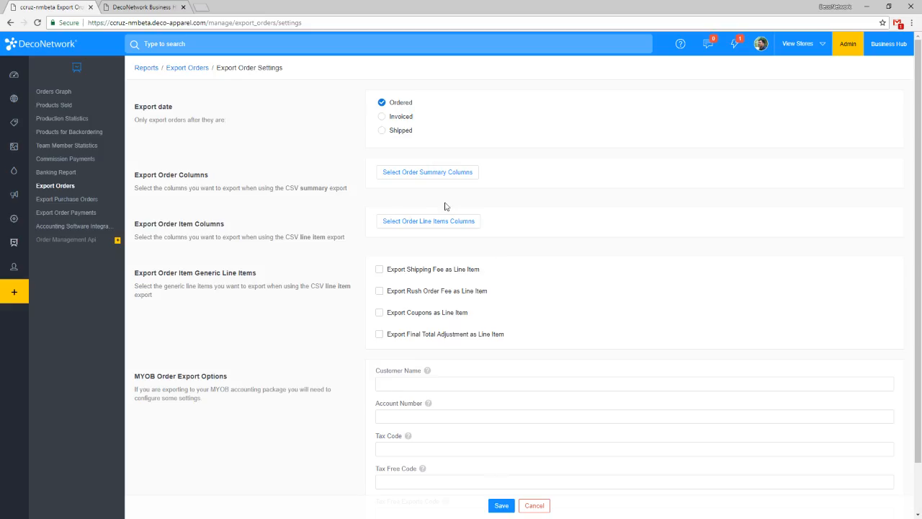
click(430, 175)
scroll(456, 206, down, 1)
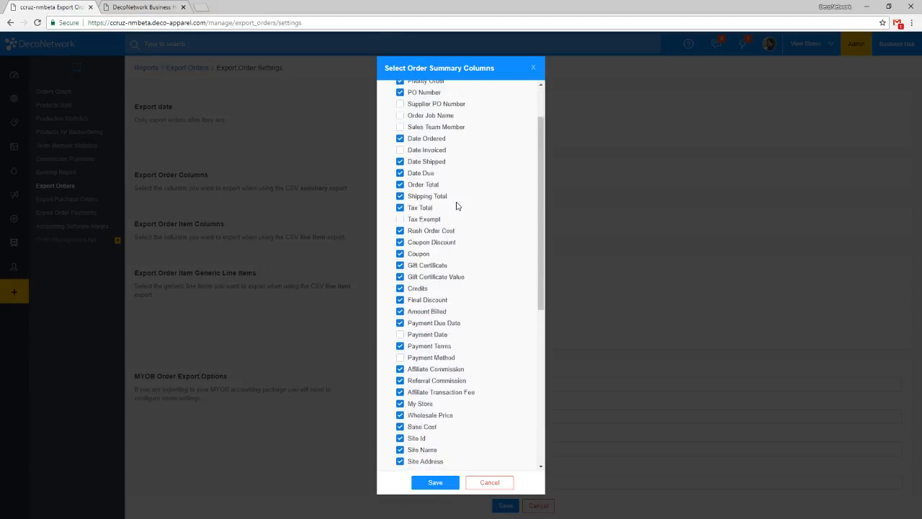
scroll(456, 206, down, 5)
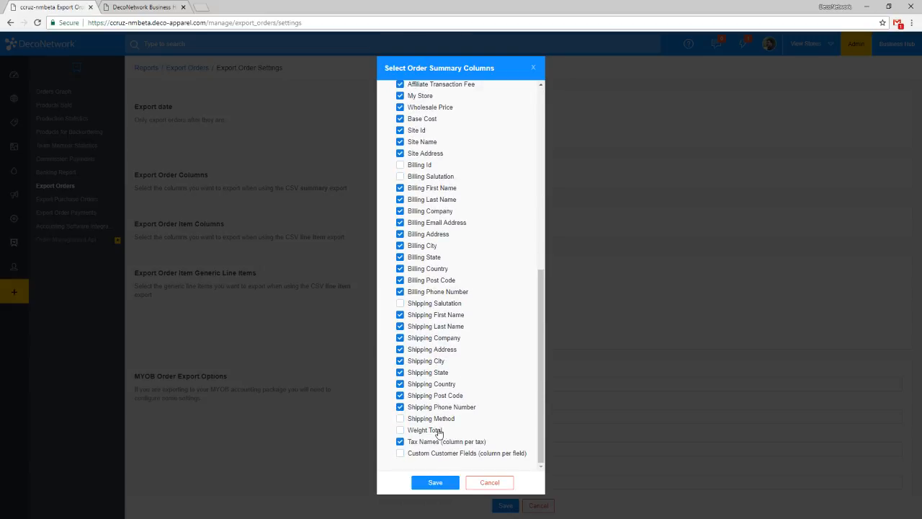
scroll(538, 337, up, 5)
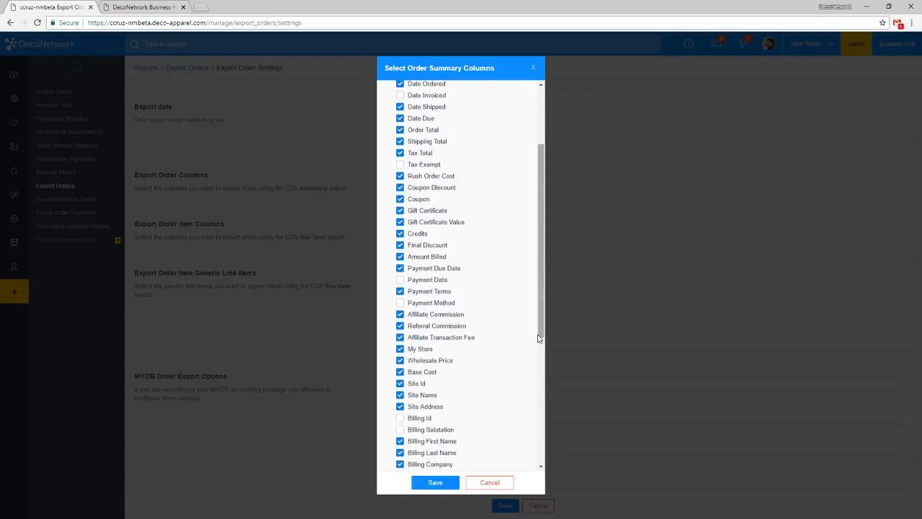
scroll(503, 317, up, 1)
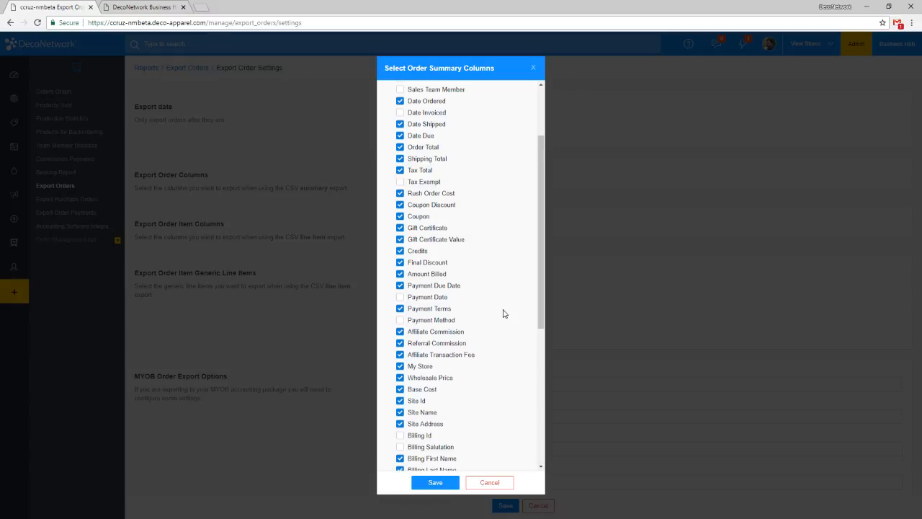
click(450, 322)
scroll(452, 311, up, 1)
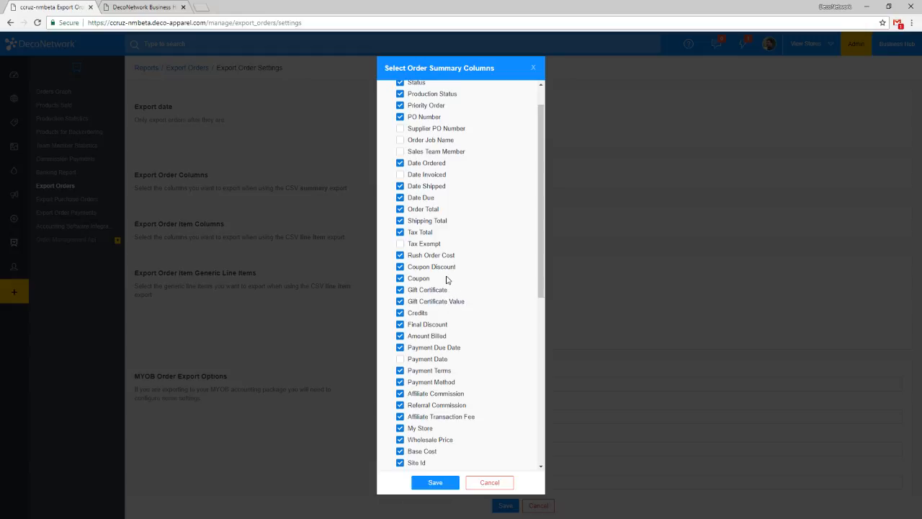
click(425, 246)
scroll(454, 339, up, 2)
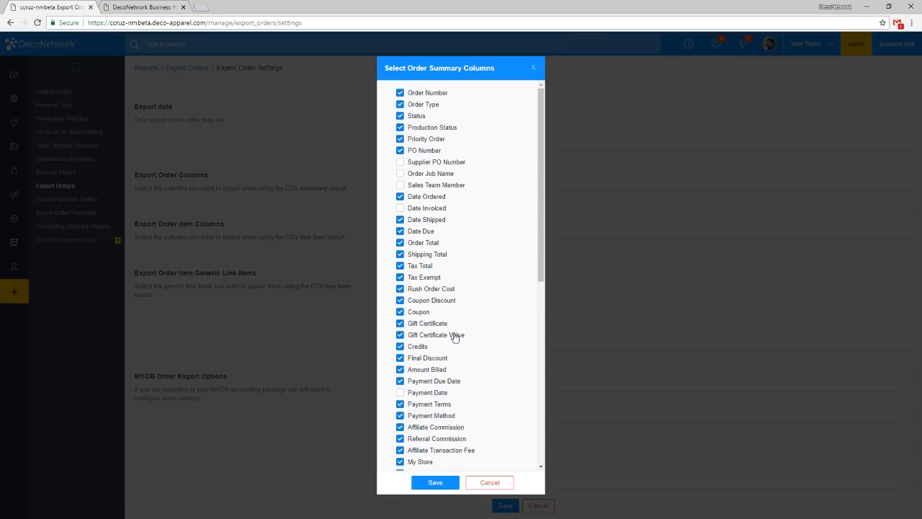
Include Sales Team Member, Order Job Name, Supplier PO Number, Date Invoiced and Payment Date in the order summary columns, keeping Payment Due Date selected.
click(449, 185)
click(432, 172)
click(433, 164)
click(431, 209)
click(427, 384)
click(428, 393)
click(432, 384)
Include Billing Id, Billing Salutation, Shipping Salutation, Shipping Method, Weight Total and Custom Customer Fields, and save the order summary columns.
scroll(465, 358, down, 8)
click(416, 166)
click(421, 177)
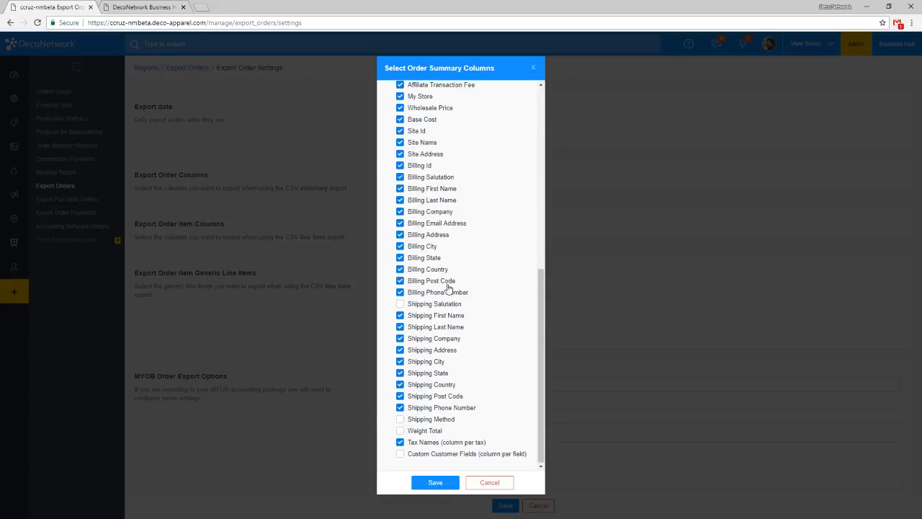
click(451, 305)
click(429, 418)
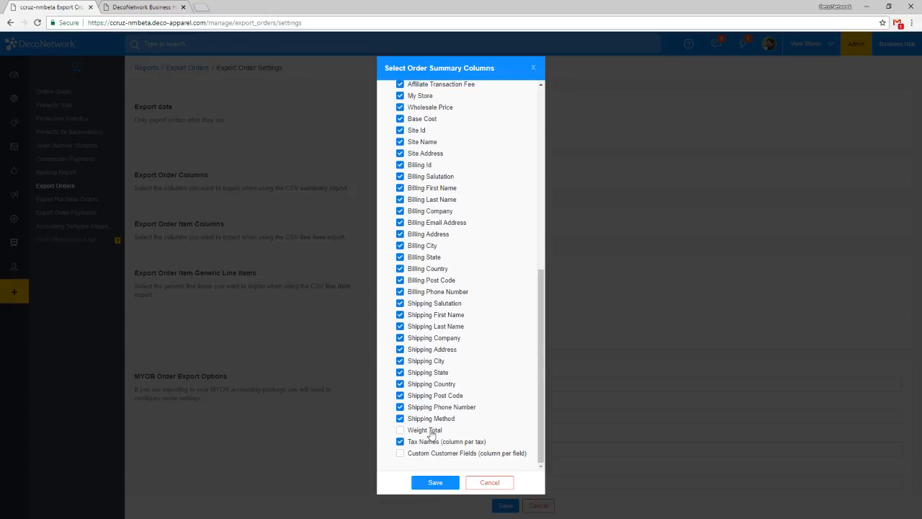
click(435, 430)
click(452, 455)
click(436, 482)
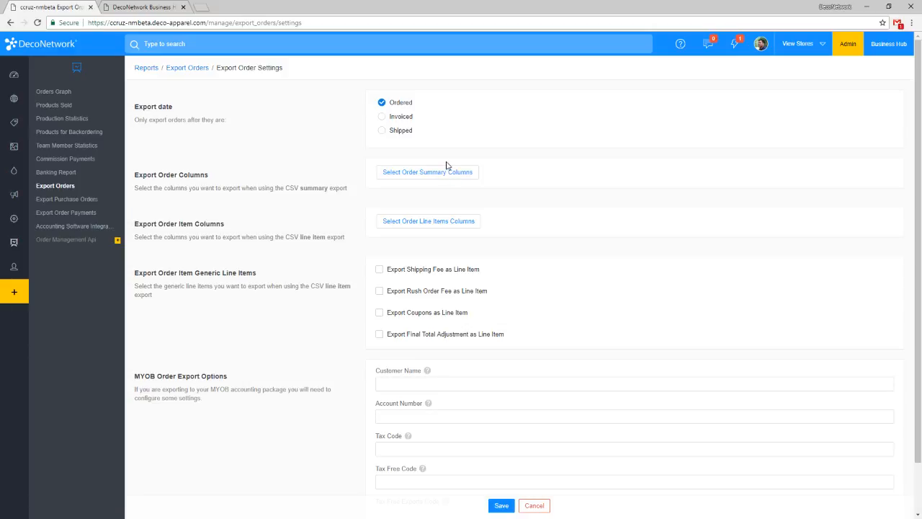
Include Date Shipped, Date Due, Product Code, Size, SKU and GTIN in the order line items columns.
click(461, 221)
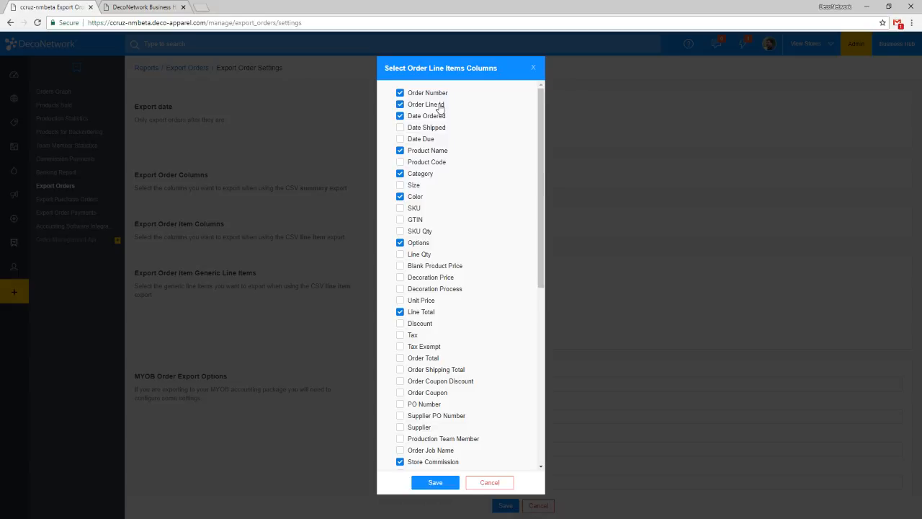
click(429, 127)
click(427, 139)
click(427, 162)
click(413, 185)
click(414, 208)
click(416, 220)
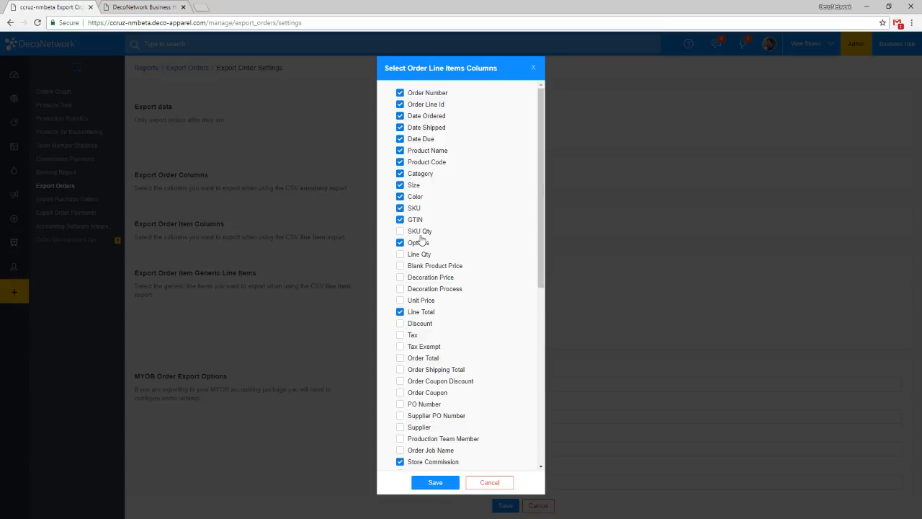
Include SKU Qty, Line Qty, Blank Product Price, Decoration Price, Decoration Process and Unit Price in the line items columns.
click(421, 233)
click(424, 255)
click(429, 266)
click(433, 279)
click(428, 301)
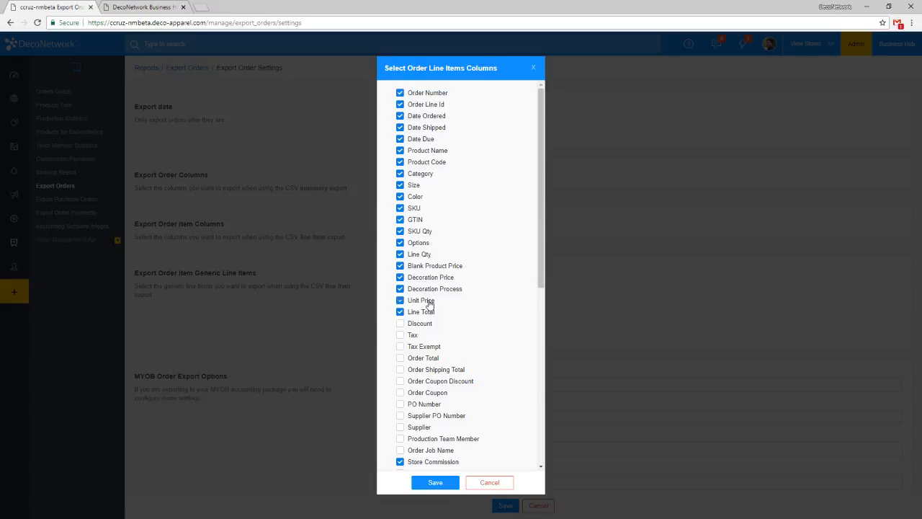
Include Discount, Tax, Tax Exempt, Order Total, Order Shipping Total, Order Coupon Discount, Order Coupon and PO Number in the line items columns.
click(408, 324)
click(410, 336)
click(414, 347)
click(423, 358)
click(430, 369)
click(435, 381)
click(435, 392)
click(434, 404)
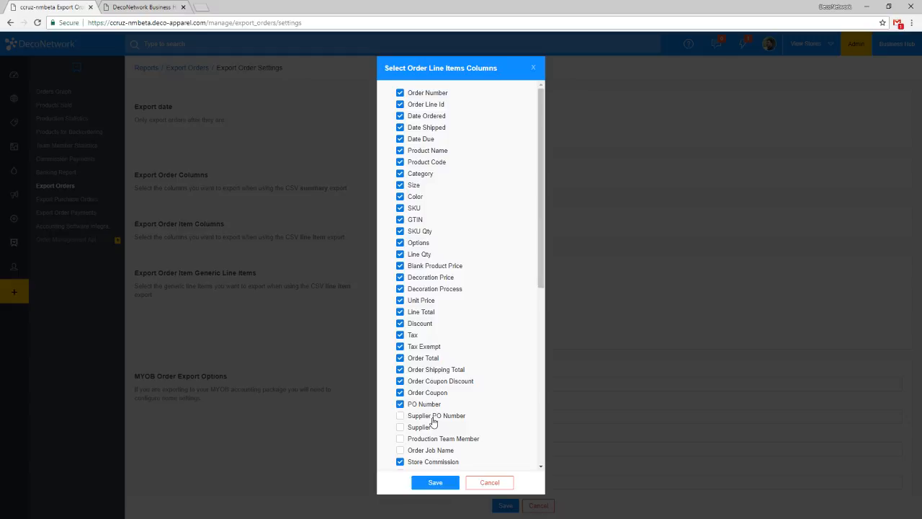
Include Supplier PO Number, Supplier, Production Team Member, Order Job Name, Store Name, Store Url and Company in the line items columns.
click(433, 418)
click(425, 428)
click(427, 439)
click(427, 450)
scroll(445, 430, down, 5)
click(428, 132)
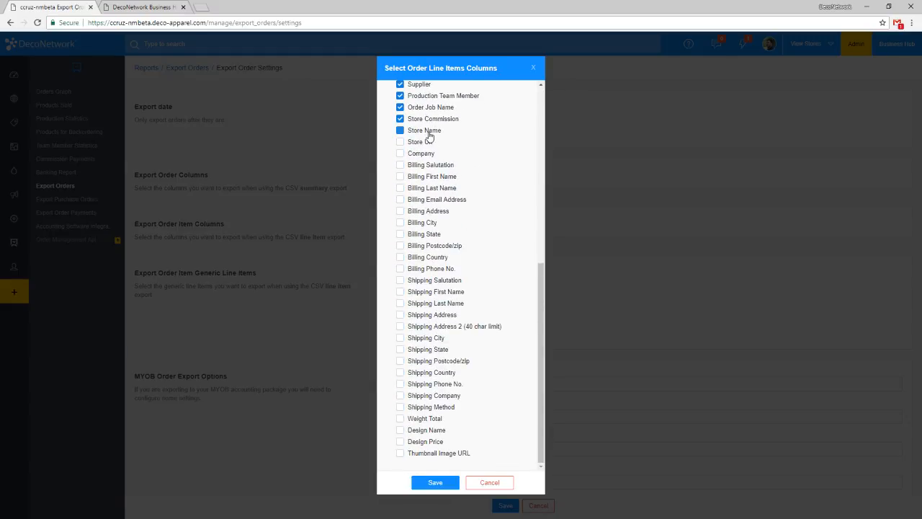
click(423, 142)
click(422, 153)
Include Billing Salutation, Billing First Name, Billing Last Name and Billing Email Address in the line items columns.
click(423, 165)
click(428, 178)
drag(430, 189, 430, 185)
click(431, 191)
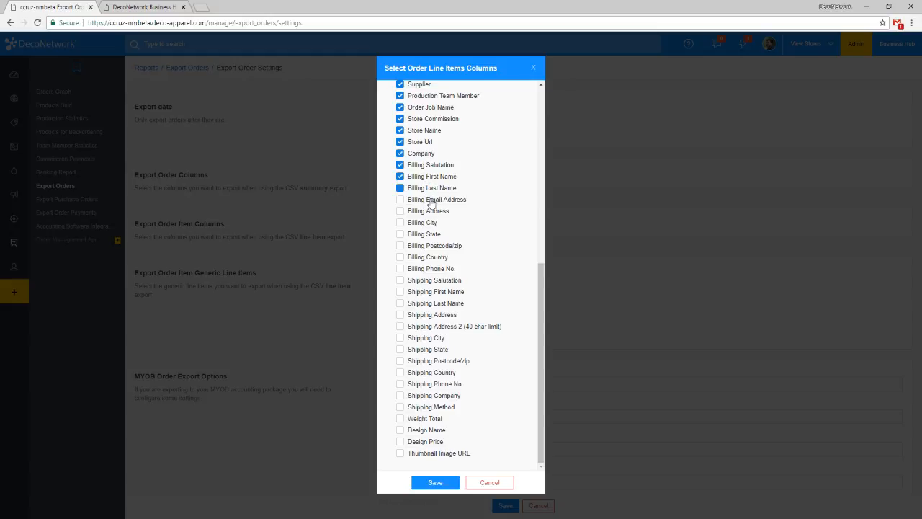
click(432, 201)
Include Billing Address, Billing City, Billing State, Billing Postcode/zip, Billing Country and Billing Phone No. in the line items columns.
click(436, 212)
click(420, 224)
click(426, 235)
click(433, 248)
click(436, 258)
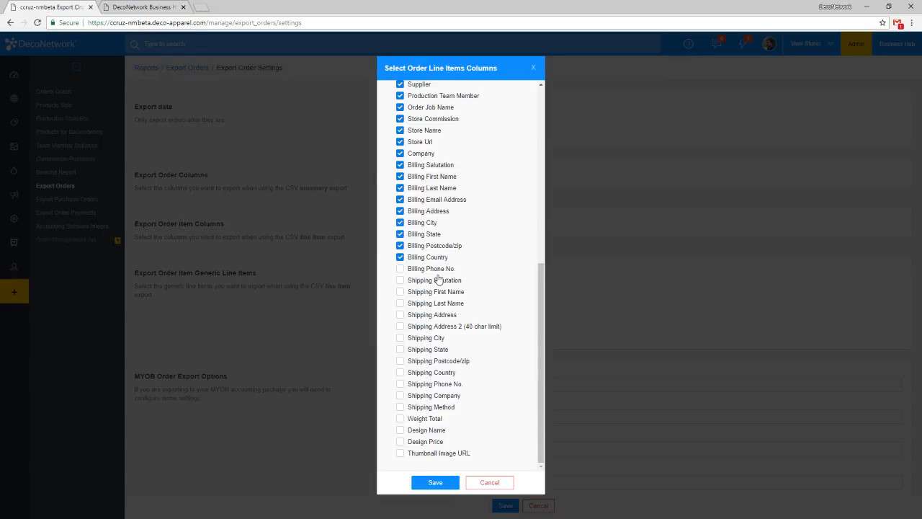
click(435, 271)
Include Thumbnail Image URL, Design Price and Design Name in the line items columns and save the order export settings.
click(440, 454)
click(428, 442)
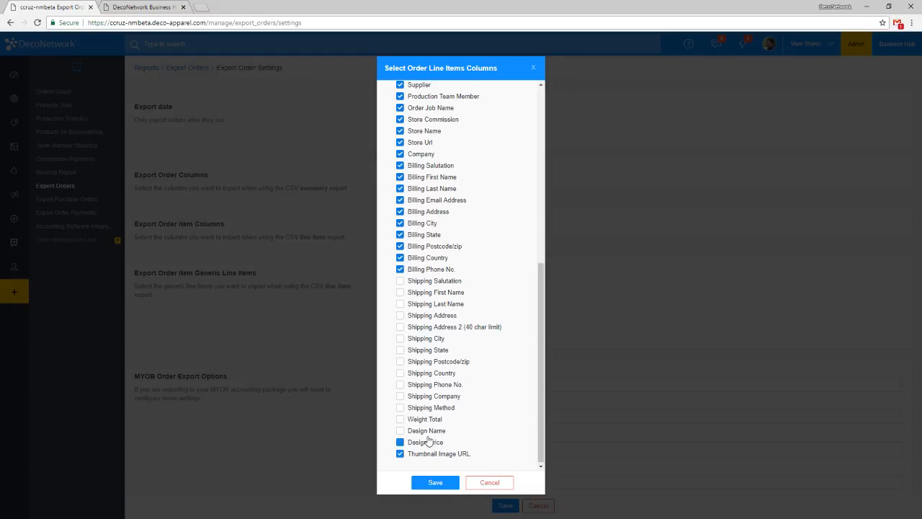
click(425, 430)
scroll(473, 387, up, 5)
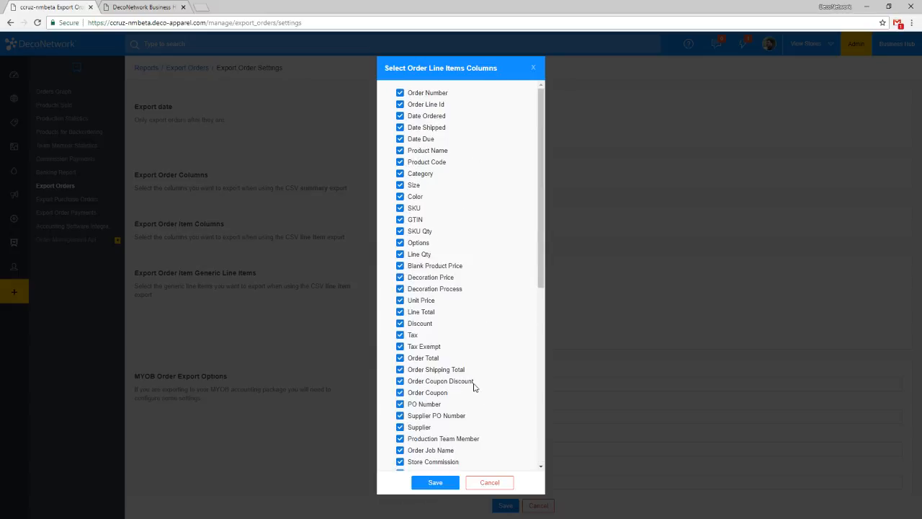
click(450, 482)
scroll(536, 257, down, 2)
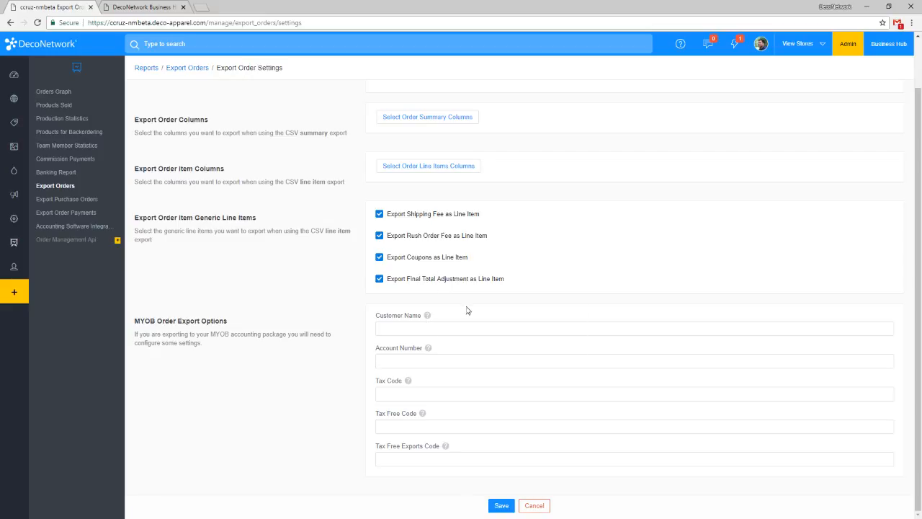
click(502, 507)
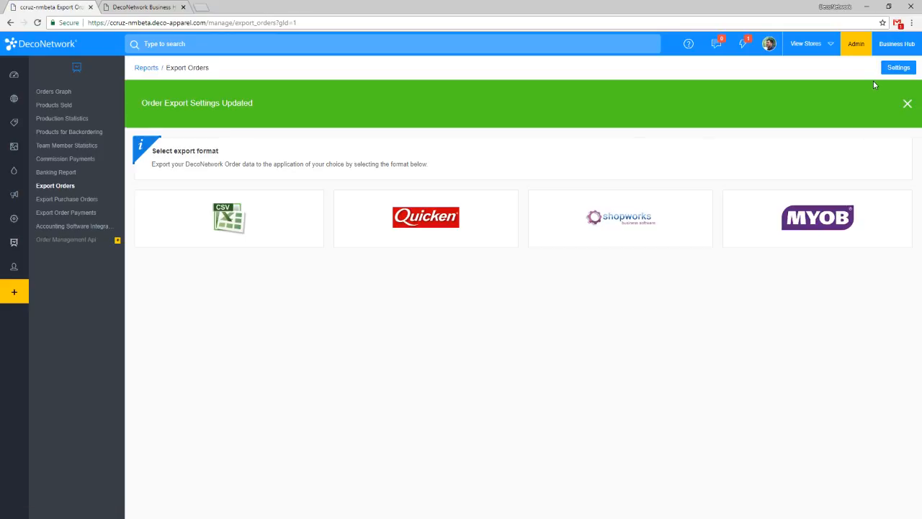
Start a new generic CSV export that covers orders between a date range.
click(261, 226)
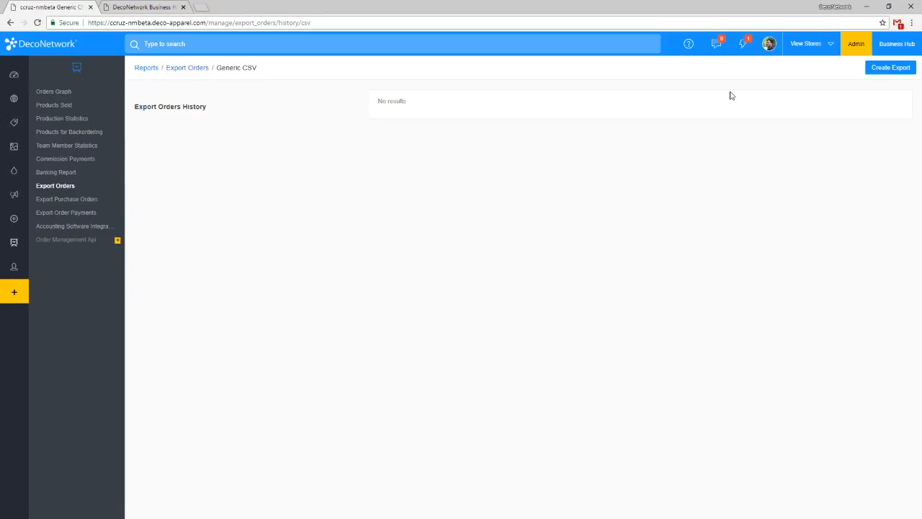
click(891, 67)
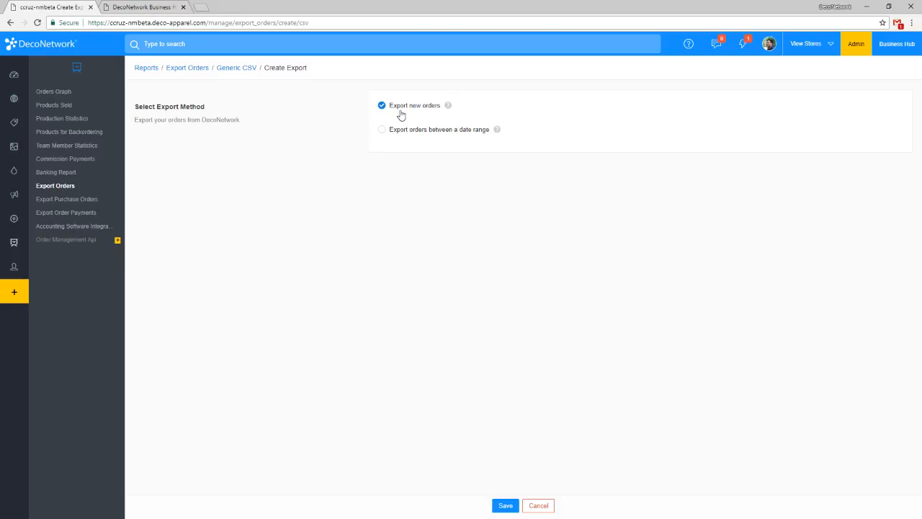
click(436, 130)
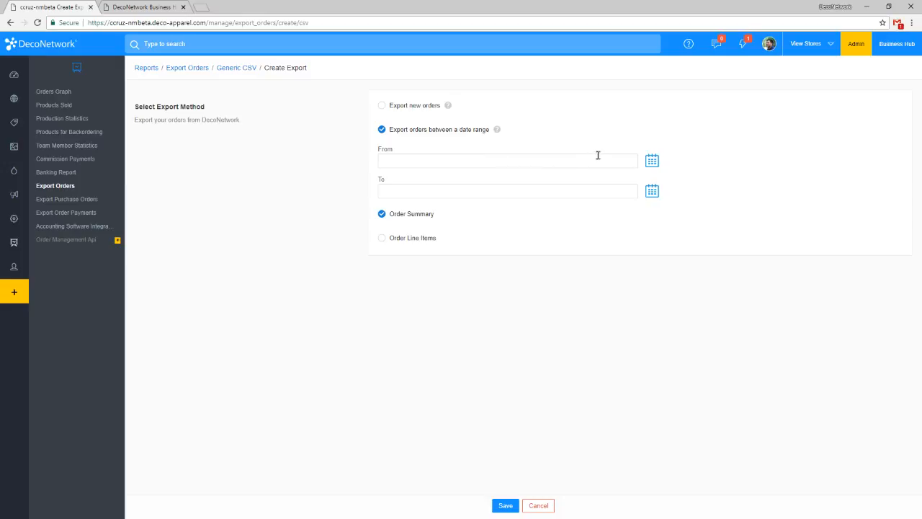
Set the export date range from July 1, 2018 to August 1, 2018.
click(652, 161)
click(417, 183)
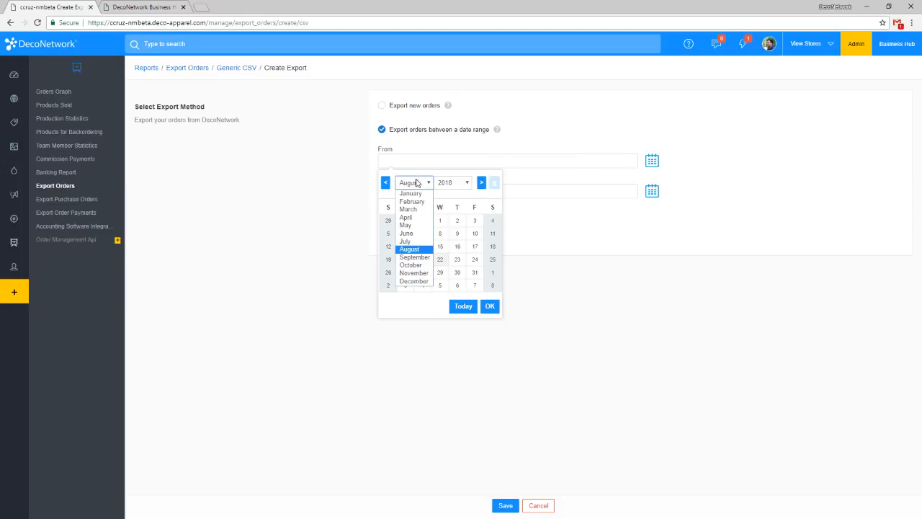
click(410, 242)
click(388, 238)
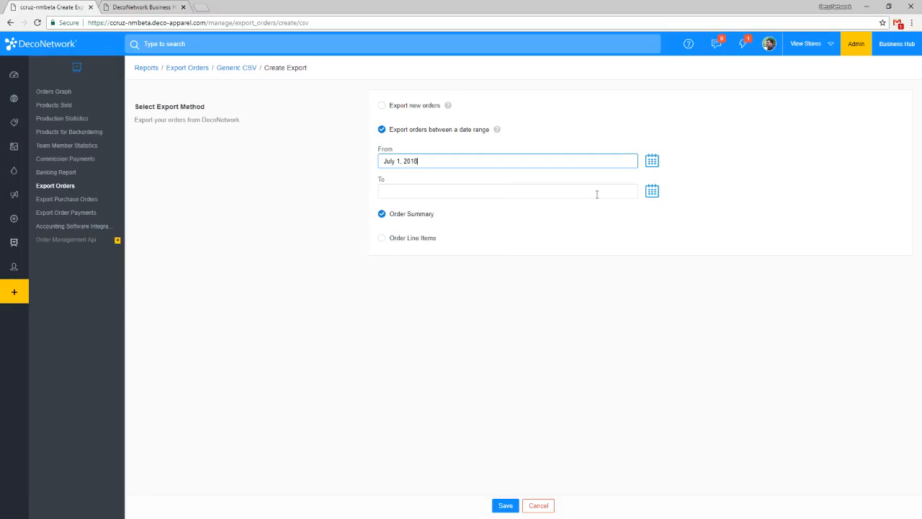
click(651, 190)
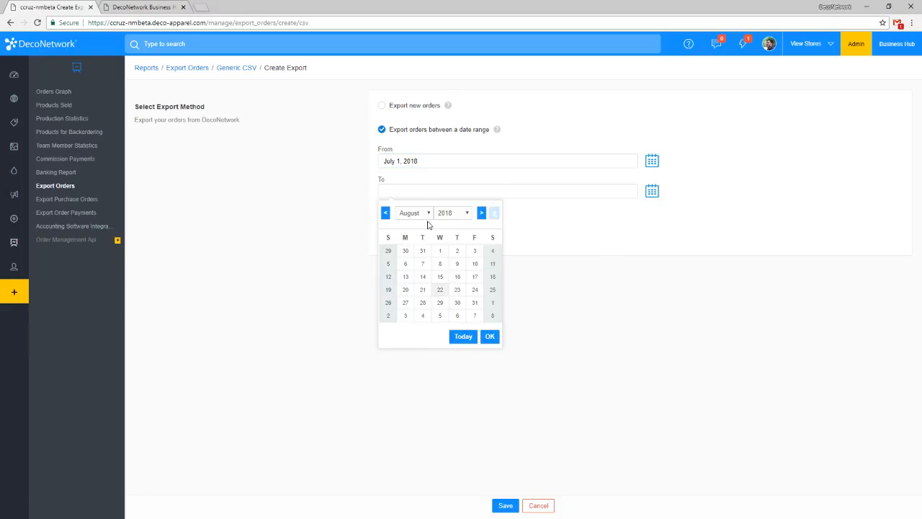
click(440, 251)
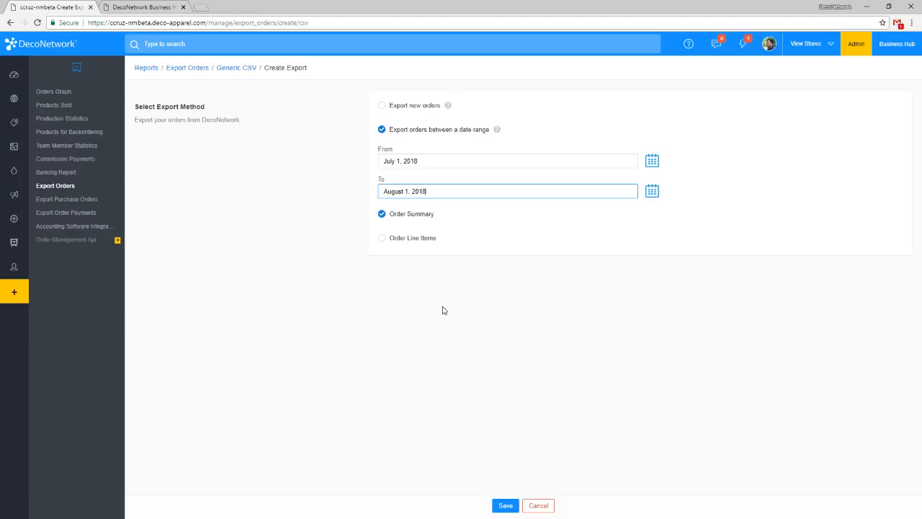
Choose Order Summary as the export type, run the export and continue to the exported file.
click(426, 216)
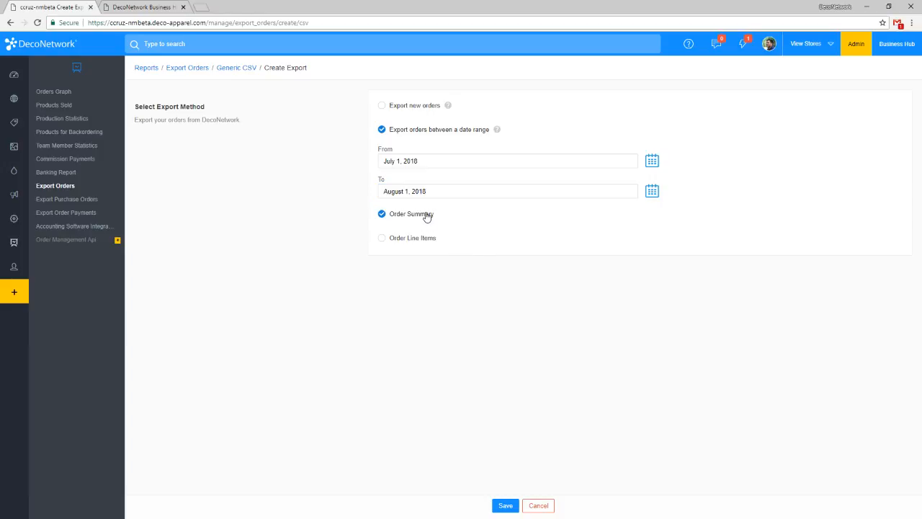
click(428, 240)
click(425, 220)
click(422, 238)
click(421, 221)
click(504, 505)
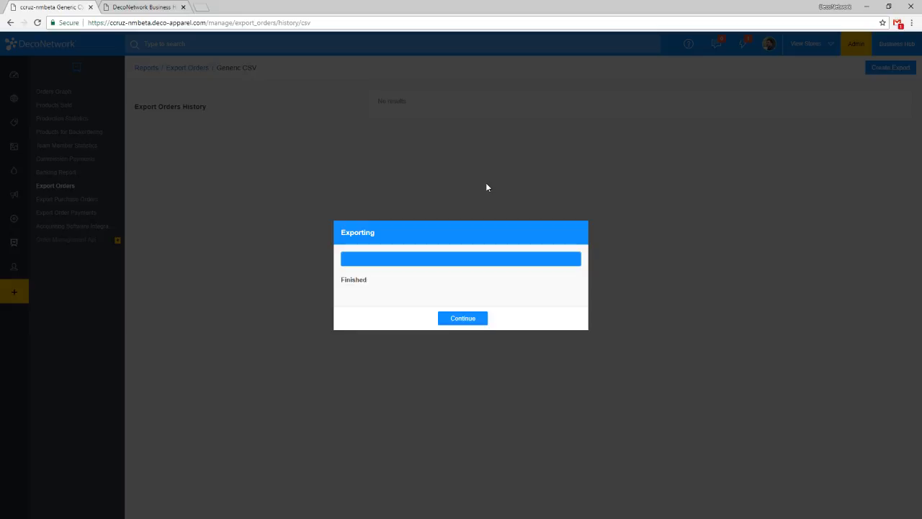
click(478, 320)
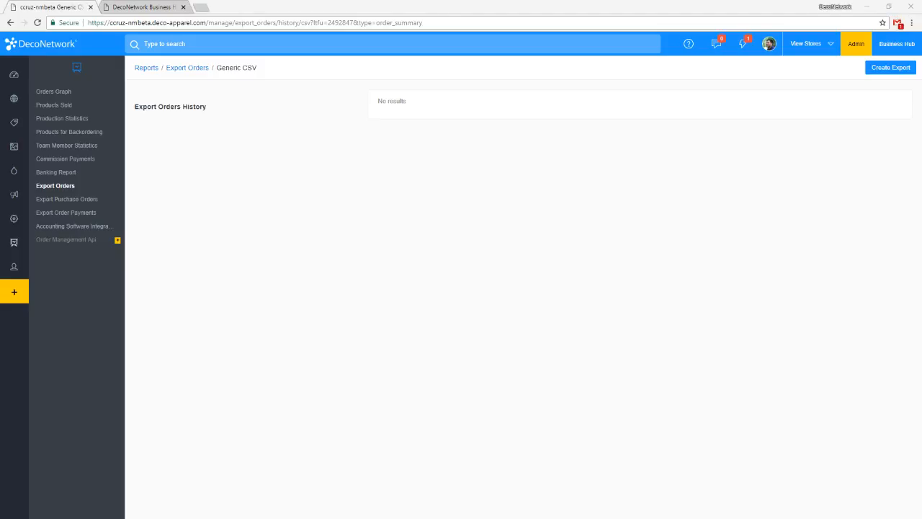
Switch to order_export.csv in Excel and widen the Date Ordered column to read its dates.
scroll(285, 252, down, 1)
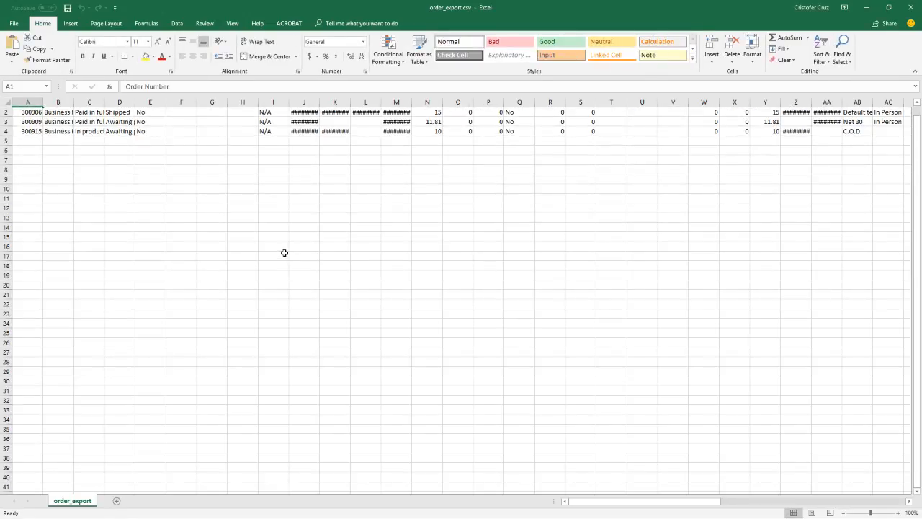
click(285, 252)
scroll(300, 251, up, 1)
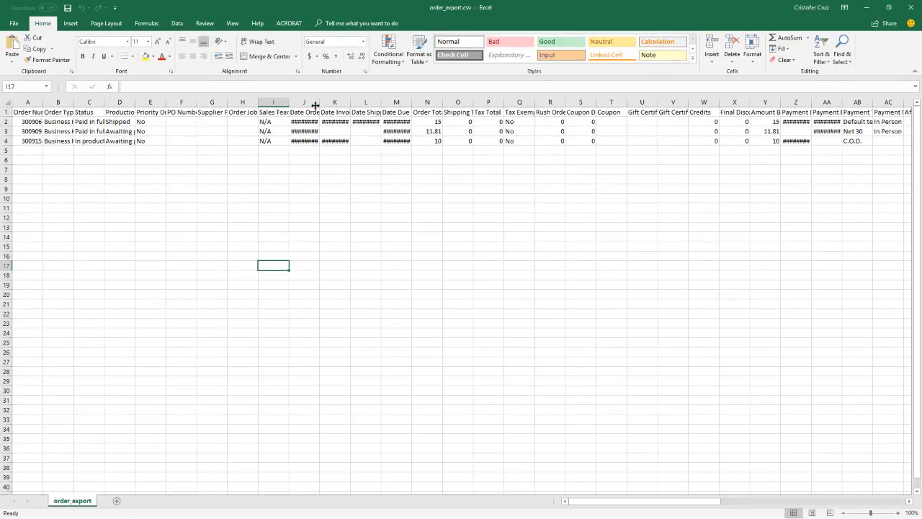
drag(315, 106, 351, 103)
click(218, 162)
click(179, 130)
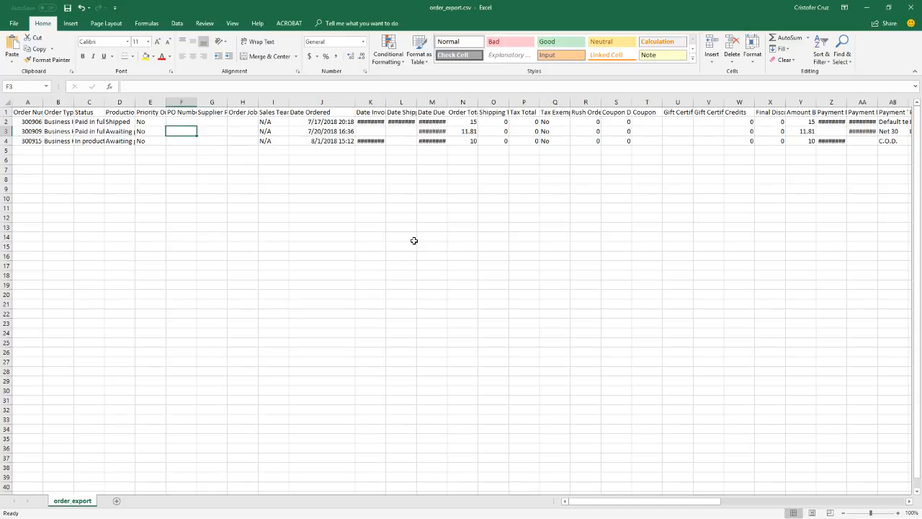
Fit the Site Name column to its contents and select the whole column.
drag(617, 503, 696, 507)
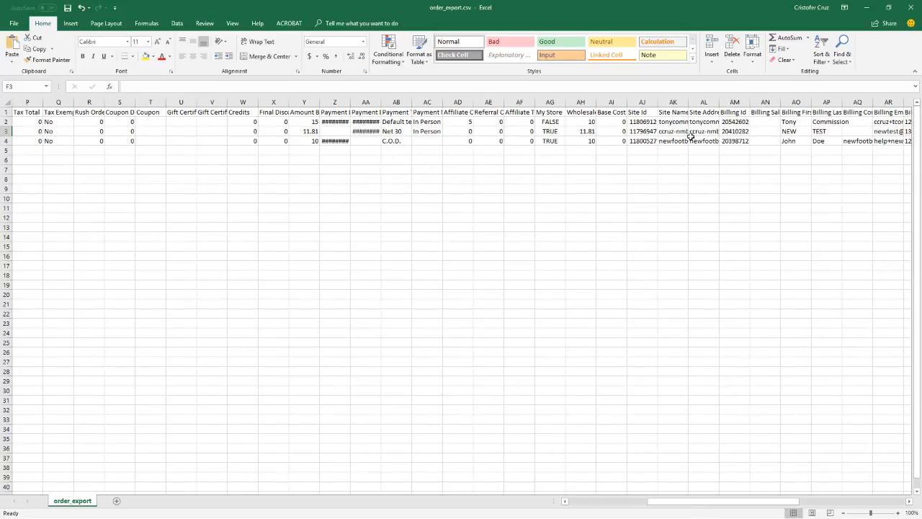
double_click(688, 102)
click(707, 96)
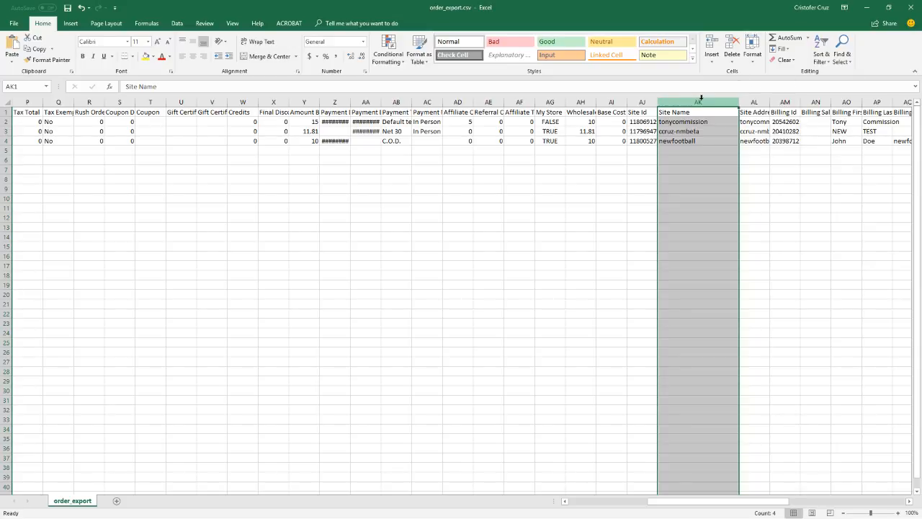
click(712, 103)
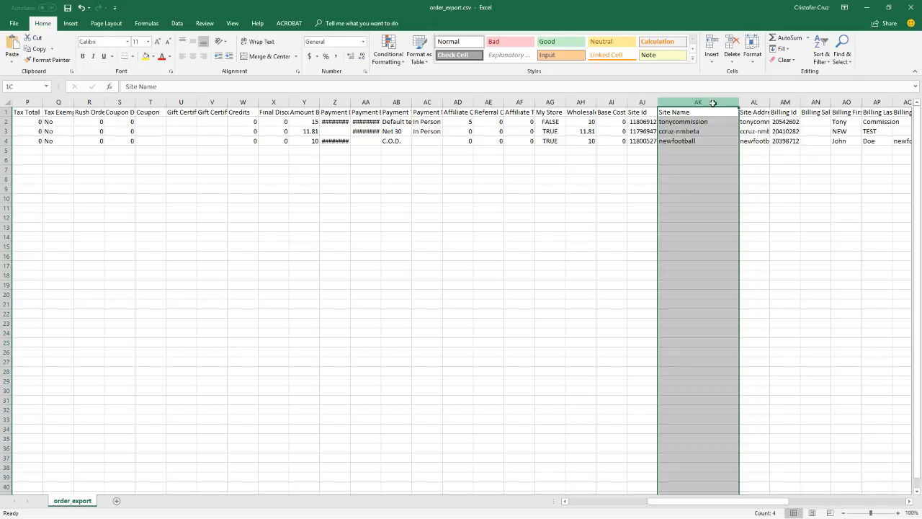
Filter the Site Name column to newfootball only and close order_export.csv without saving the changes.
click(822, 56)
click(833, 107)
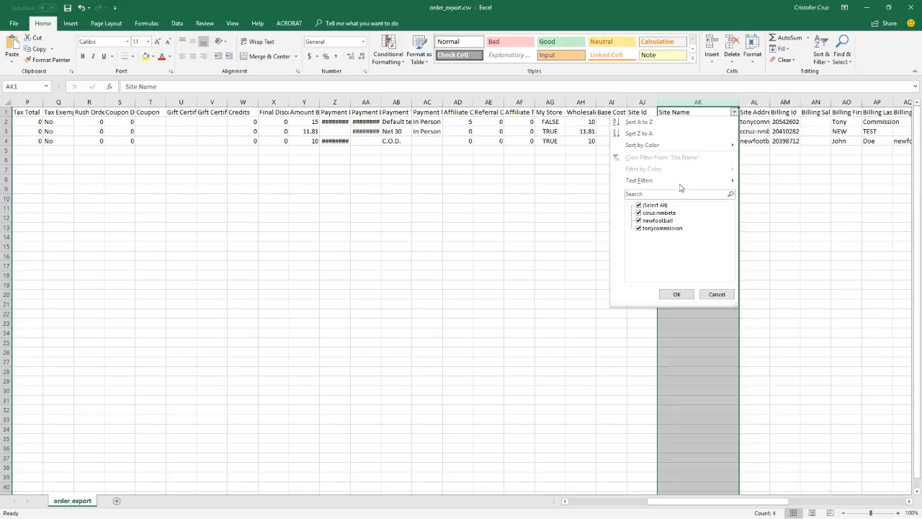
click(638, 213)
click(638, 228)
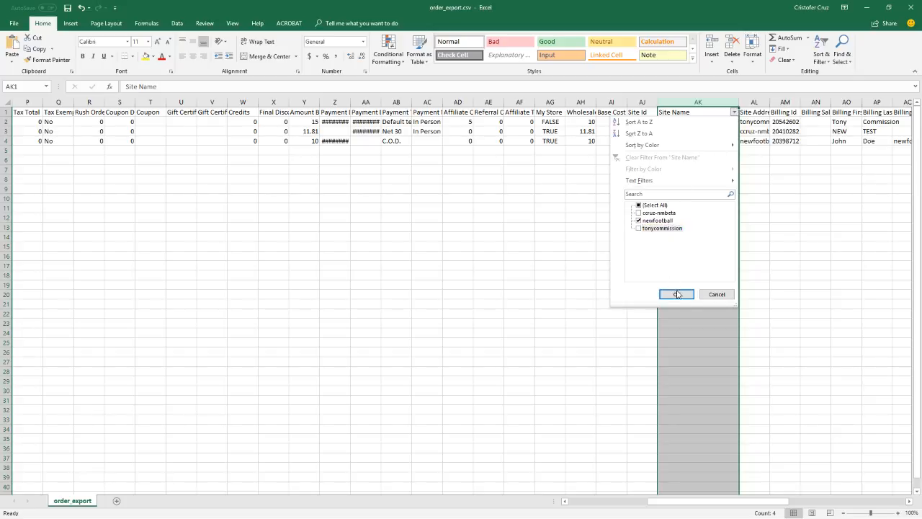
click(677, 294)
click(821, 245)
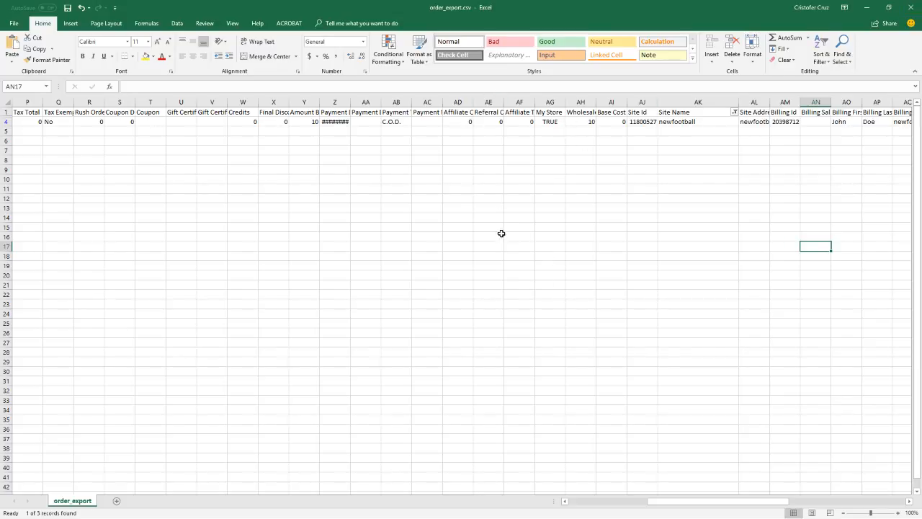
click(917, 4)
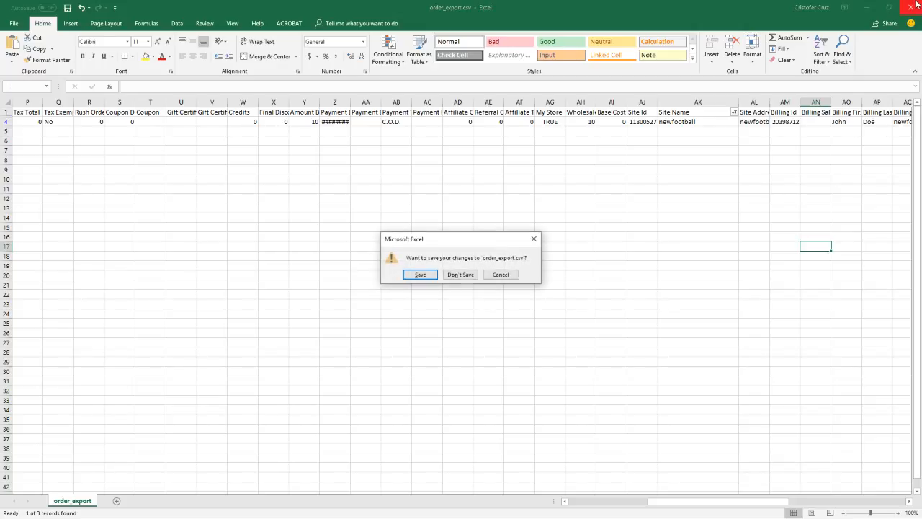
click(464, 275)
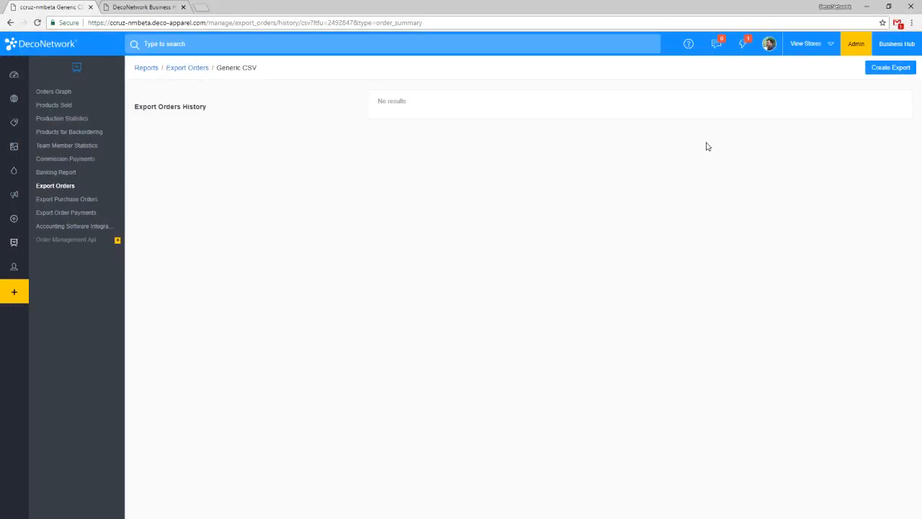